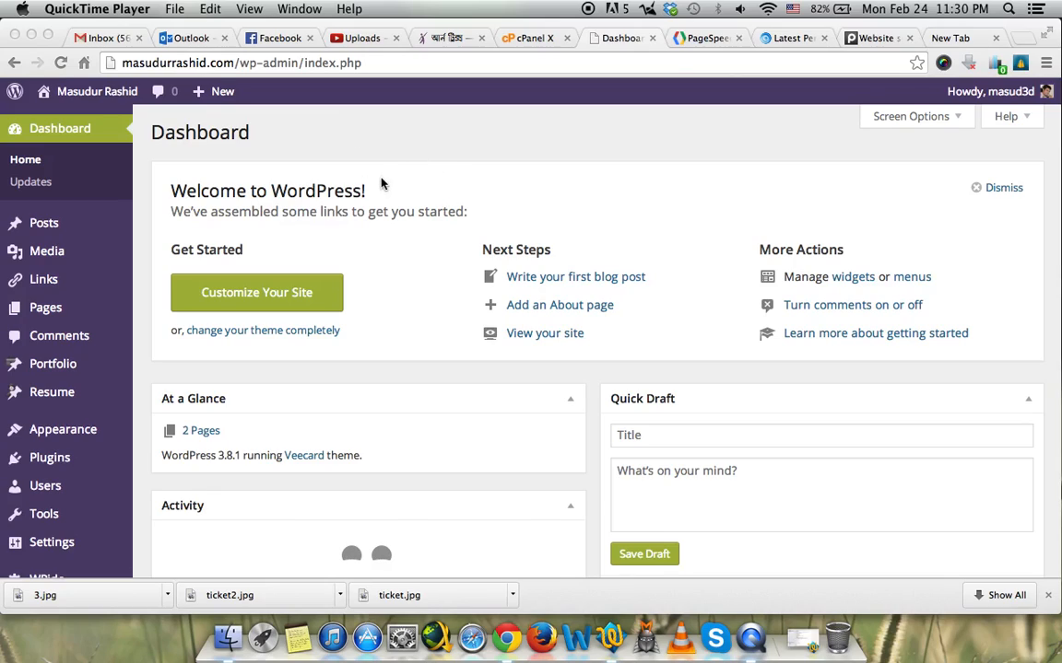
Copy the website's domain from the WordPress dashboard address and run a PageSpeed Insights analysis on it.
click(229, 61)
click(230, 61)
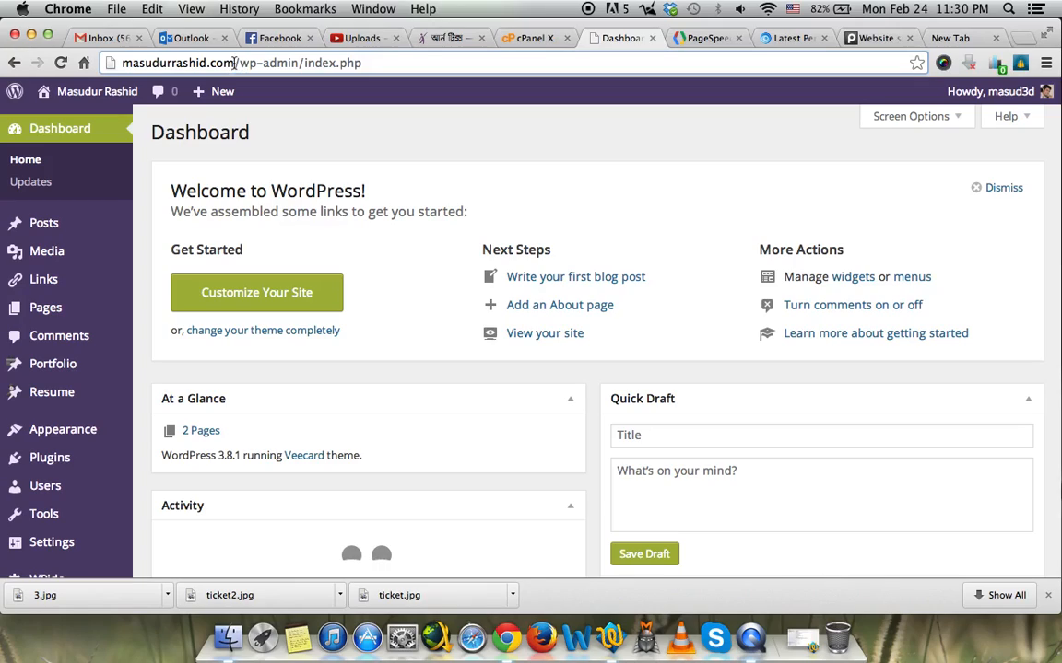
drag(235, 63, 121, 58)
key(super+c)
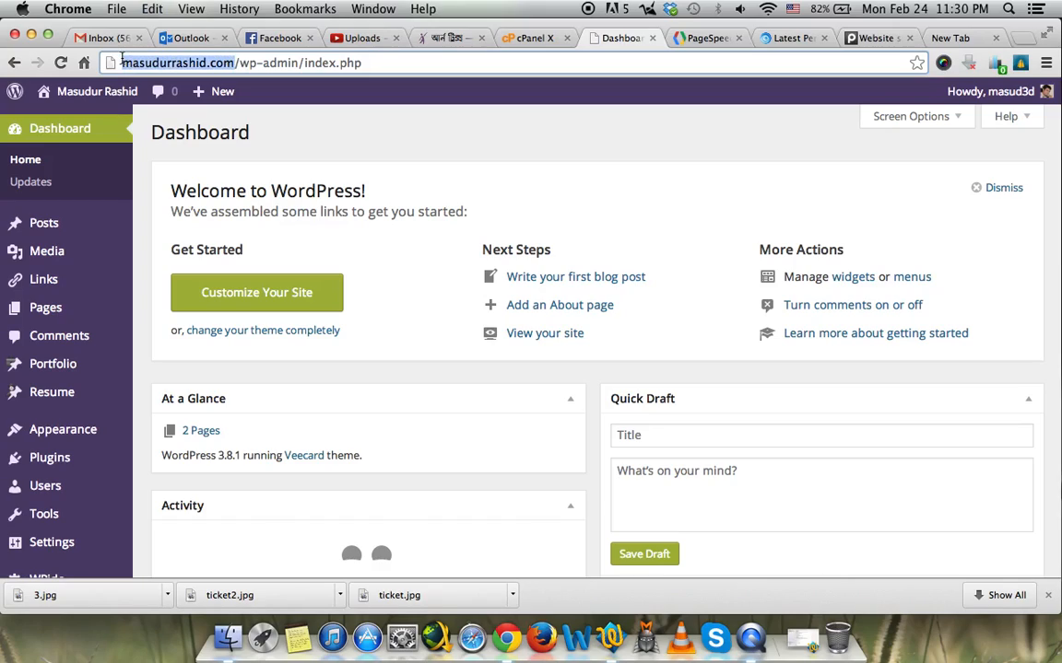
click(688, 41)
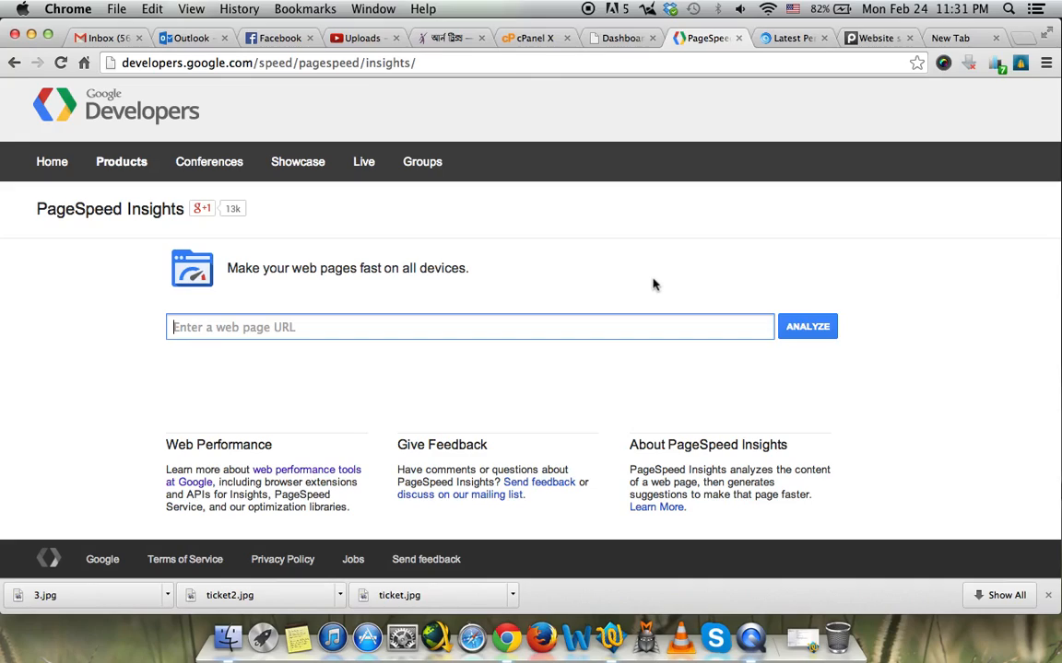
key(super+v)
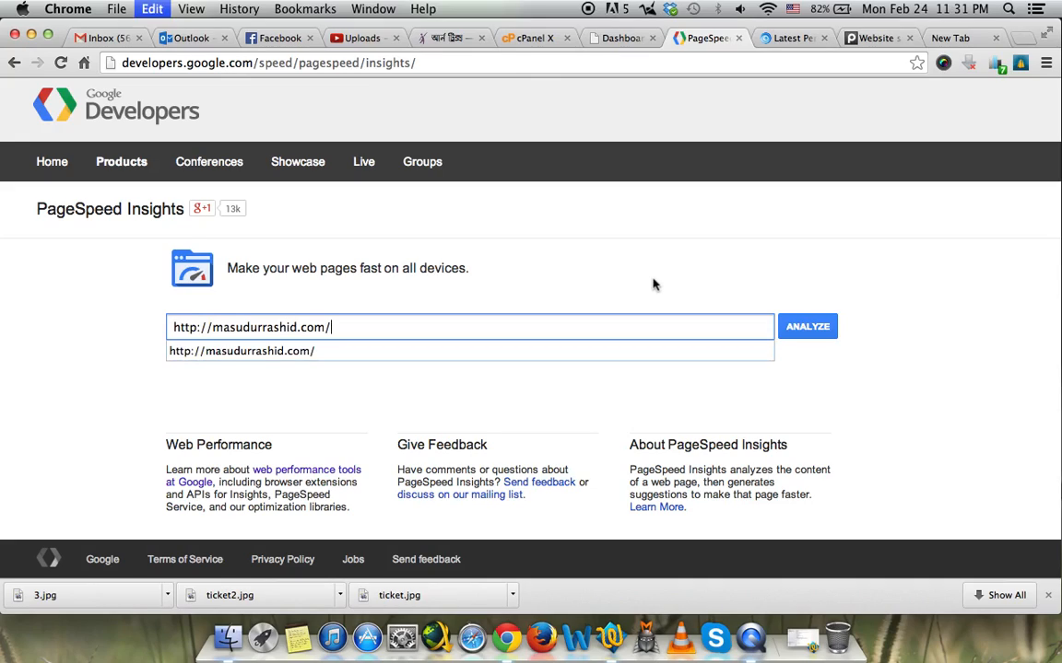
click(917, 297)
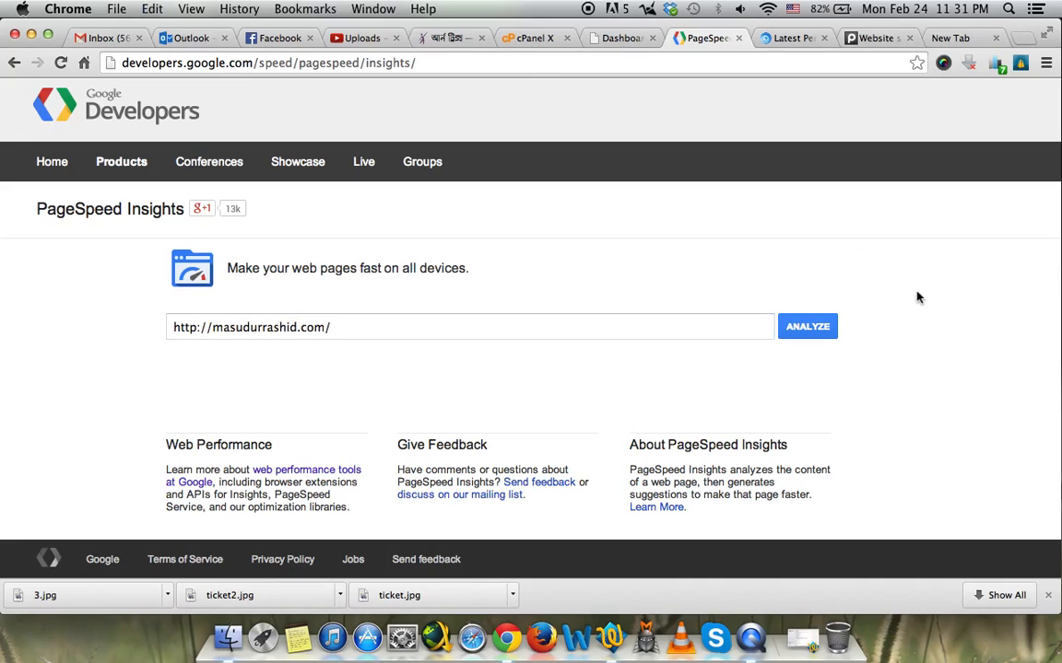
click(823, 330)
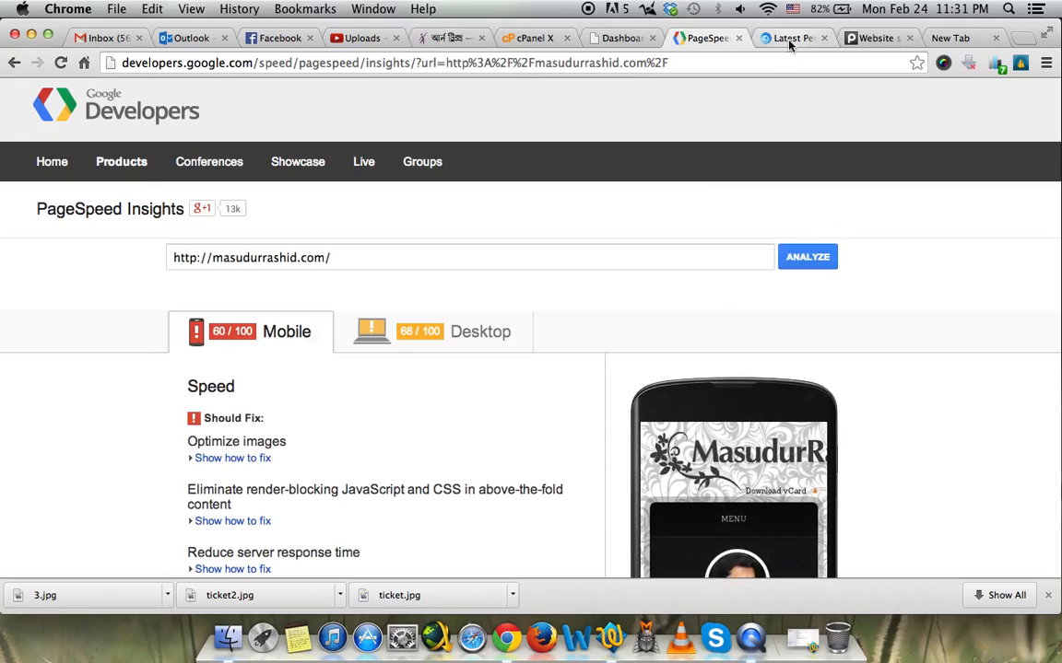
Review the site's GTmetrix performance report, including the summary grades and Page Speed recommendations.
click(789, 42)
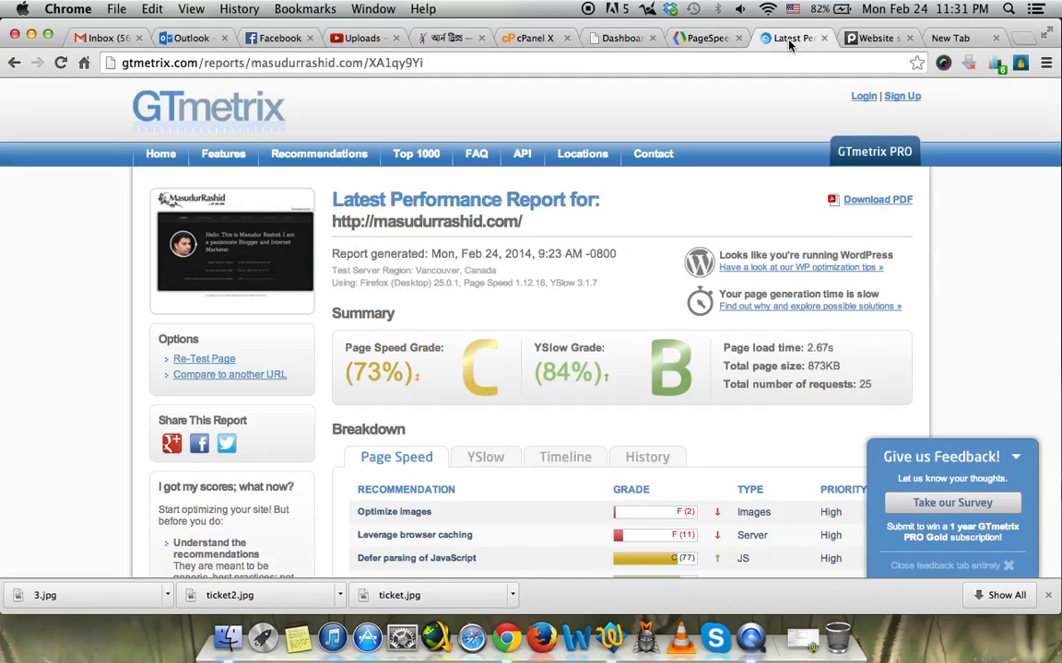
scroll(476, 242, down, 1)
scroll(476, 242, down, 1)
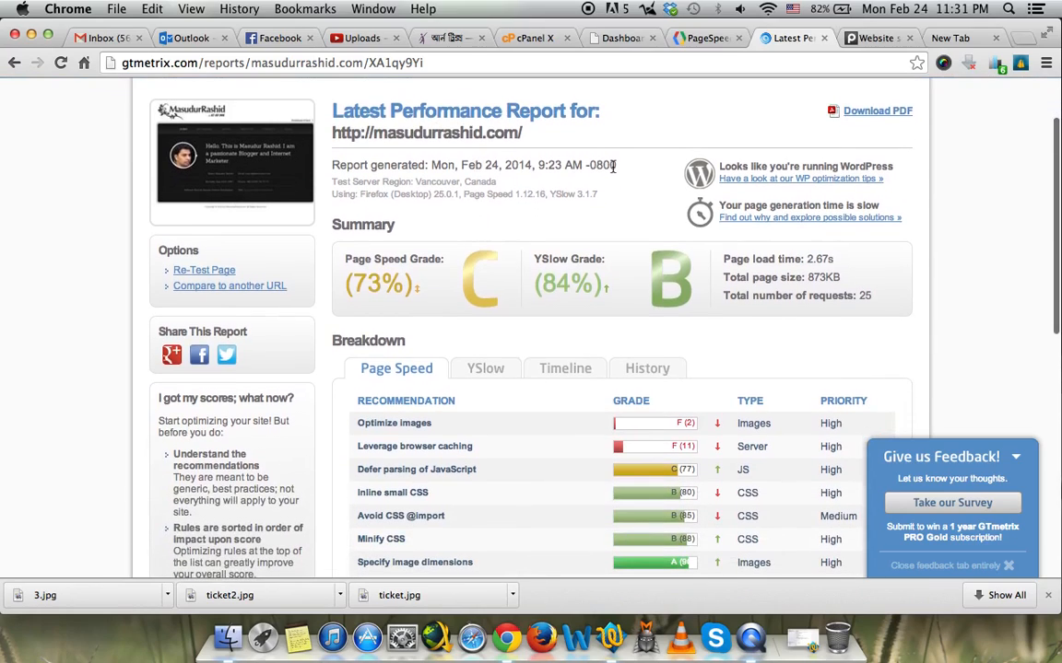
scroll(535, 163, up, 3)
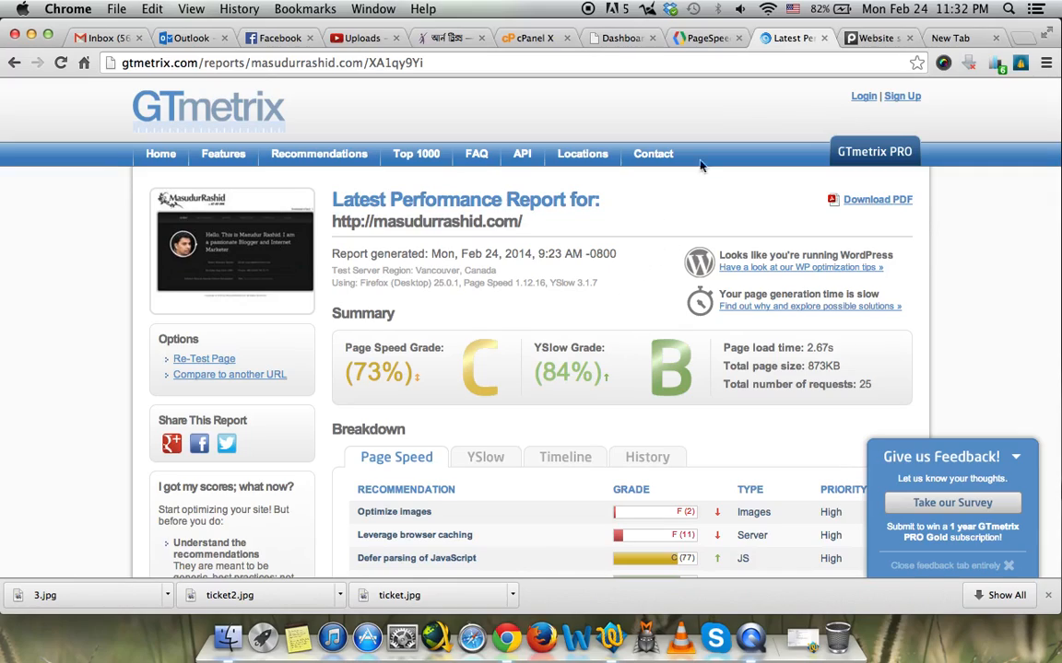
Examine the site's Pingdom Website Speed Test results, including the performance grade, requests, load time and page size.
click(870, 38)
scroll(388, 238, up, 5)
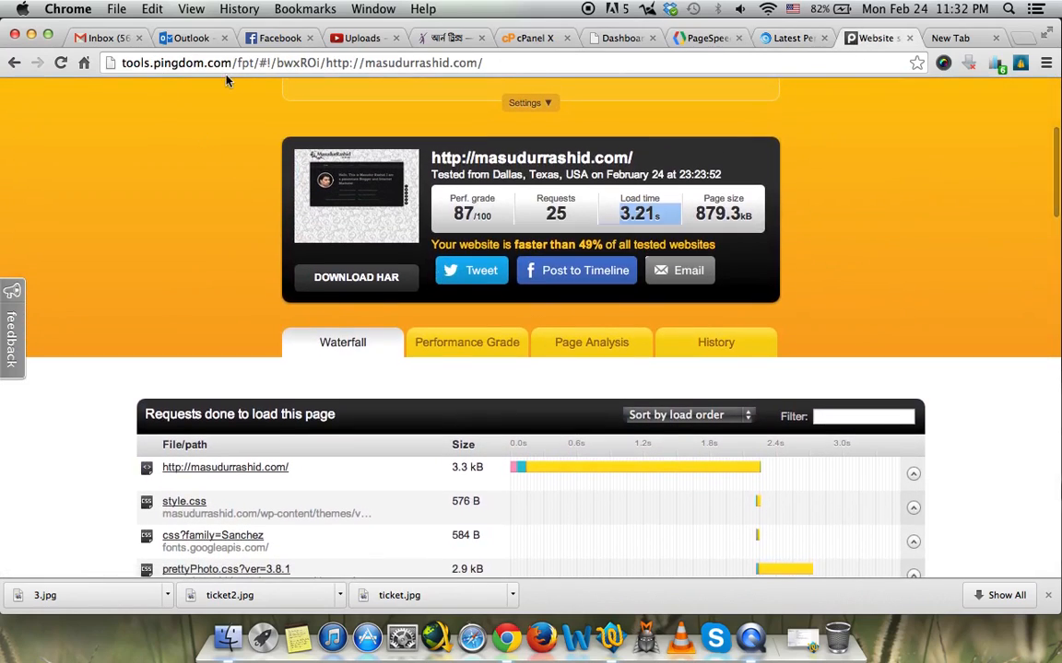
scroll(274, 207, up, 3)
scroll(274, 207, up, 2)
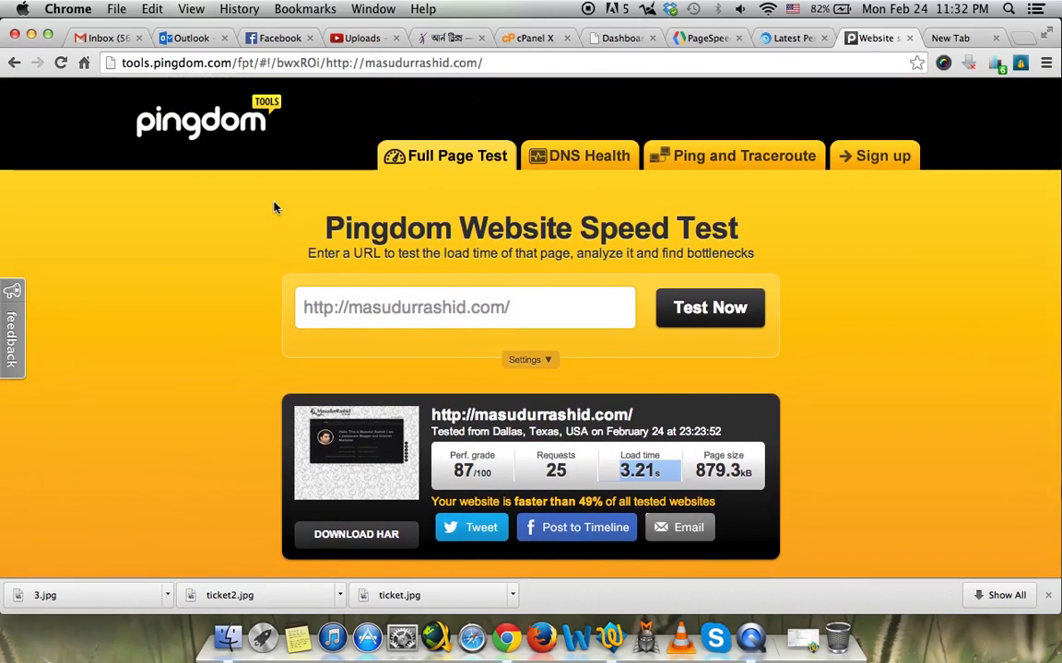
scroll(274, 208, down, 4)
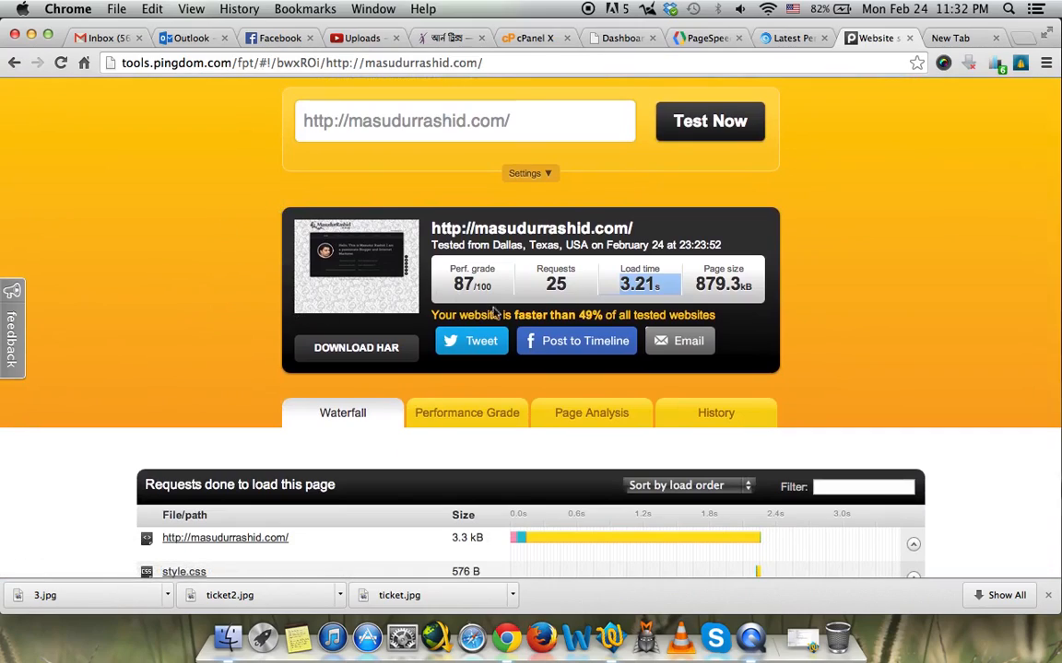
click(626, 270)
Return to the PageSpeed Insights report and show the Desktop results.
click(696, 41)
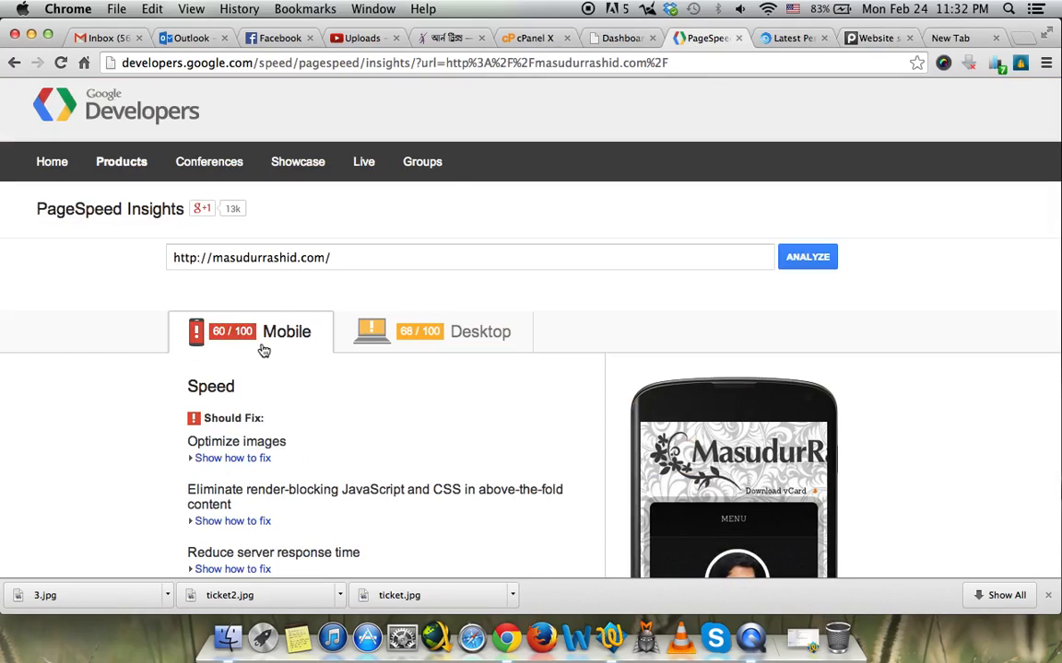
click(400, 345)
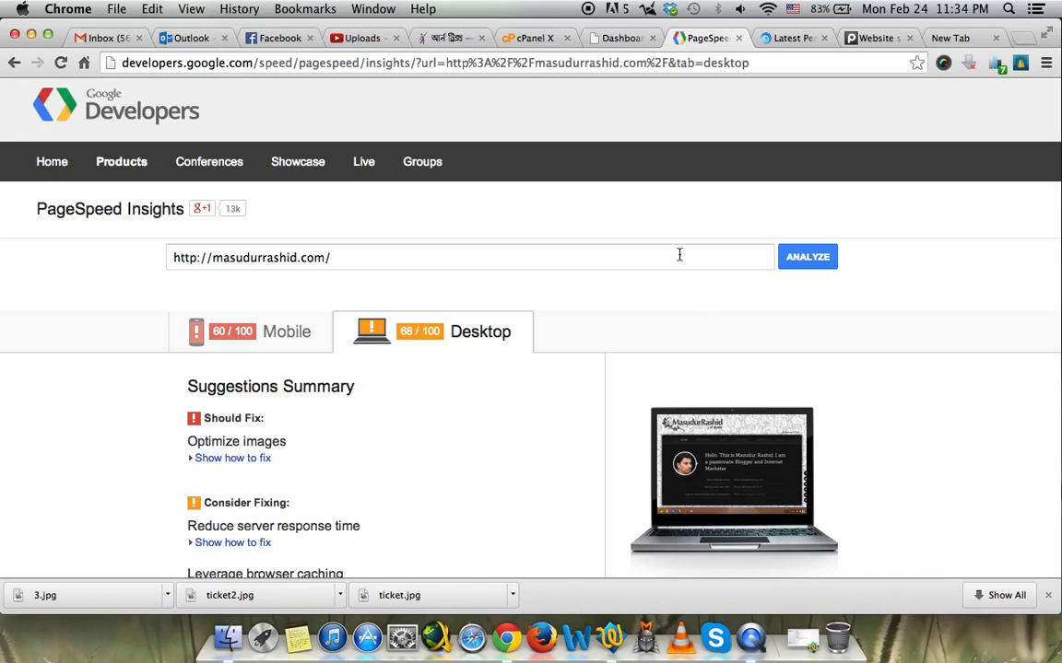
Switch to cPanel and open the Optimize Website settings to check the content compression option.
click(531, 38)
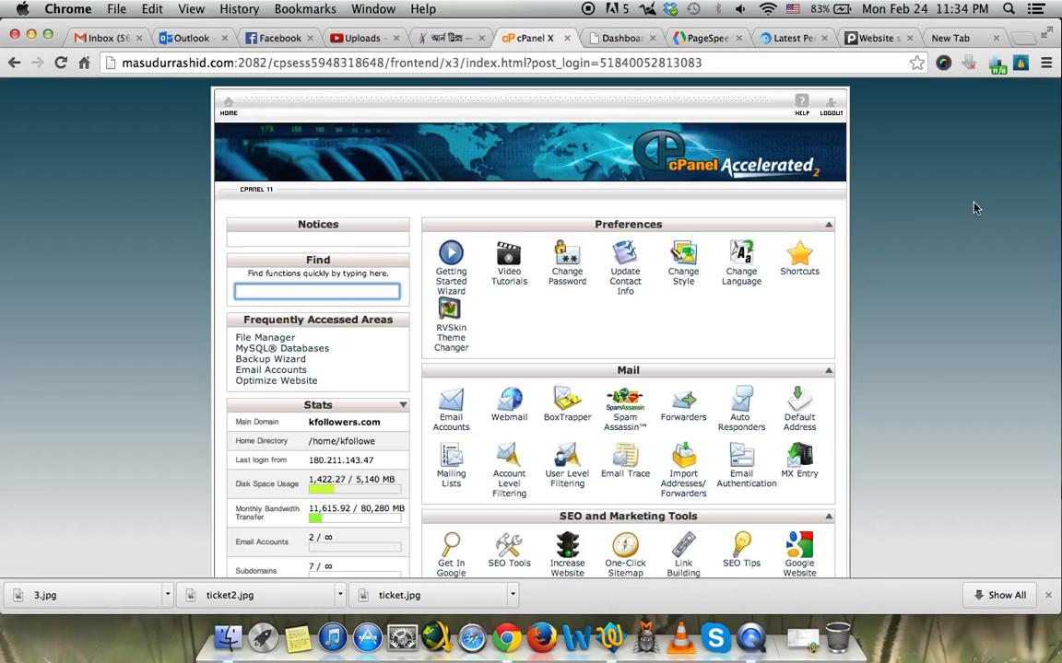
scroll(975, 208, down, 5)
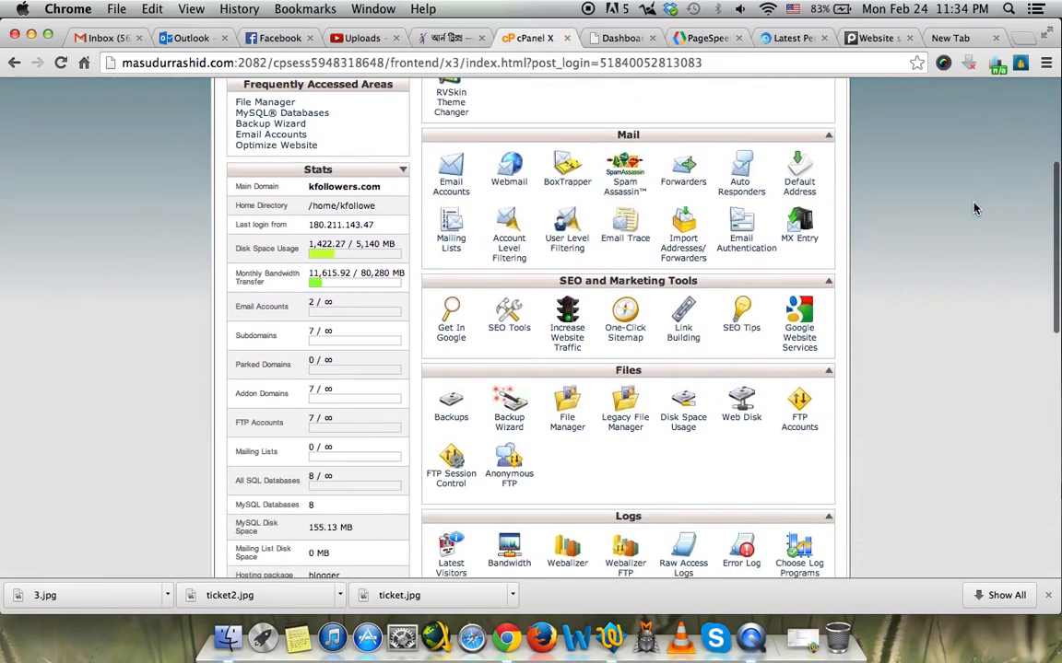
scroll(974, 208, down, 9)
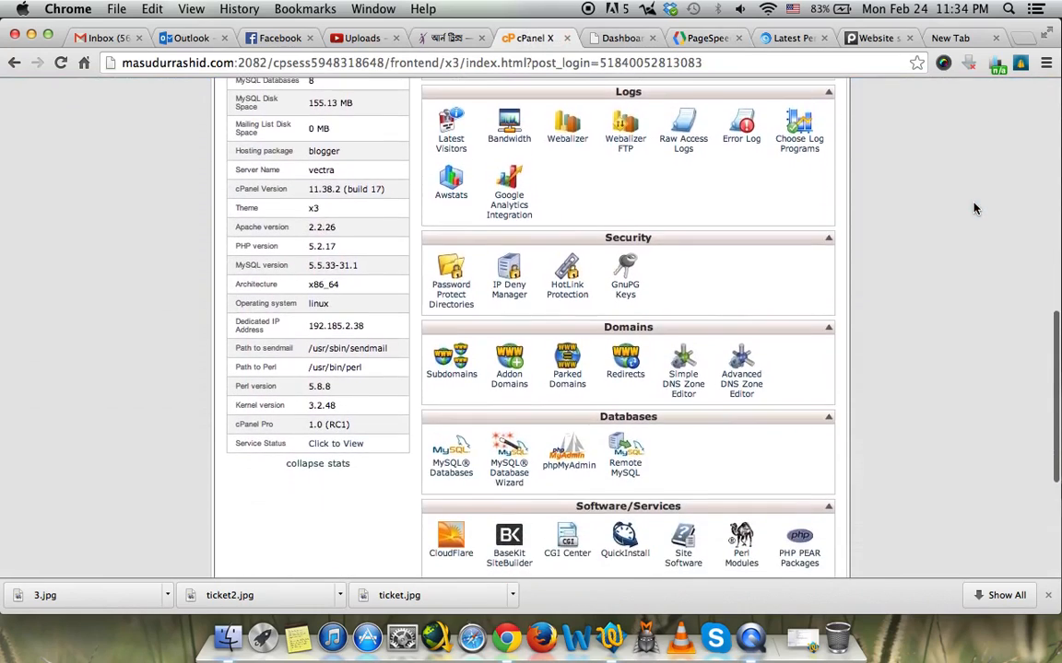
scroll(975, 209, down, 6)
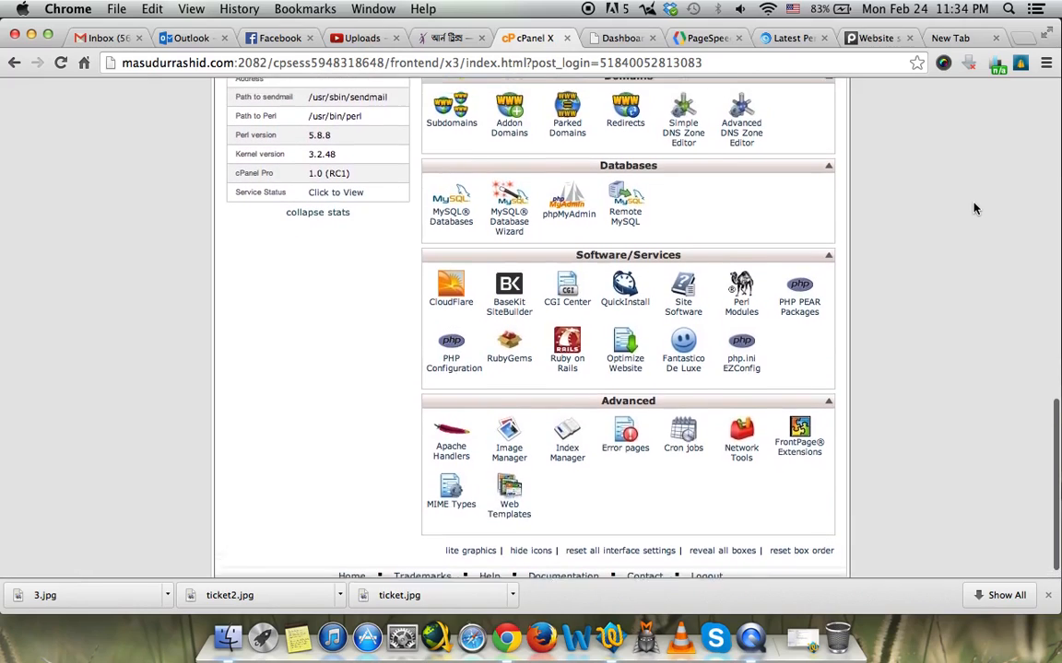
scroll(975, 209, up, 3)
scroll(975, 208, down, 1)
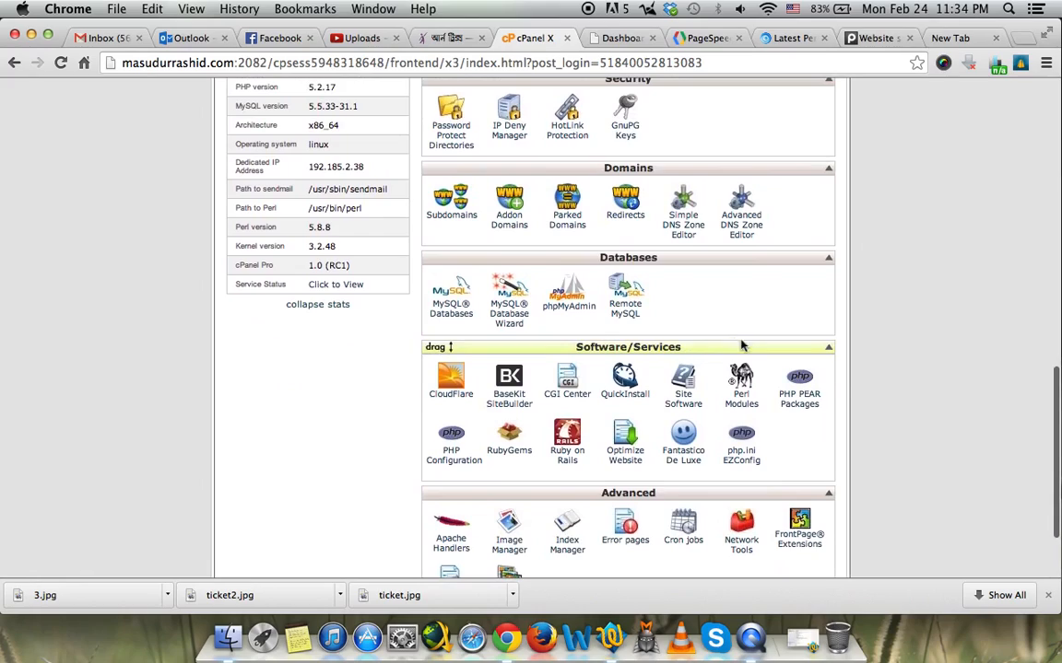
click(626, 456)
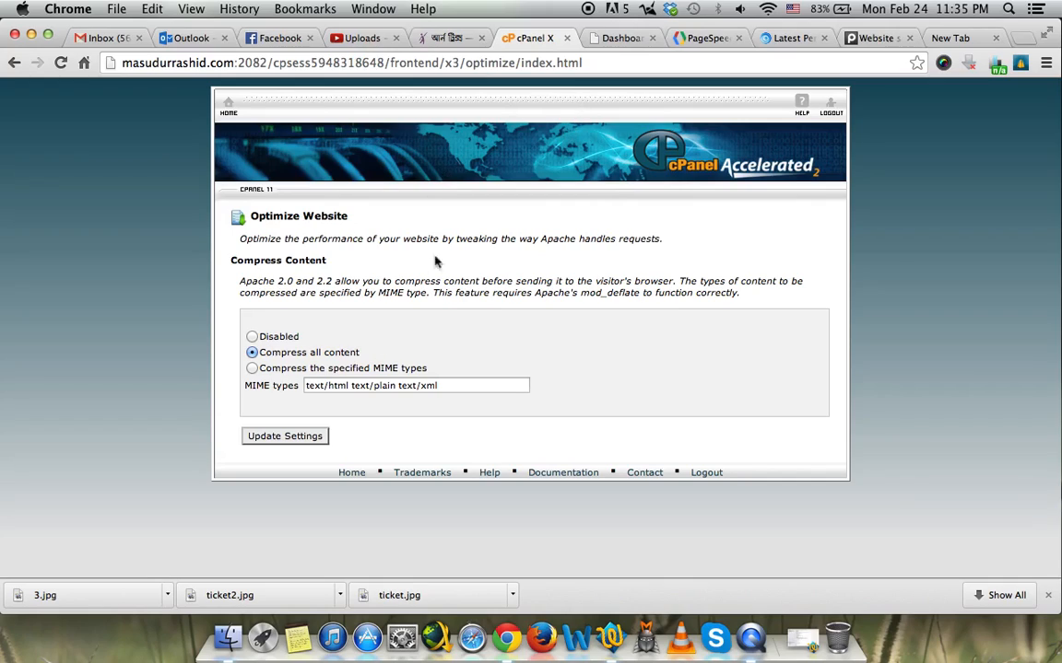
Return to the WordPress dashboard and search the installable plugins for "w3 total cache".
click(615, 37)
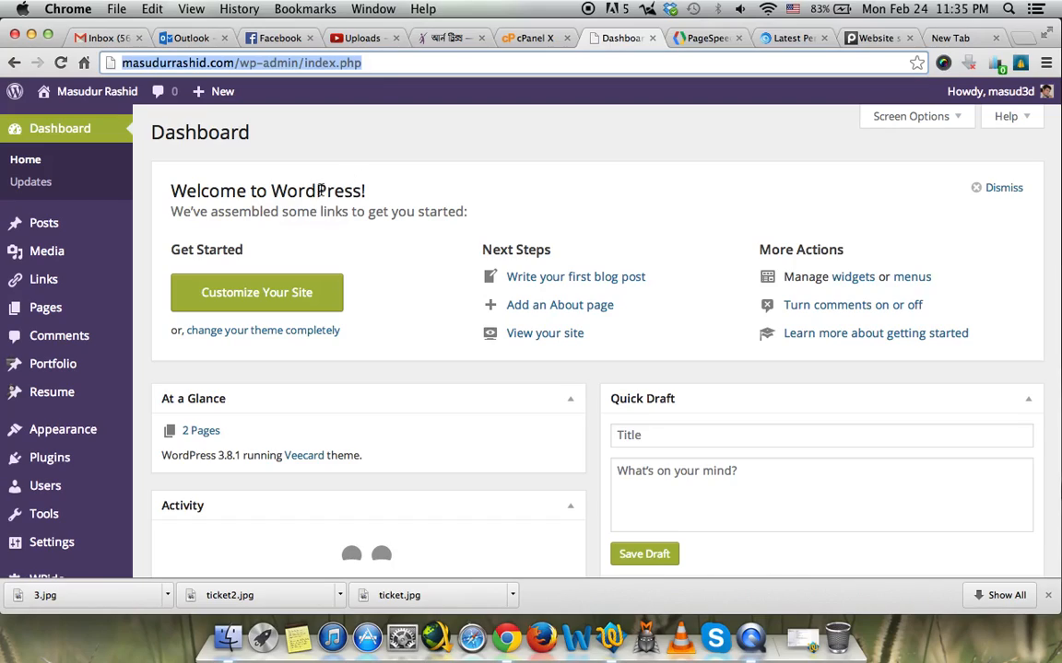
scroll(314, 178, down, 3)
scroll(314, 179, up, 3)
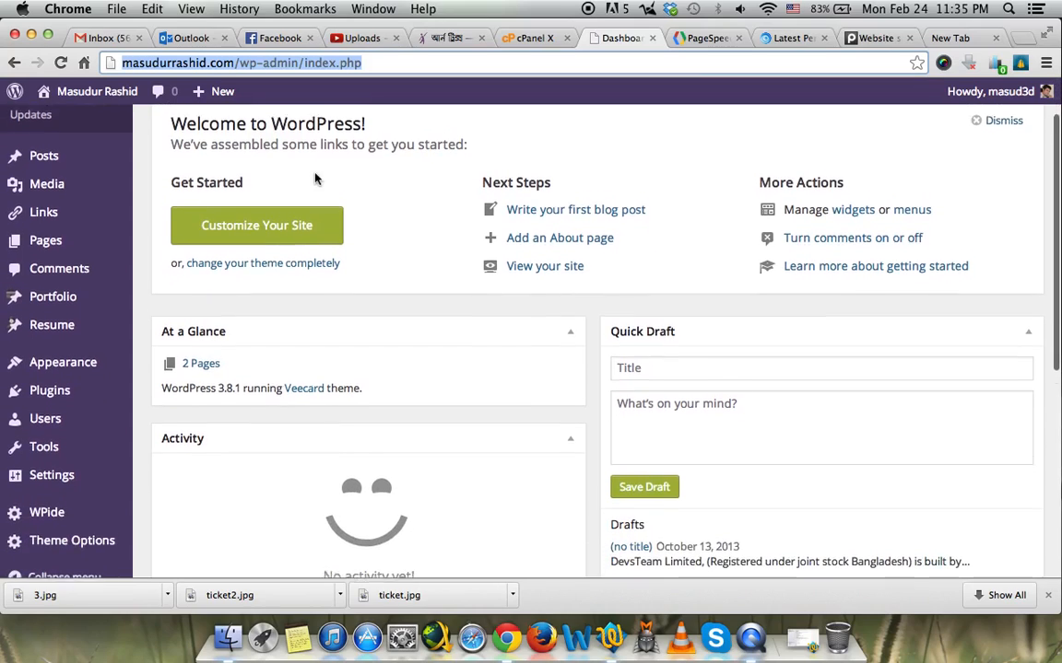
mouse_move(57, 458)
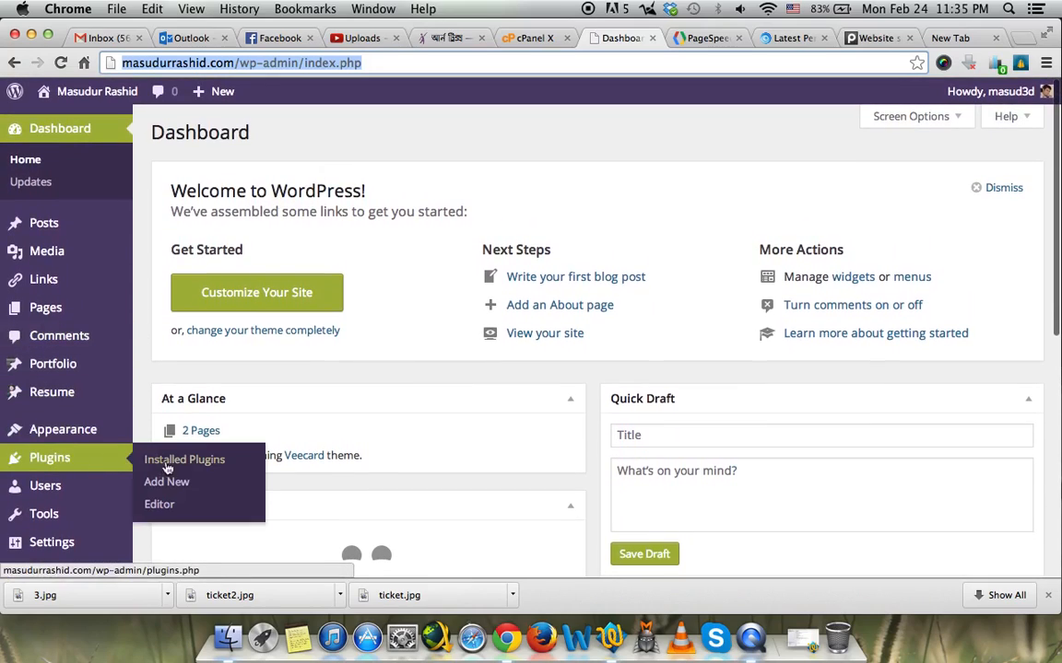
click(184, 488)
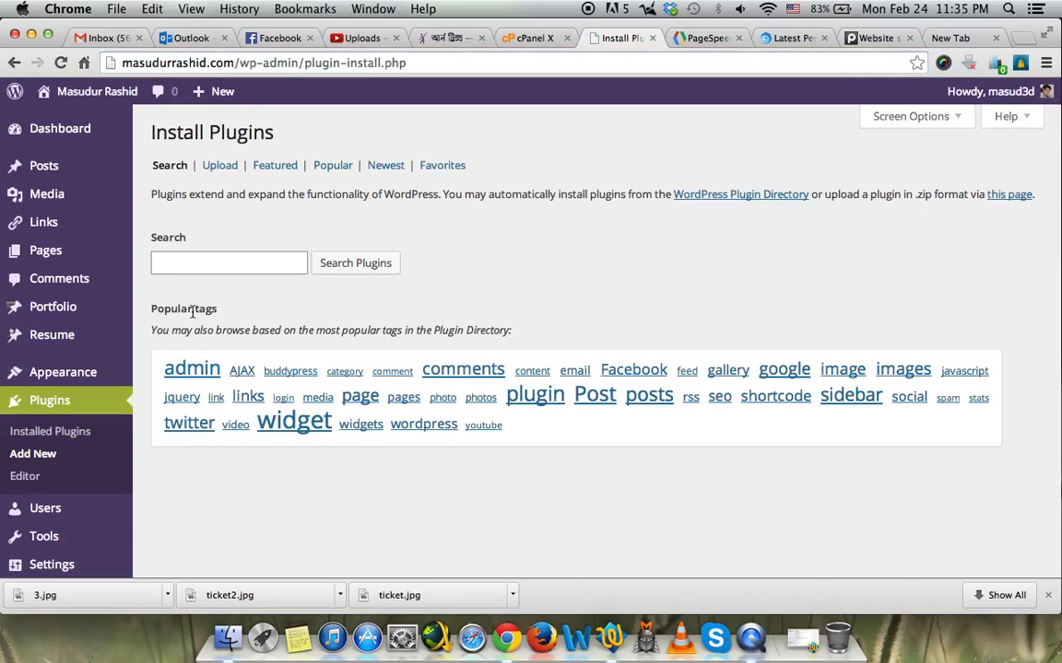
click(203, 264)
text(w)
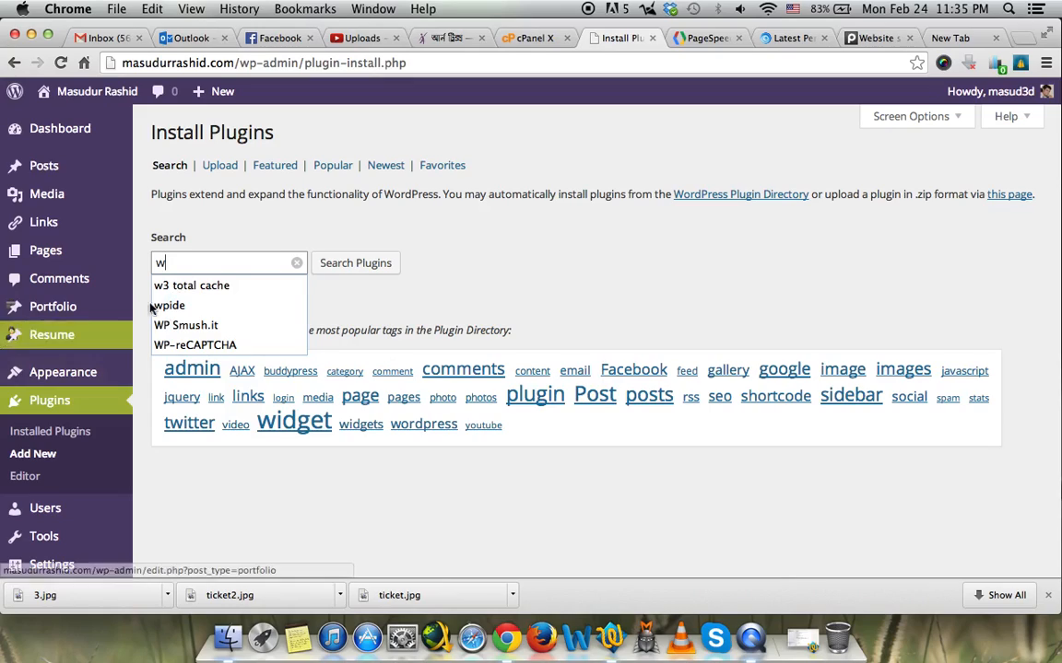
click(192, 285)
click(350, 221)
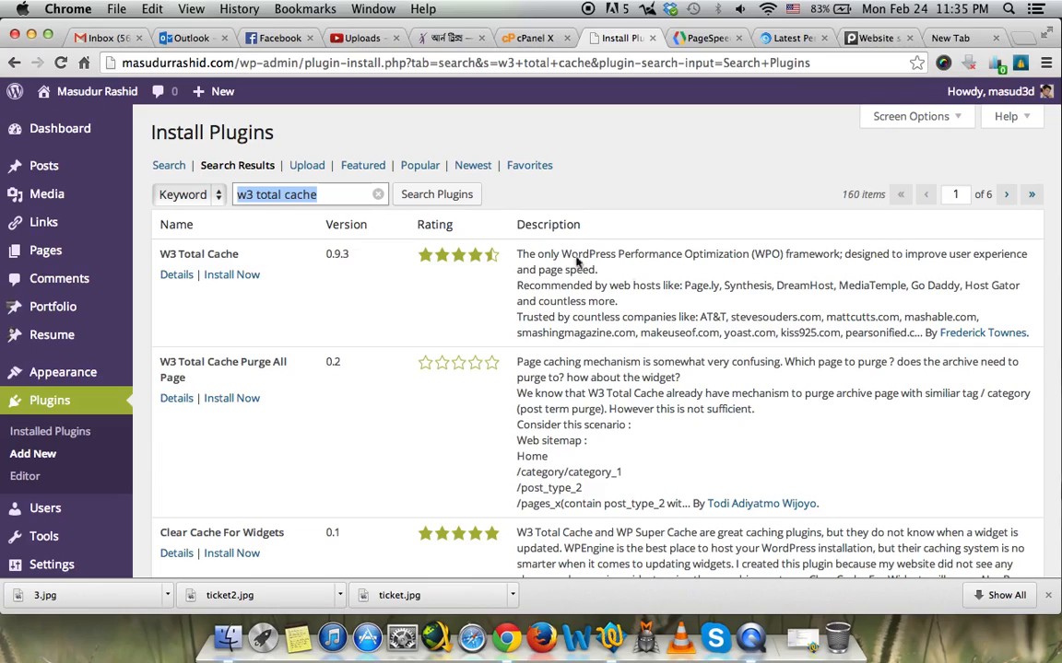
Install the W3 Total Cache 0.9.3 plugin and activate it.
drag(931, 333, 1032, 334)
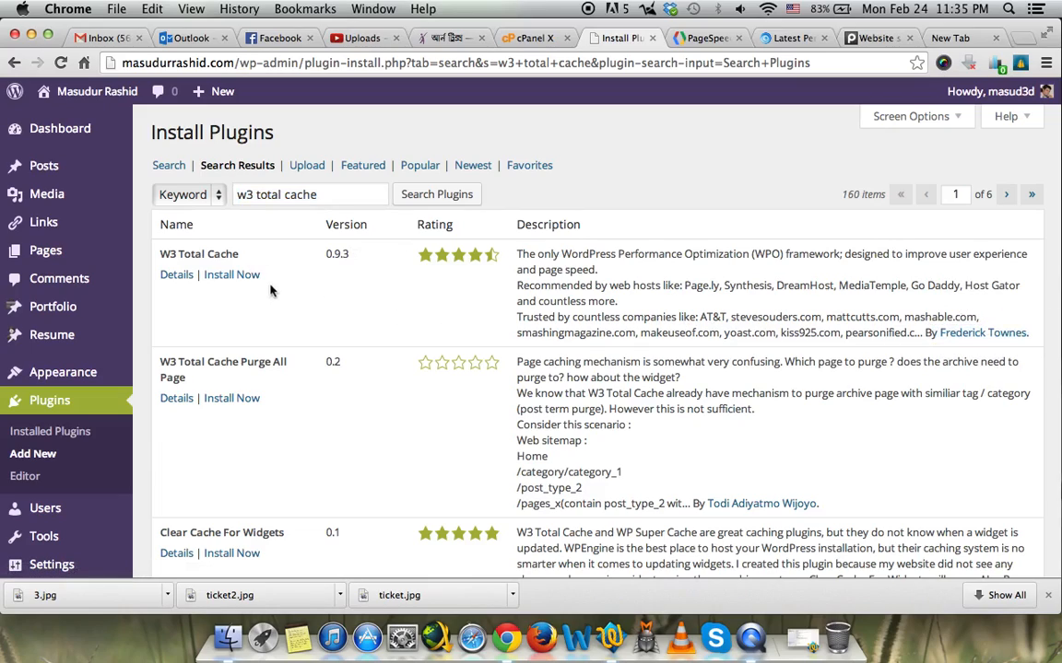
click(235, 275)
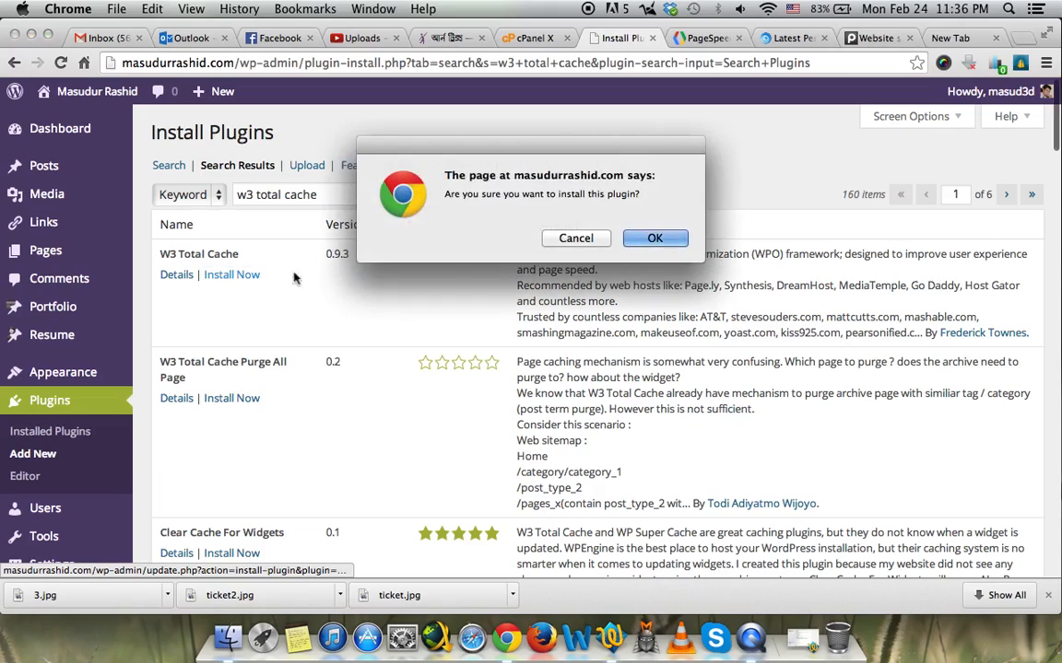
click(654, 239)
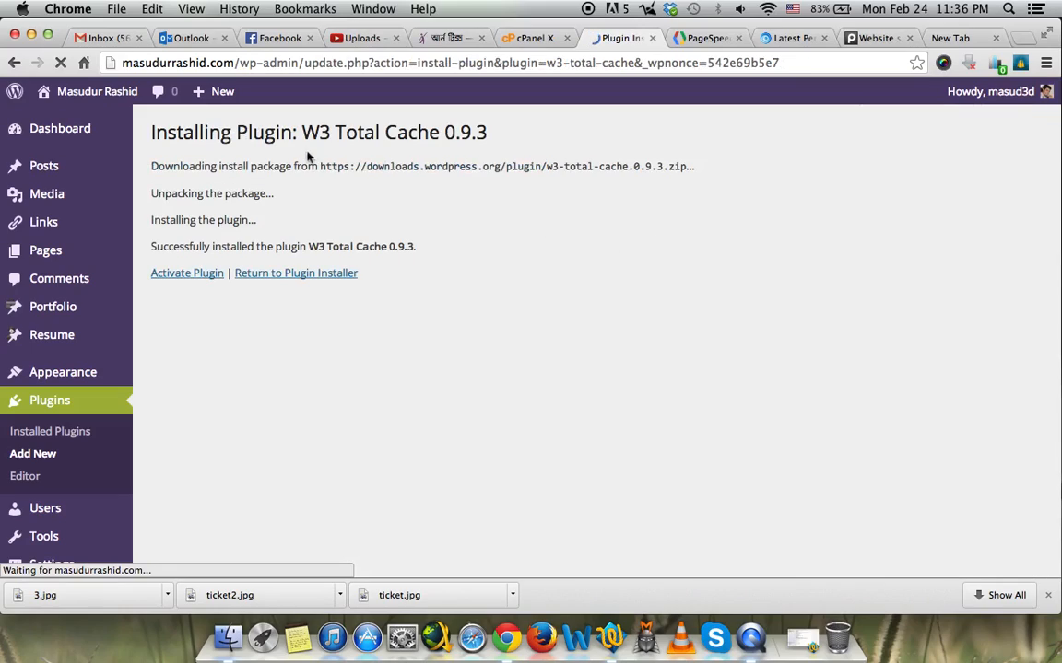
click(188, 275)
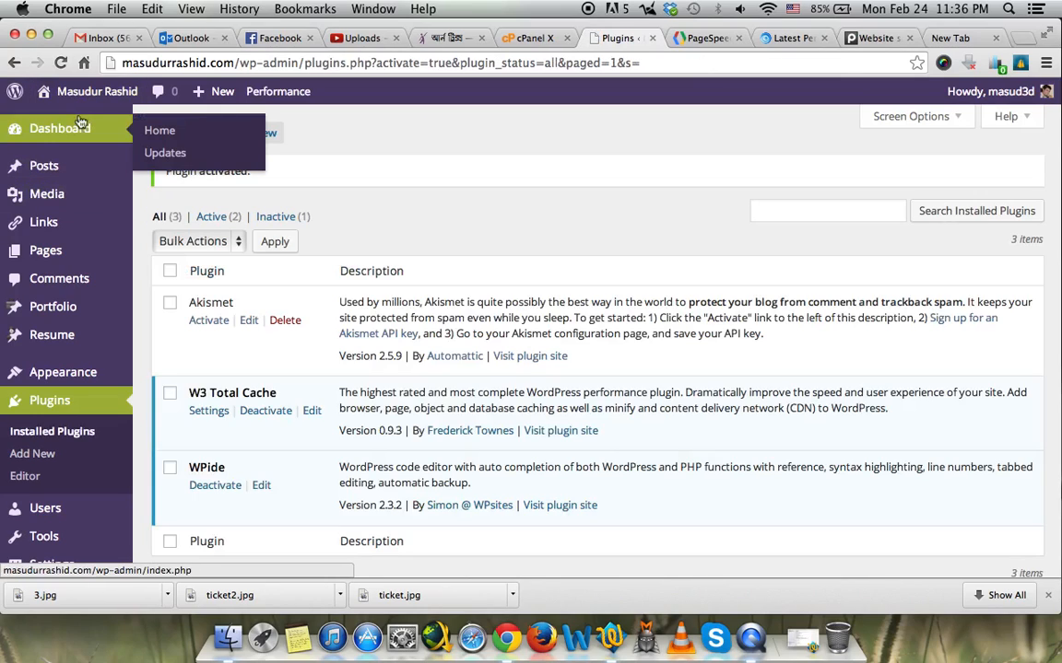
Open the live website in a new browser tab from the WordPress admin.
right_click(98, 122)
click(148, 138)
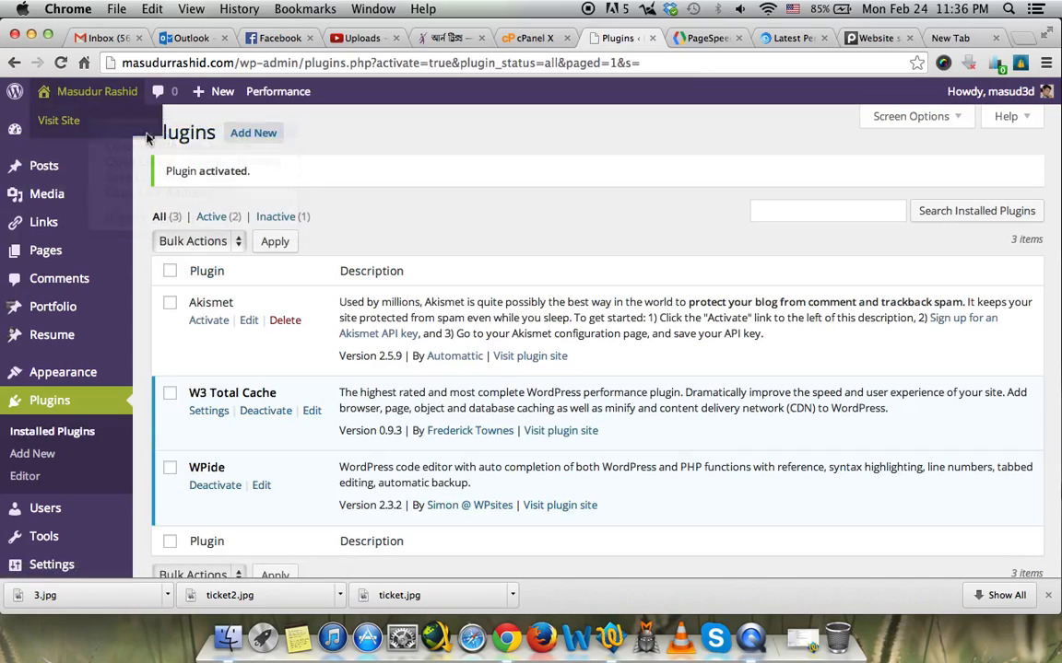
Open the General Settings page of the W3 Total Cache plugin.
scroll(377, 178, down, 3)
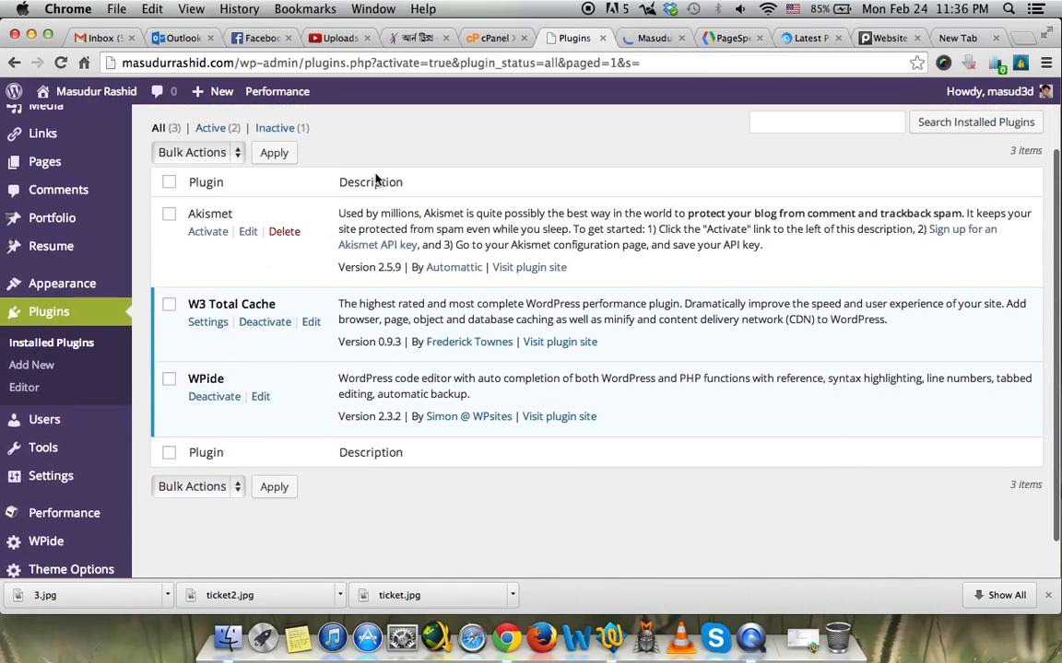
scroll(376, 178, down, 1)
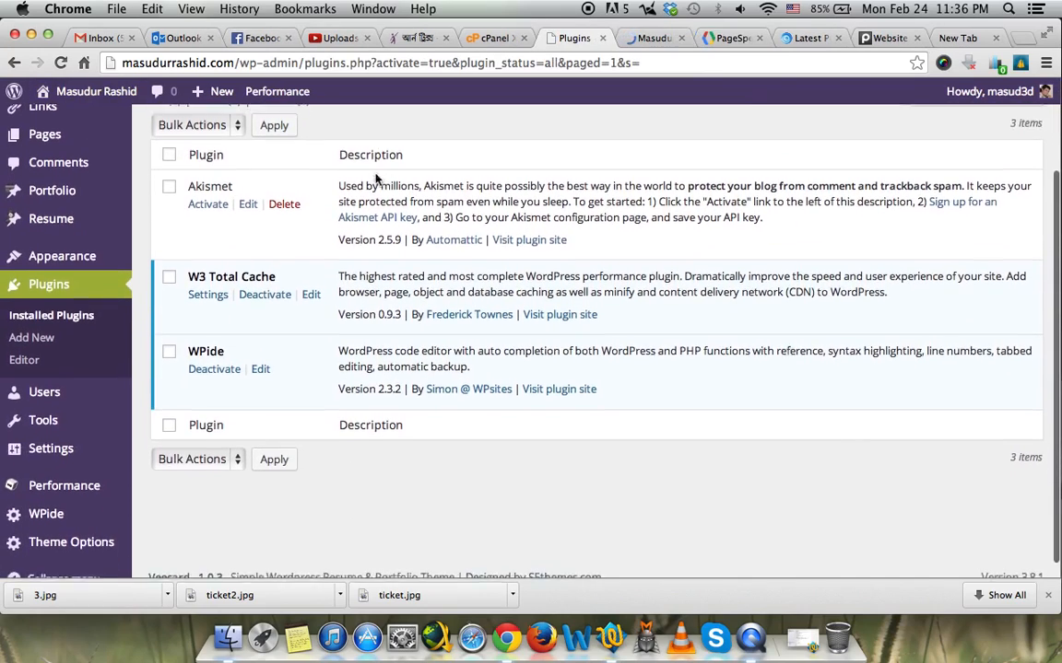
scroll(376, 179, down, 1)
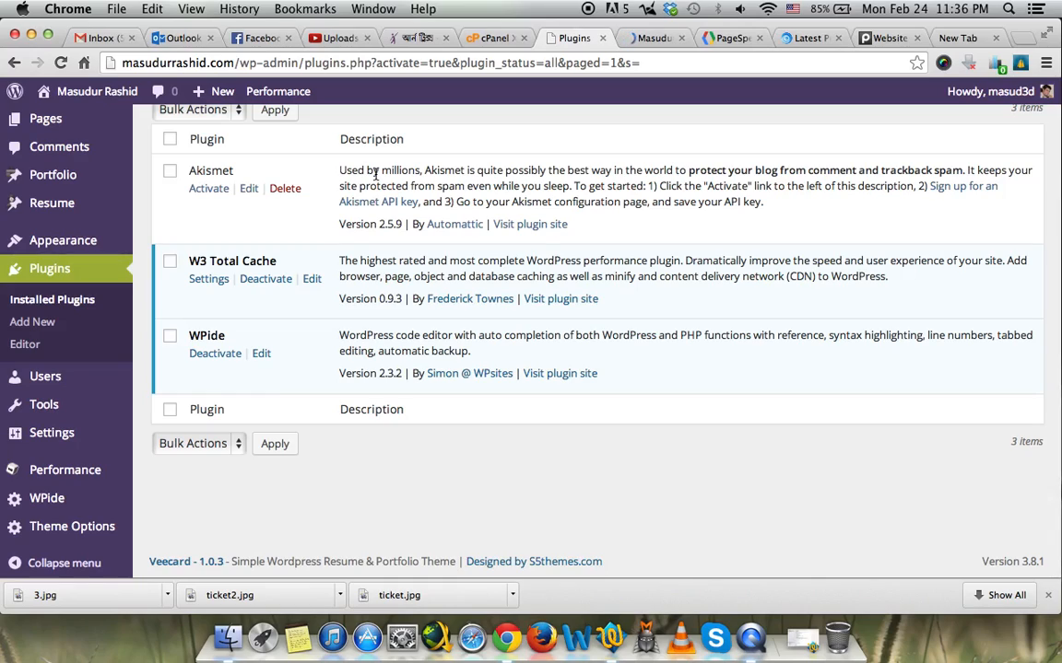
mouse_move(92, 474)
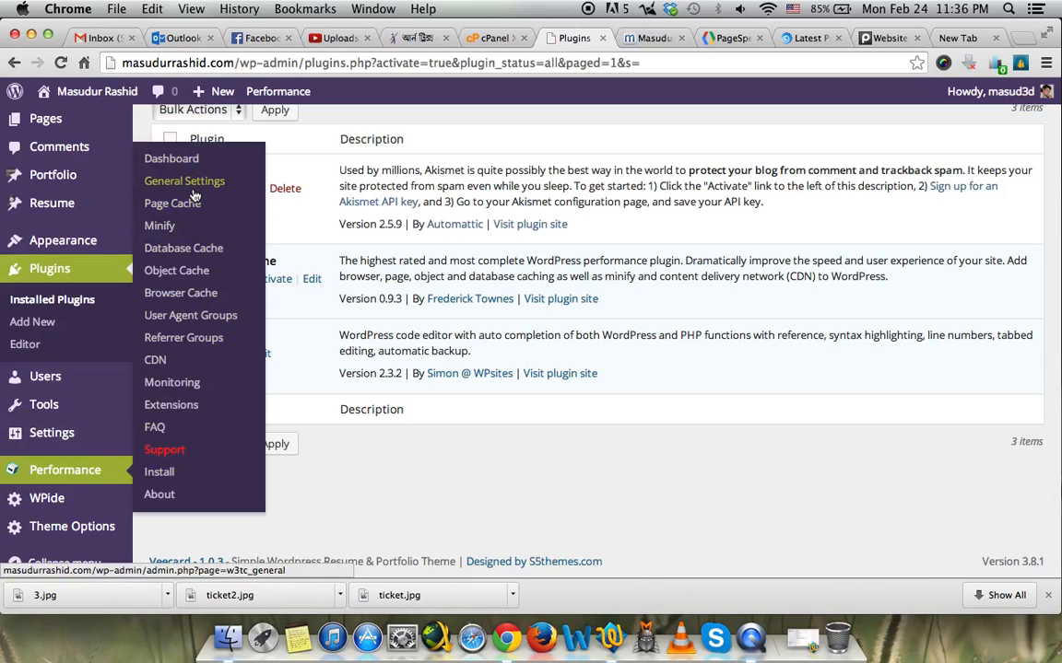
click(193, 189)
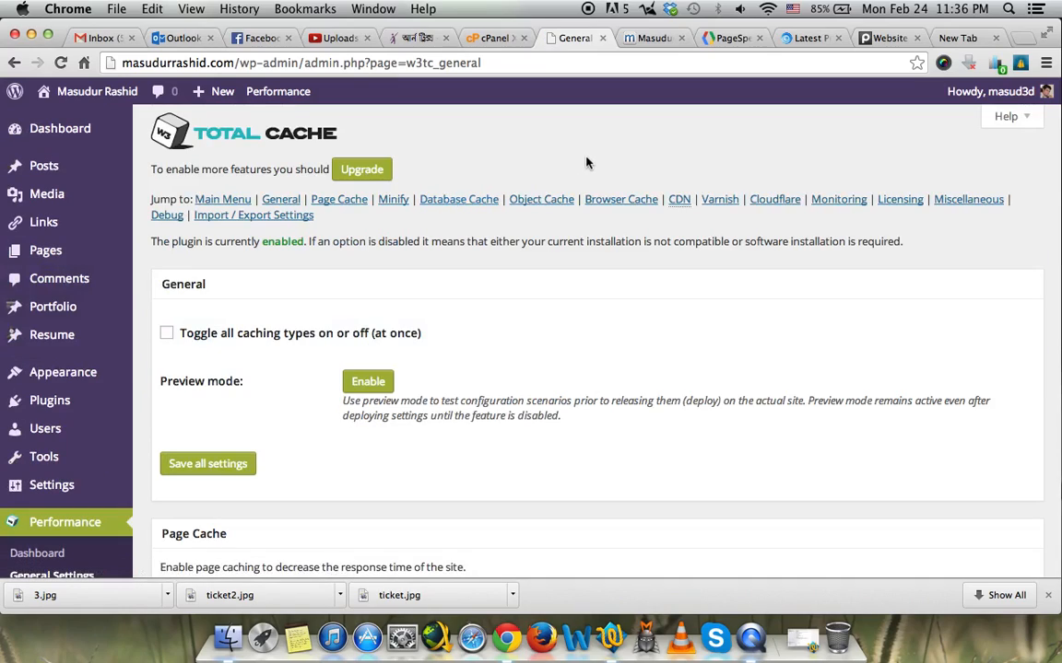
Enable the page cache in the general settings, keeping the Disk: Enhanced method.
scroll(586, 160, down, 3)
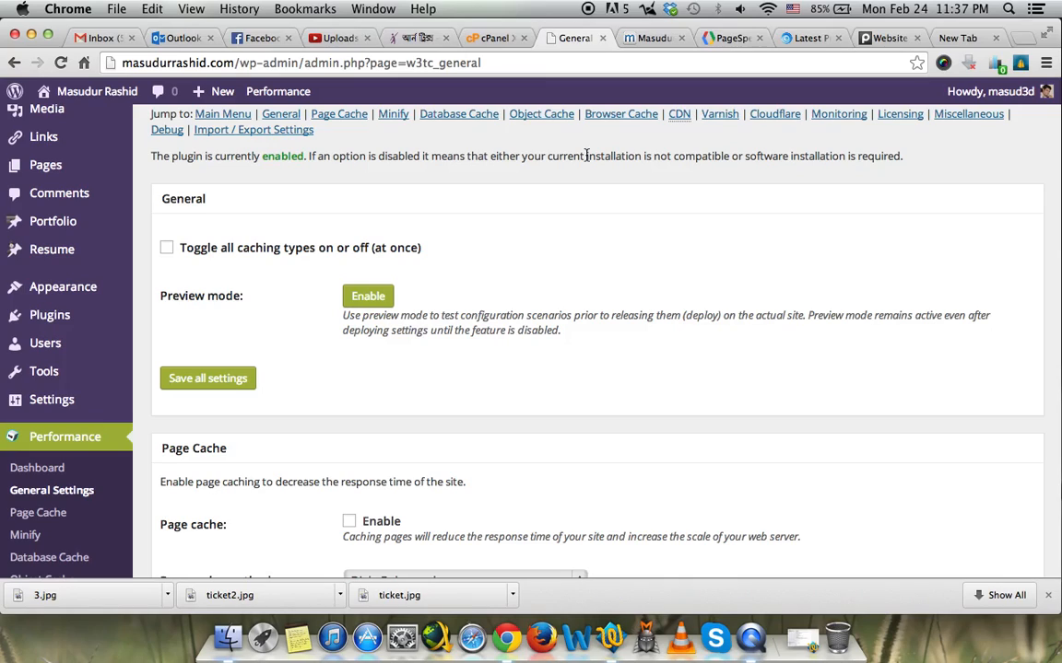
scroll(586, 156, down, 1)
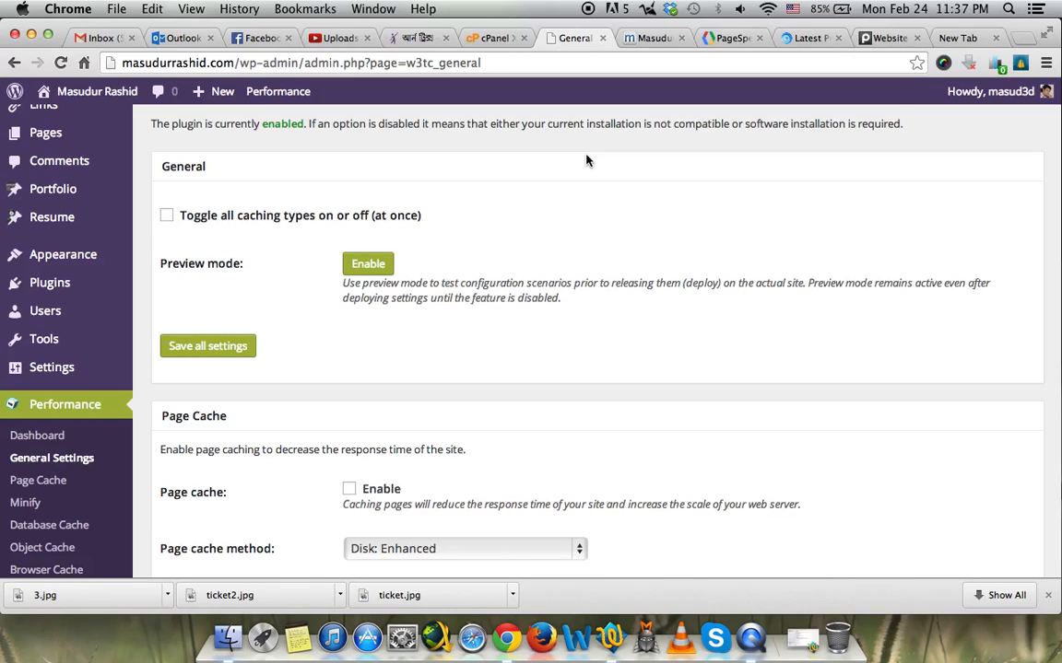
scroll(586, 160, down, 3)
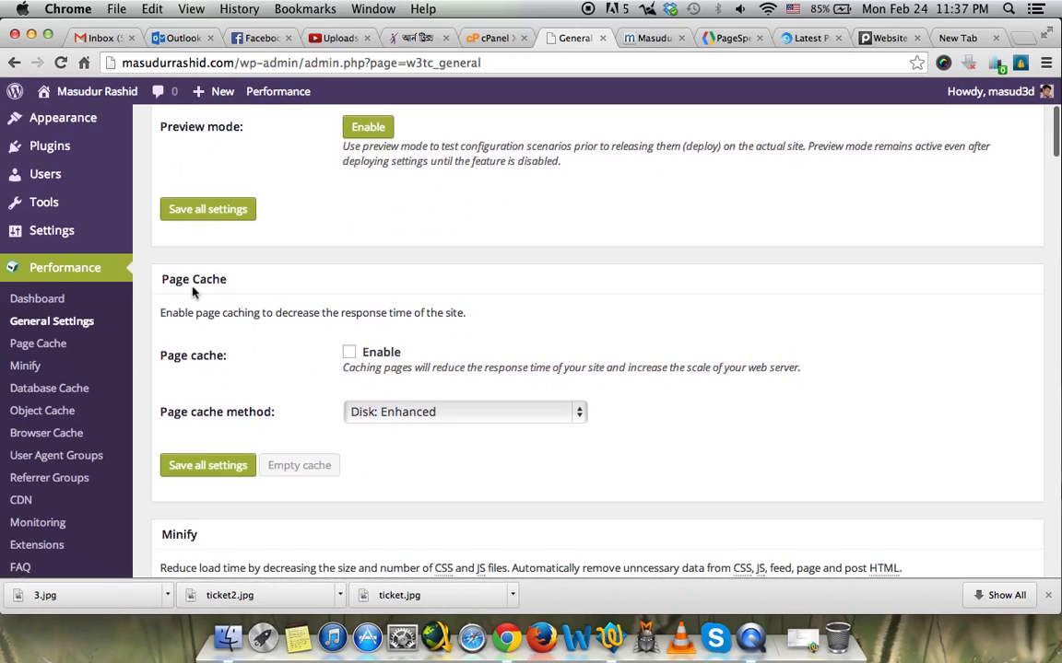
click(350, 353)
Enable Minify in Auto mode, keeping the Disk cache method and the default minifiers.
scroll(498, 344, down, 6)
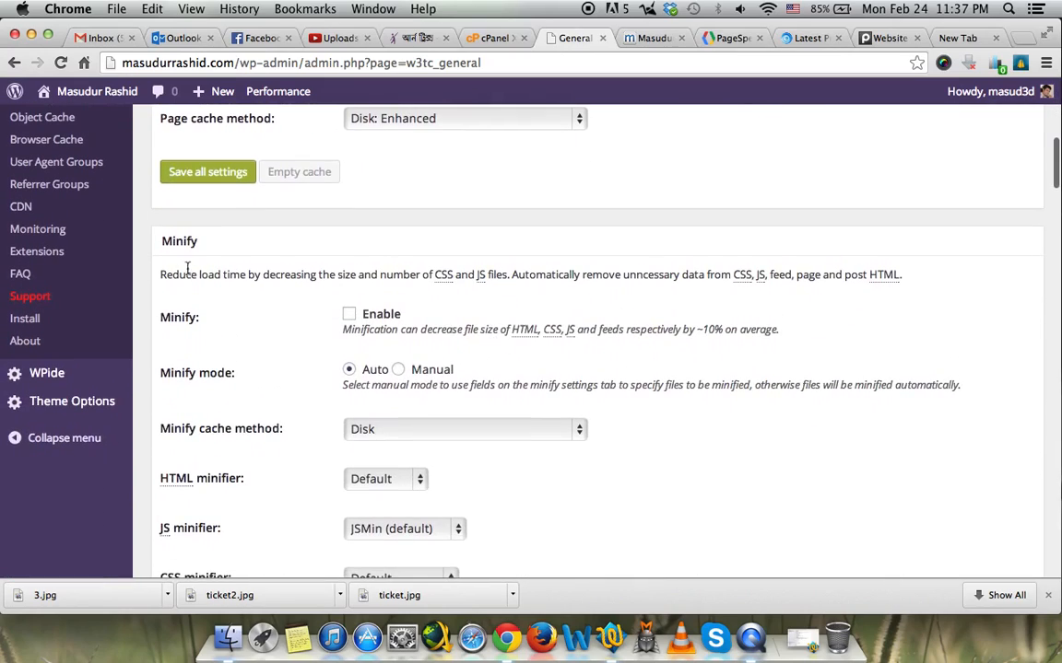
click(349, 316)
scroll(284, 353, down, 5)
scroll(285, 355, up, 3)
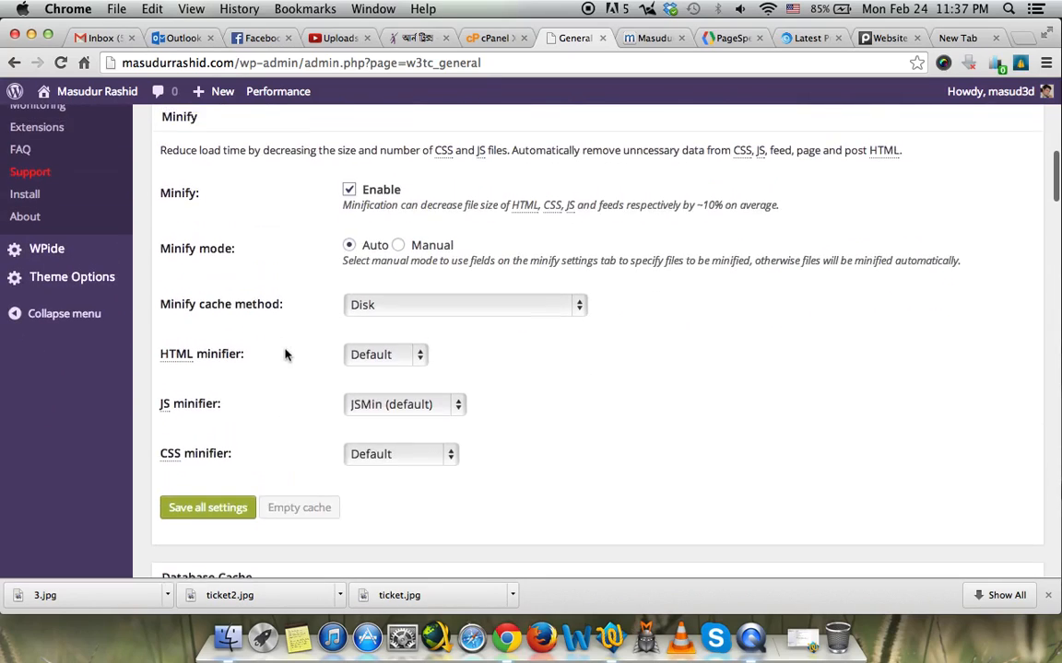
scroll(285, 355, up, 2)
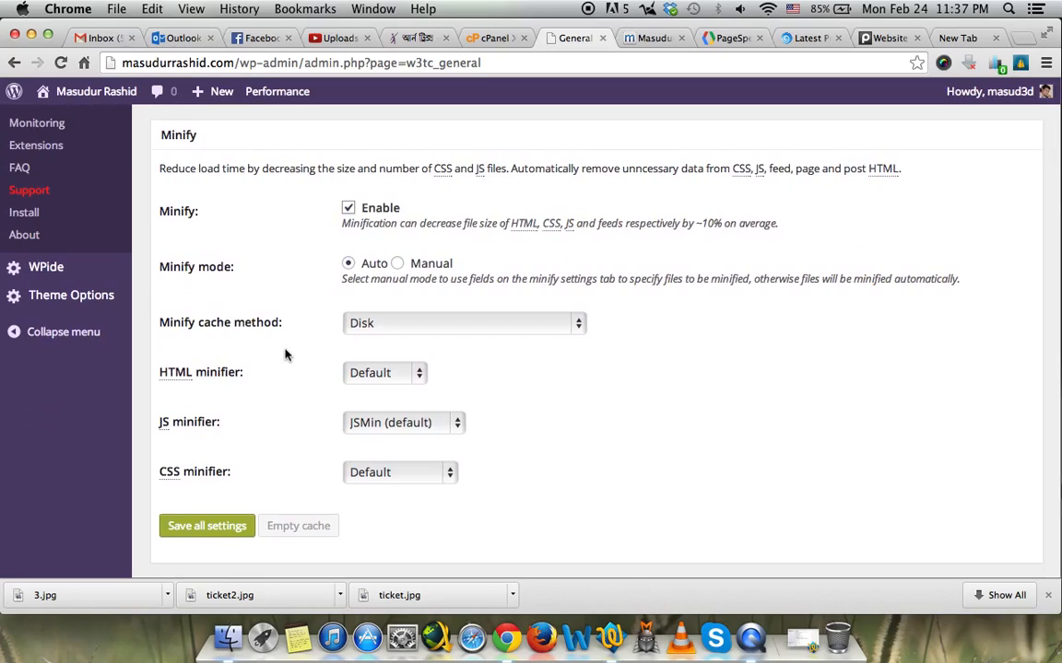
Enable the database cache and the object cache, both with the Disk method.
scroll(284, 355, down, 2)
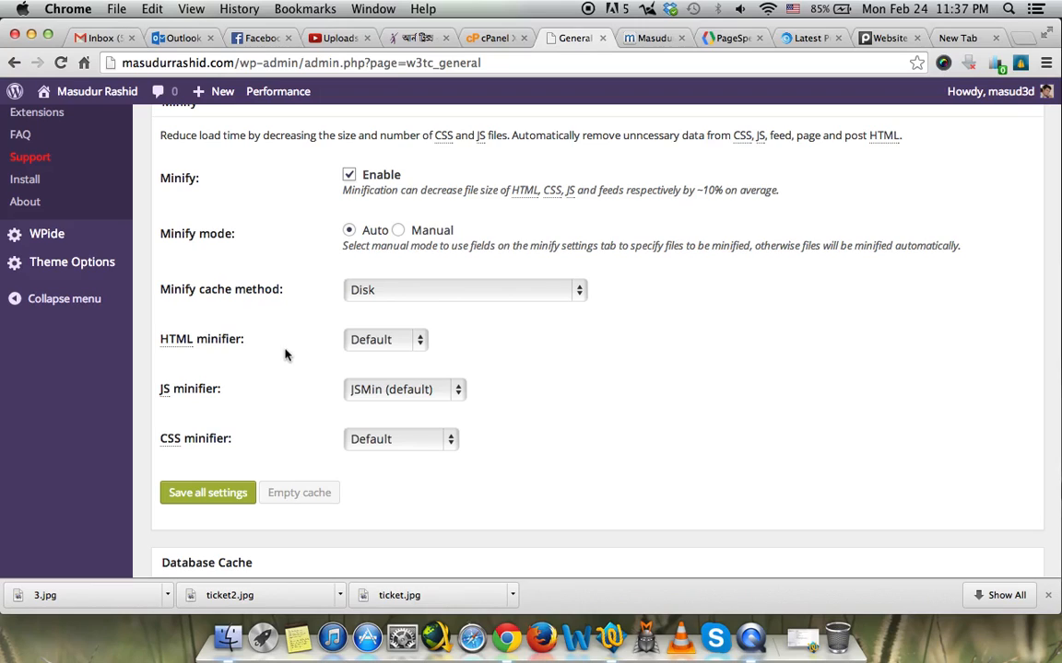
scroll(285, 355, down, 8)
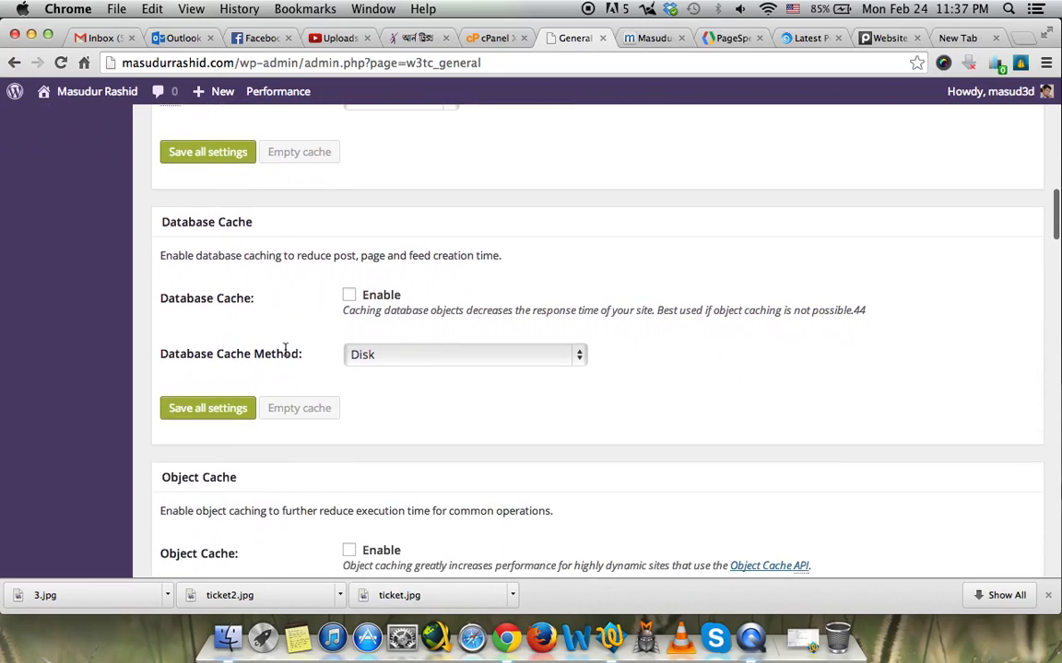
click(349, 295)
scroll(272, 322, down, 5)
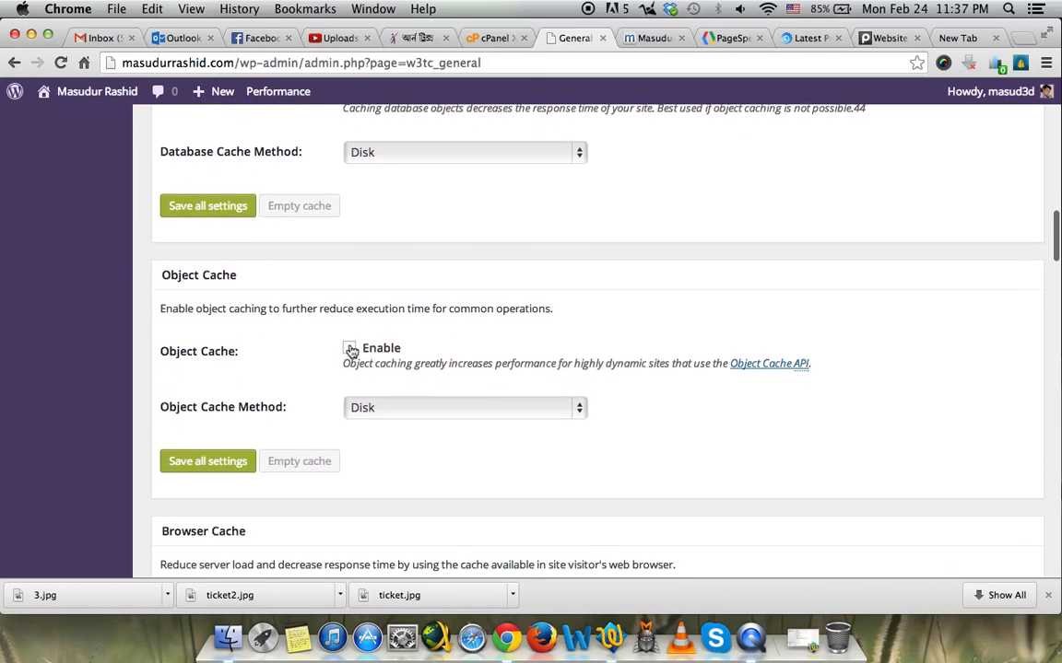
click(350, 349)
Try enabling the CDN and look through the available CDN types.
scroll(237, 335, down, 6)
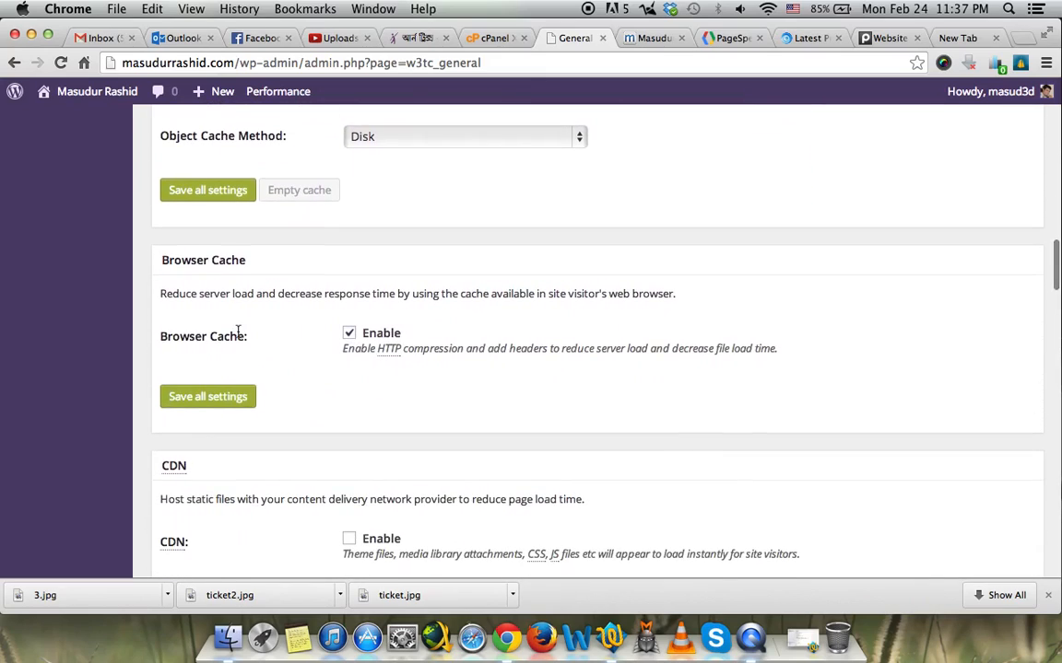
scroll(307, 368, down, 4)
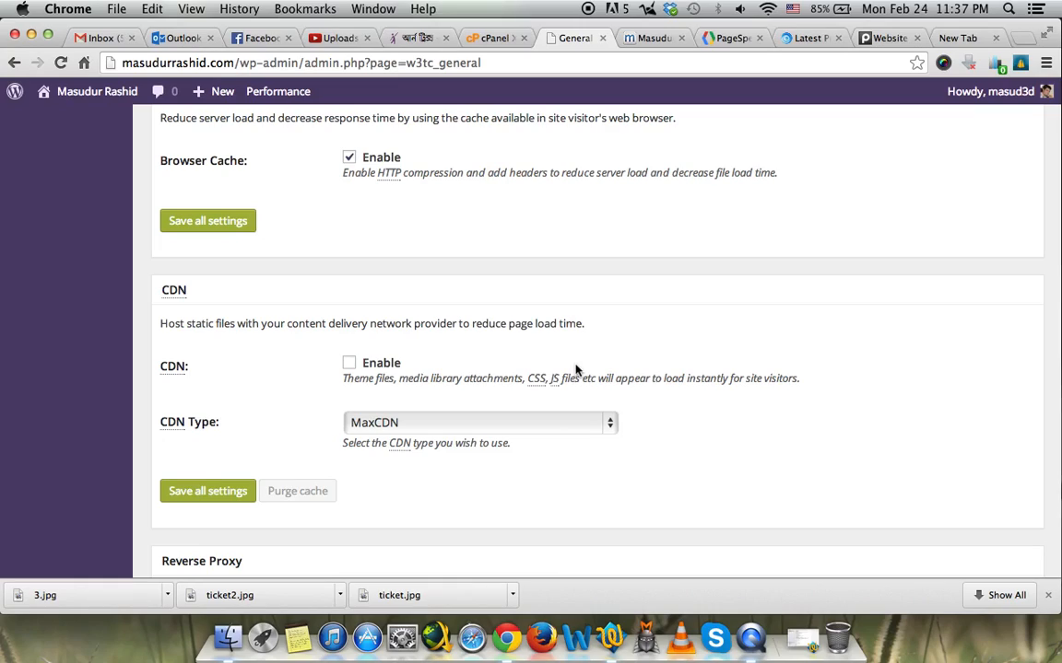
click(349, 363)
click(415, 423)
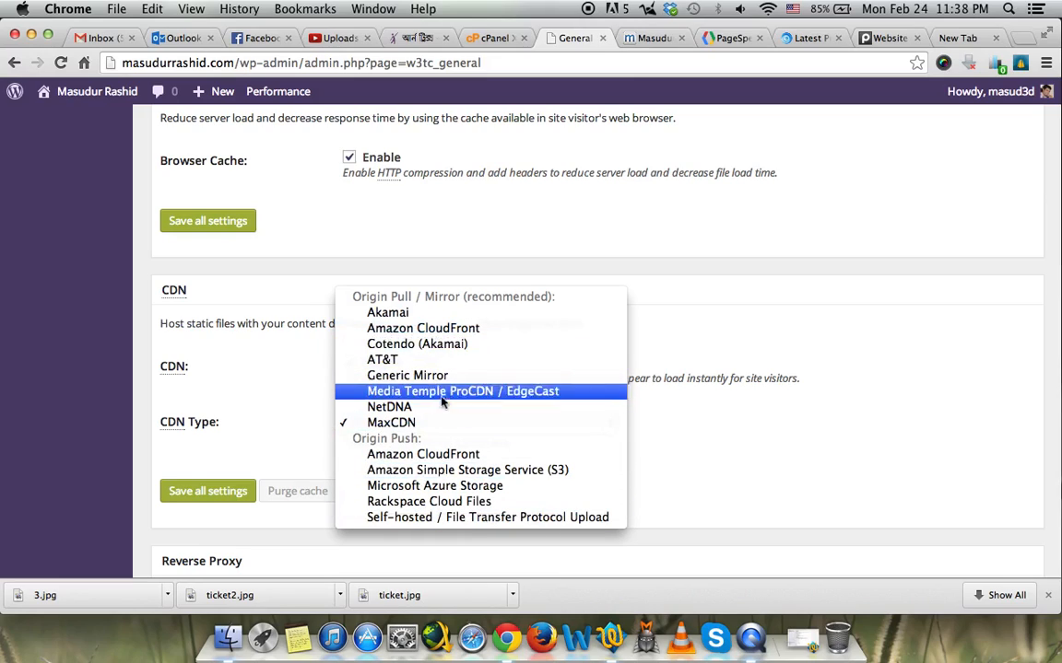
click(303, 406)
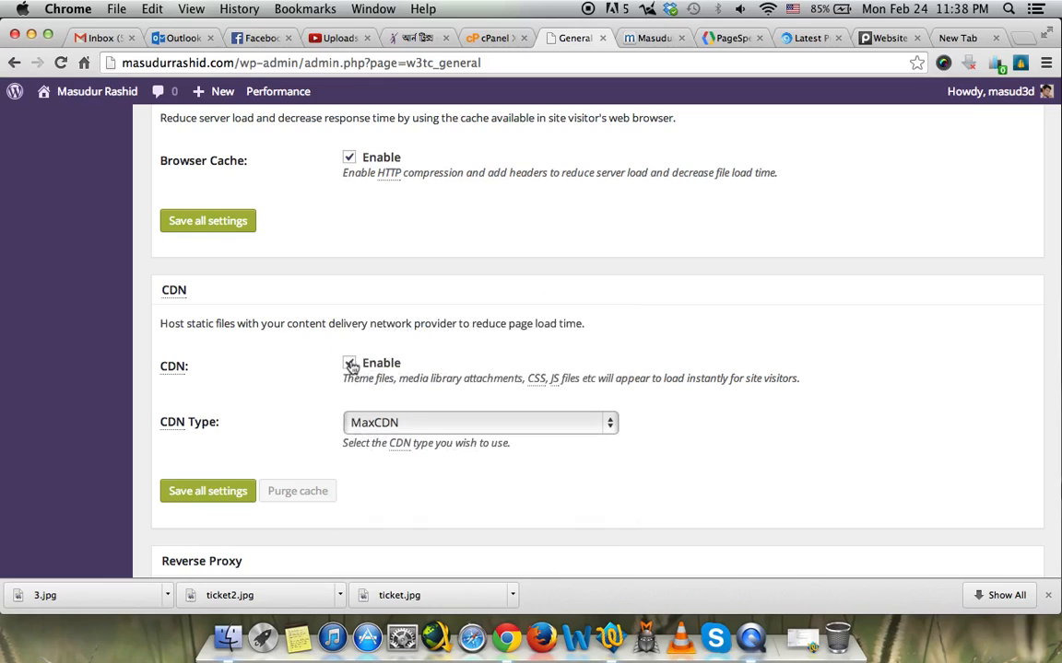
click(350, 364)
Review the remaining general settings down to Import / Export and save all settings.
scroll(465, 332, down, 5)
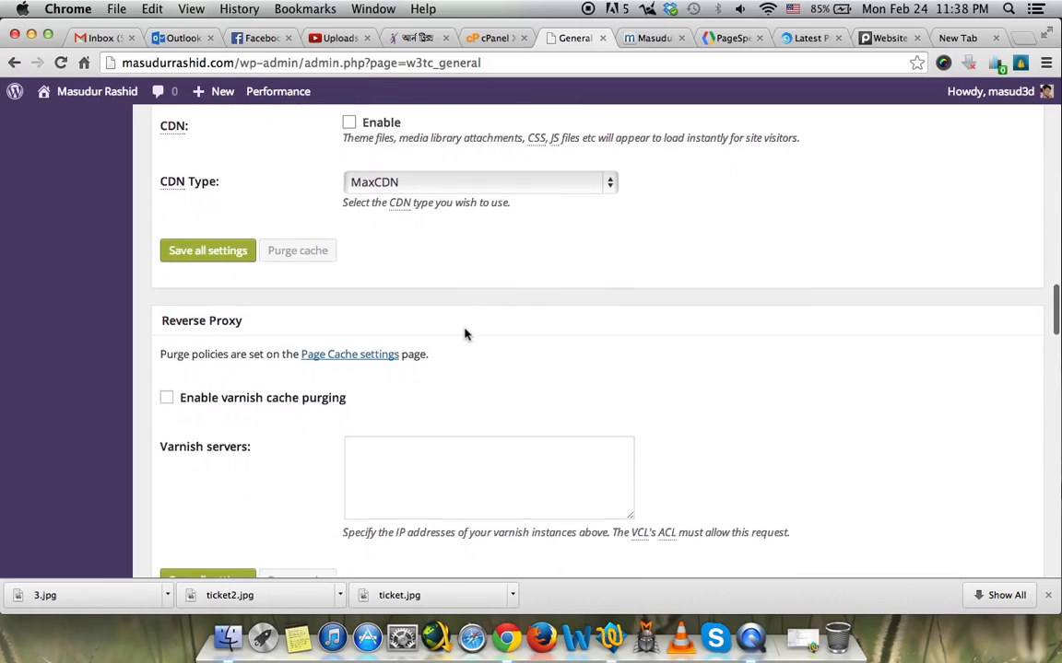
scroll(465, 332, down, 7)
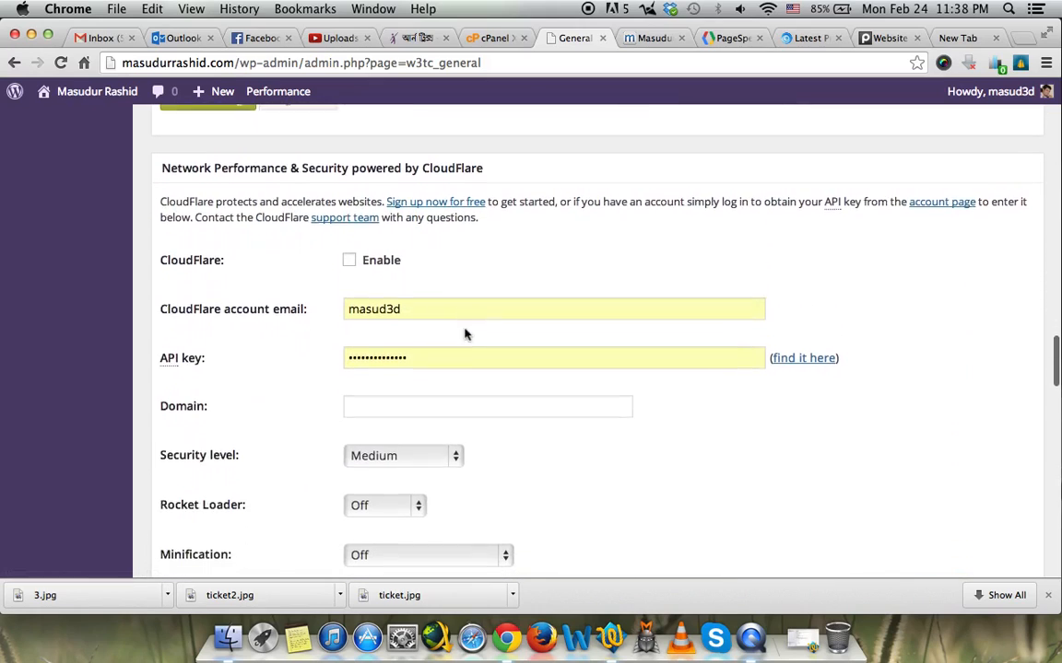
scroll(464, 333, down, 7)
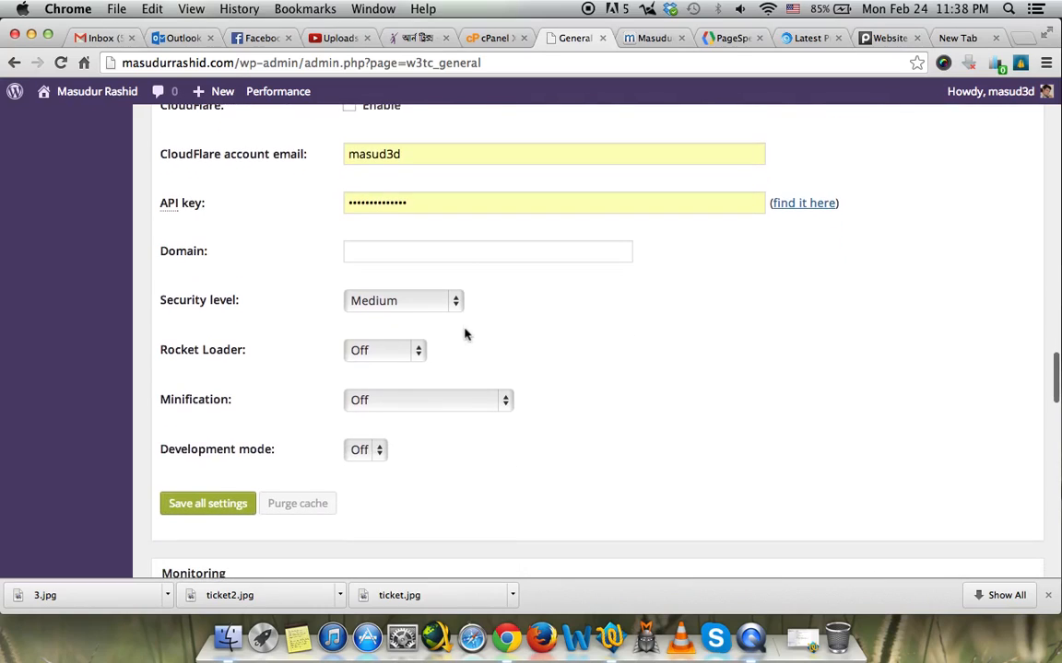
scroll(465, 335, down, 5)
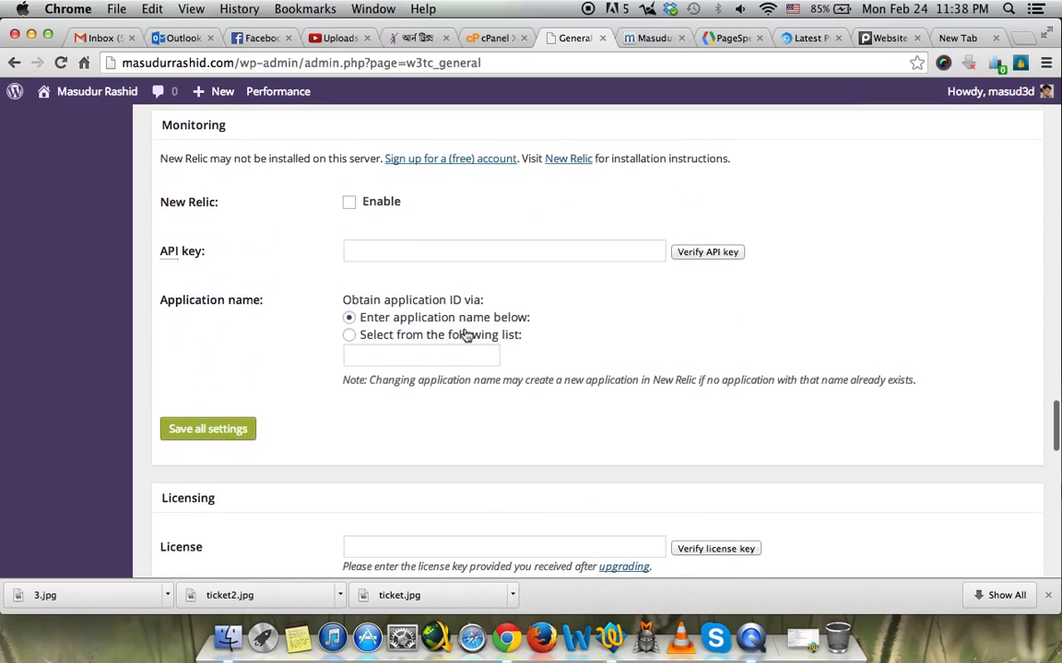
scroll(466, 336, down, 8)
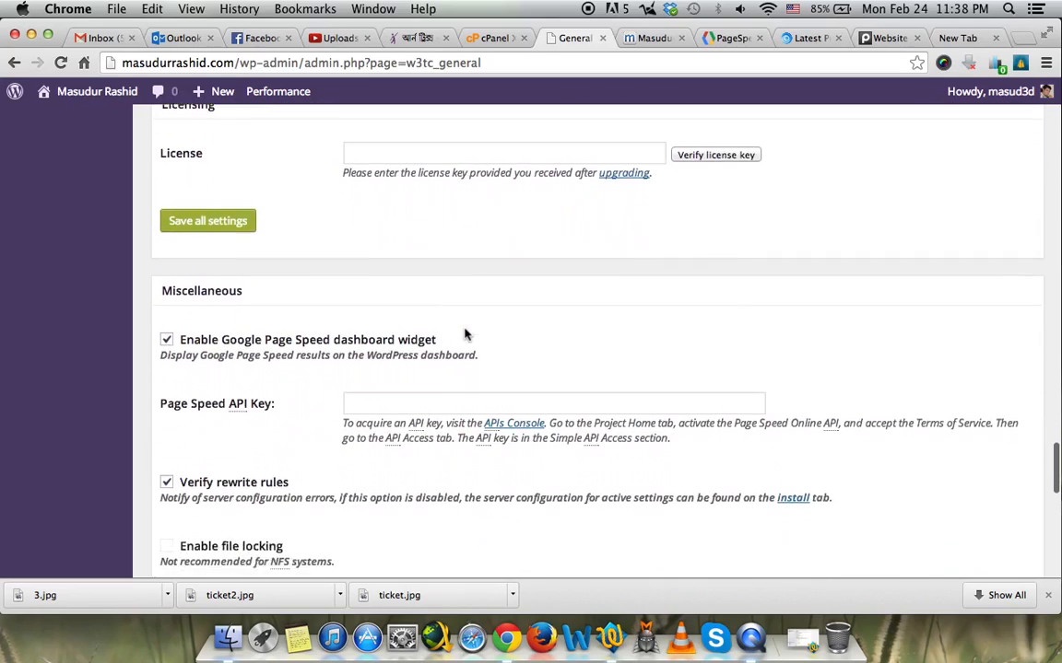
scroll(464, 333, down, 10)
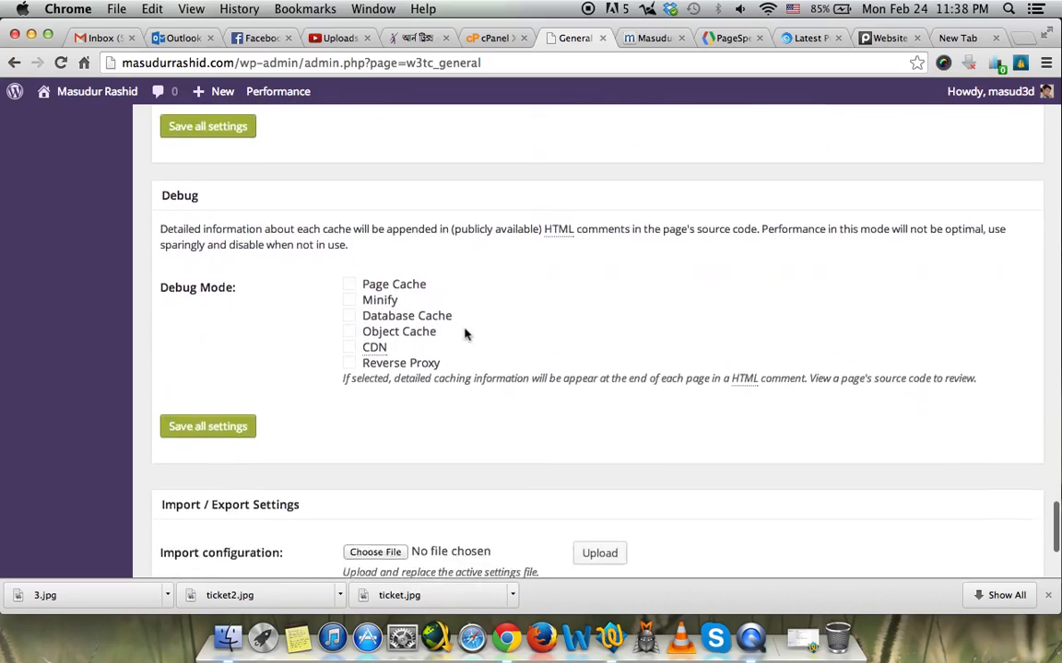
scroll(464, 334, down, 5)
scroll(301, 350, up, 7)
scroll(301, 351, down, 7)
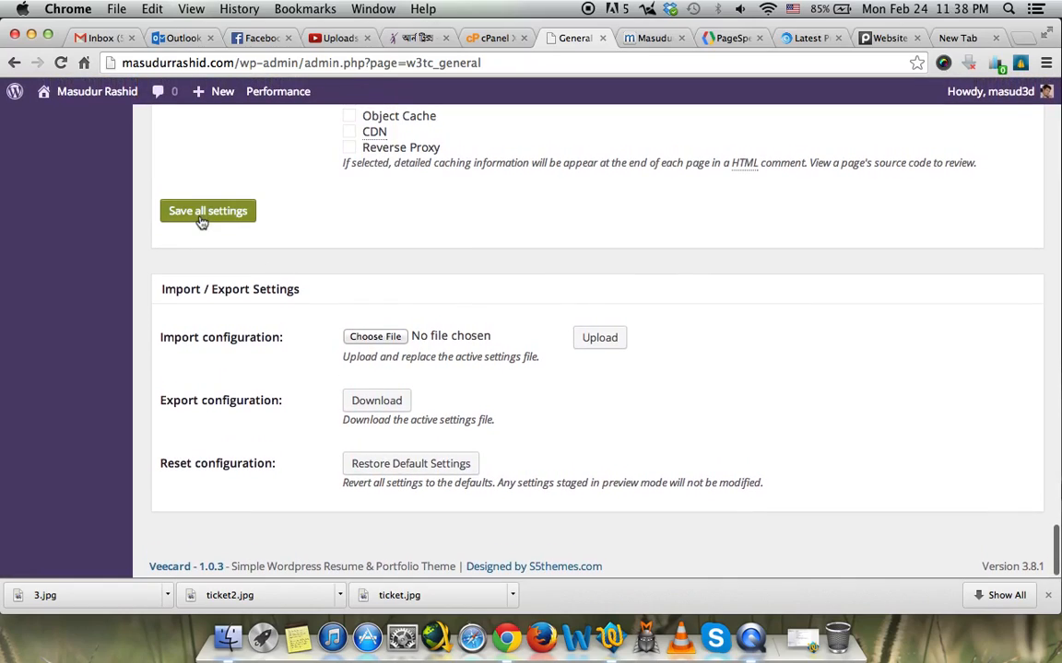
click(200, 220)
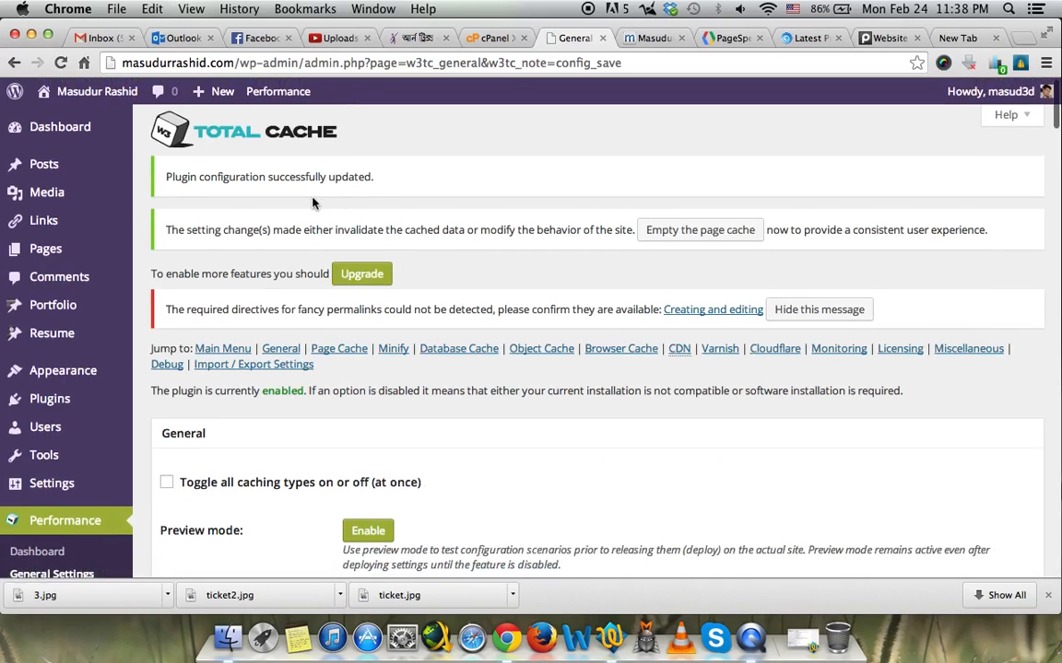
Open the Page Cache settings and enable caching of feeds for site, categories, tags and comments.
scroll(313, 203, down, 5)
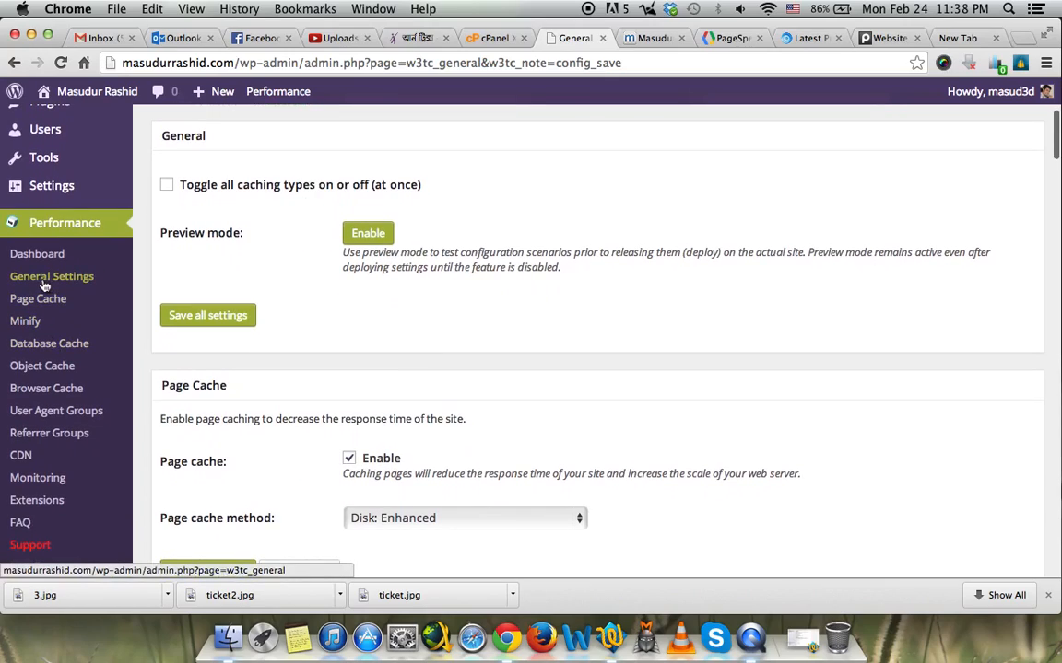
click(42, 303)
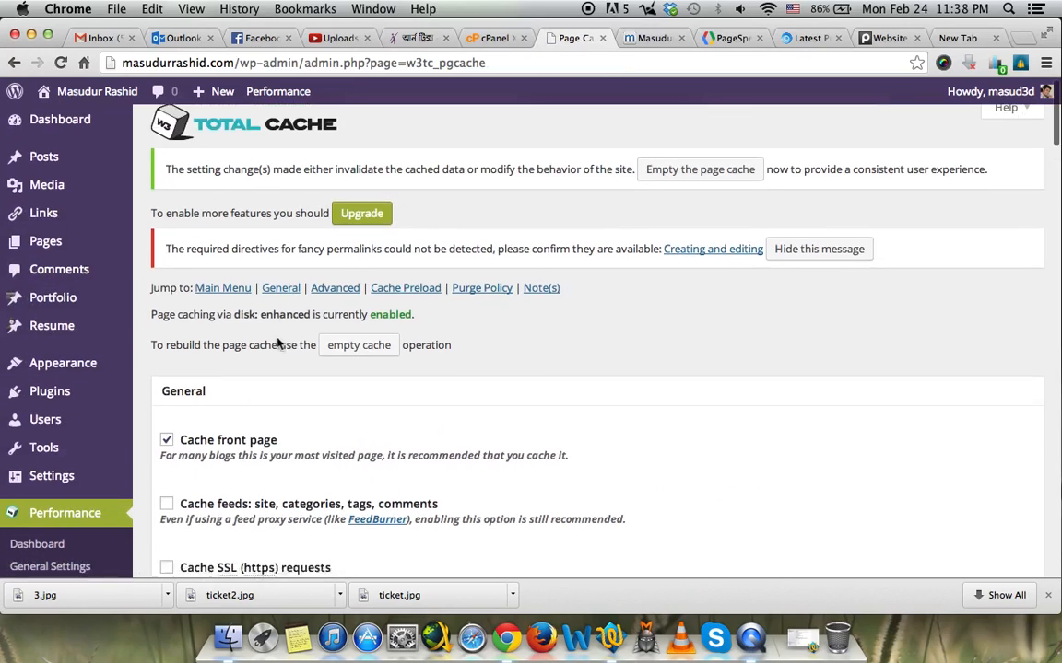
scroll(277, 343, down, 10)
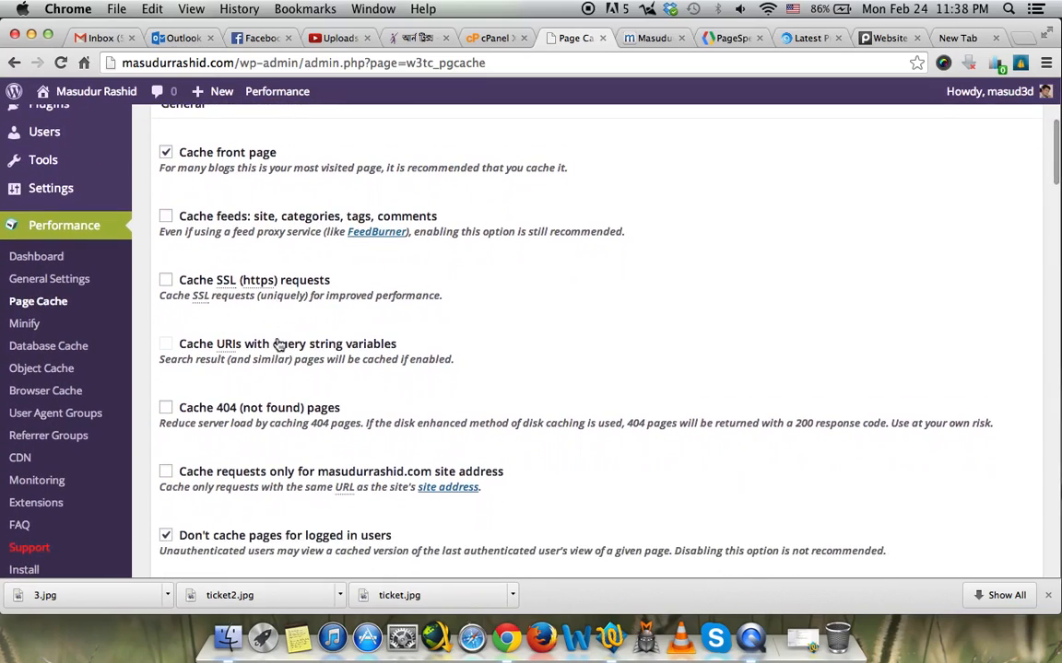
scroll(280, 344, down, 1)
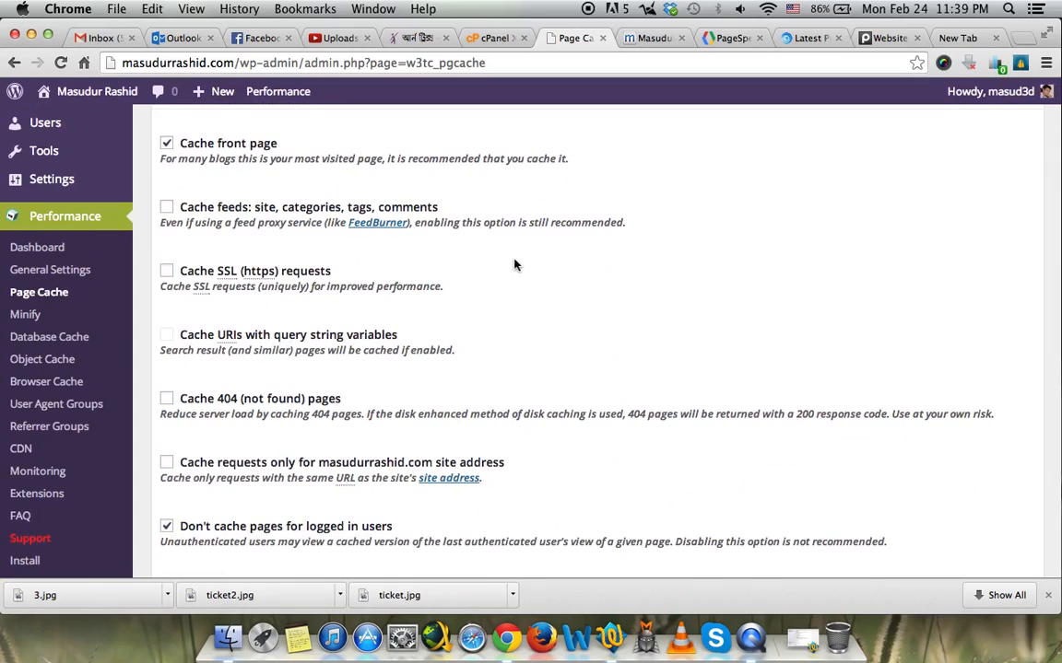
scroll(385, 324, down, 2)
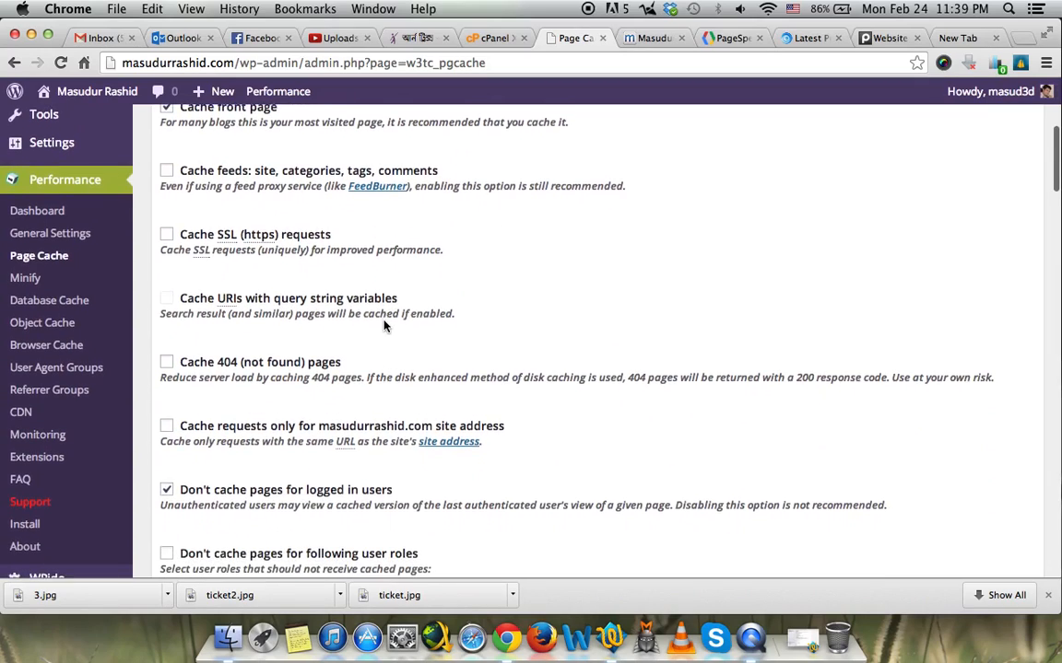
scroll(386, 324, up, 4)
click(208, 238)
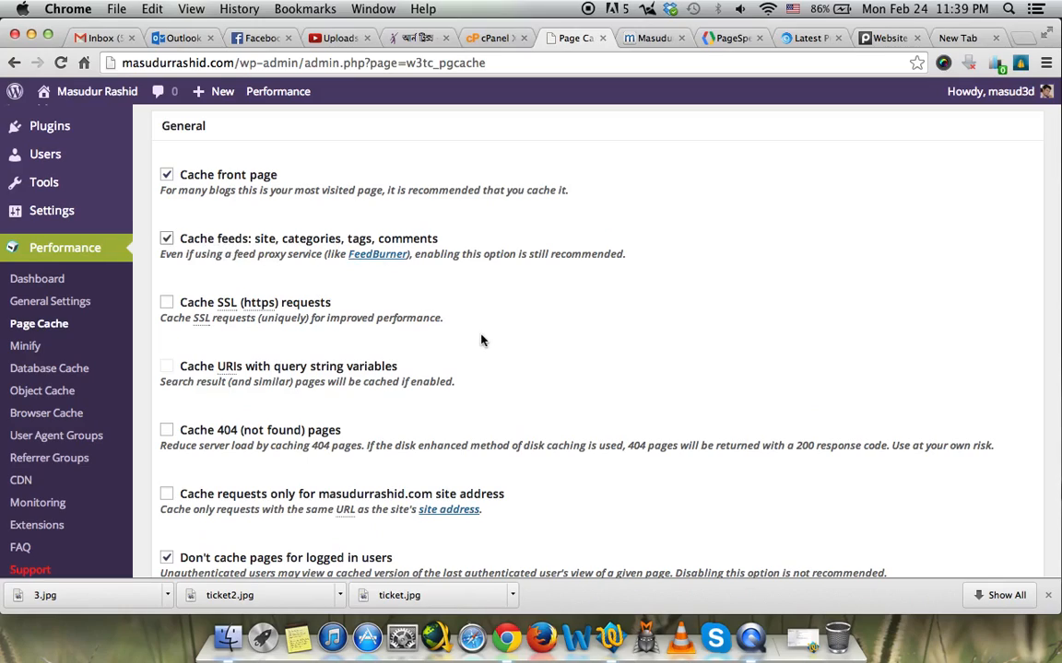
Look through the general page cache options and enable caching requests only for the site's own address.
scroll(236, 342, down, 3)
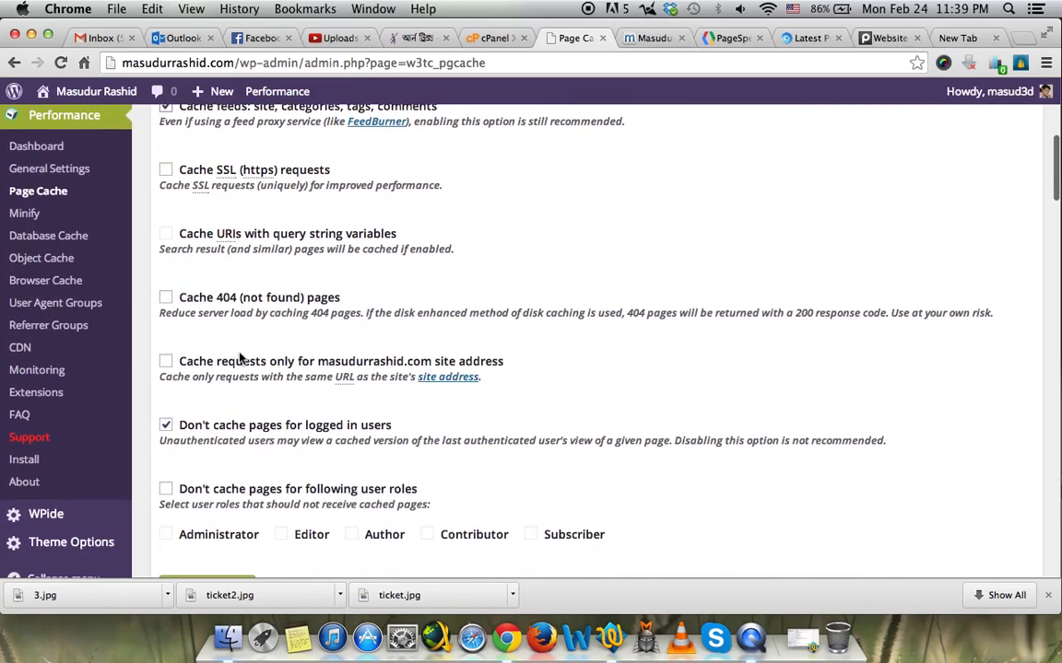
scroll(238, 357, up, 1)
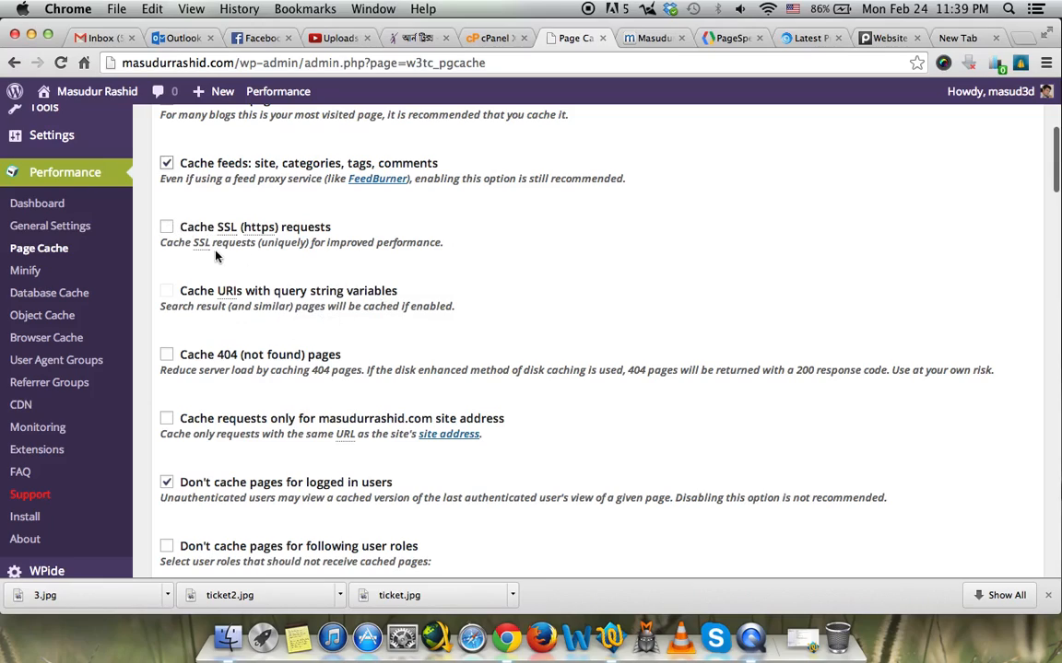
scroll(283, 235, down, 1)
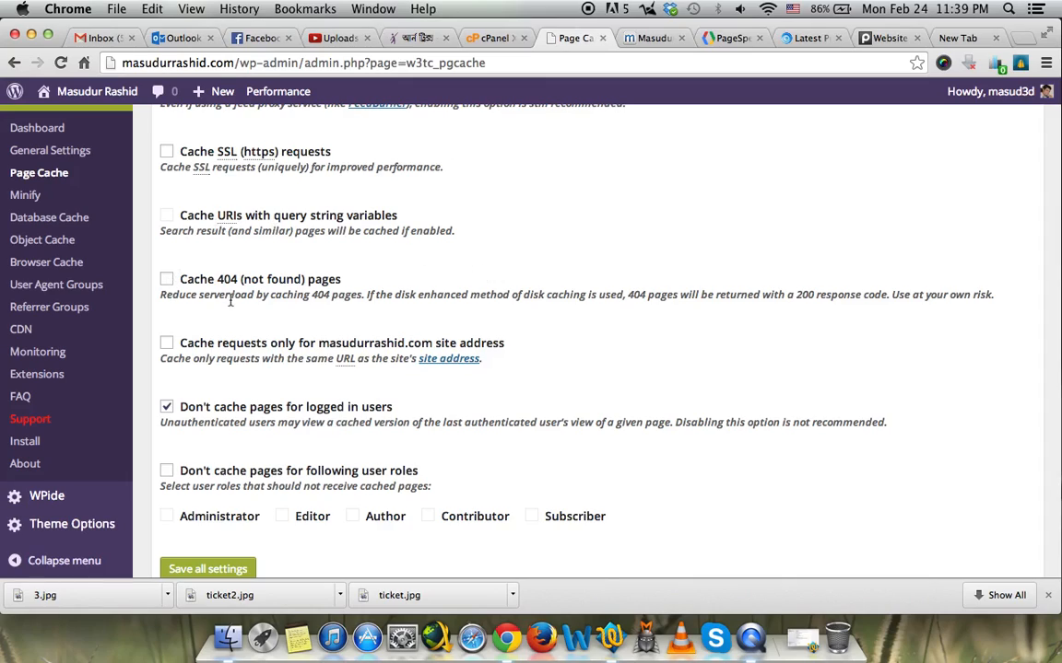
click(169, 345)
scroll(247, 295, down, 8)
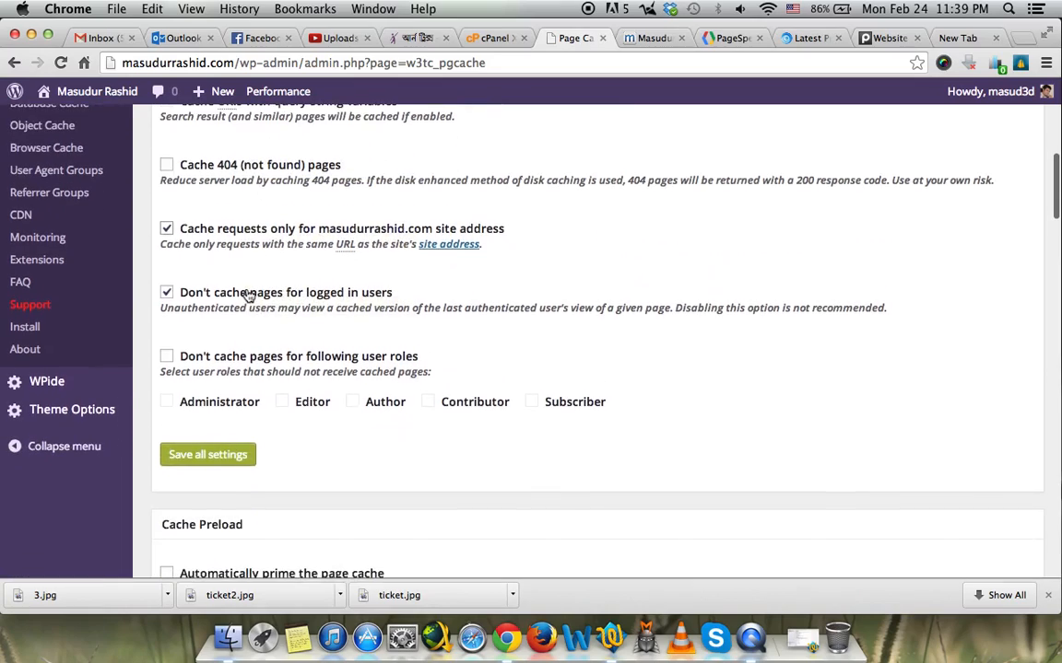
Enable automatic priming of the page cache with an update interval of 907 seconds and 7 pages per interval.
scroll(247, 295, down, 3)
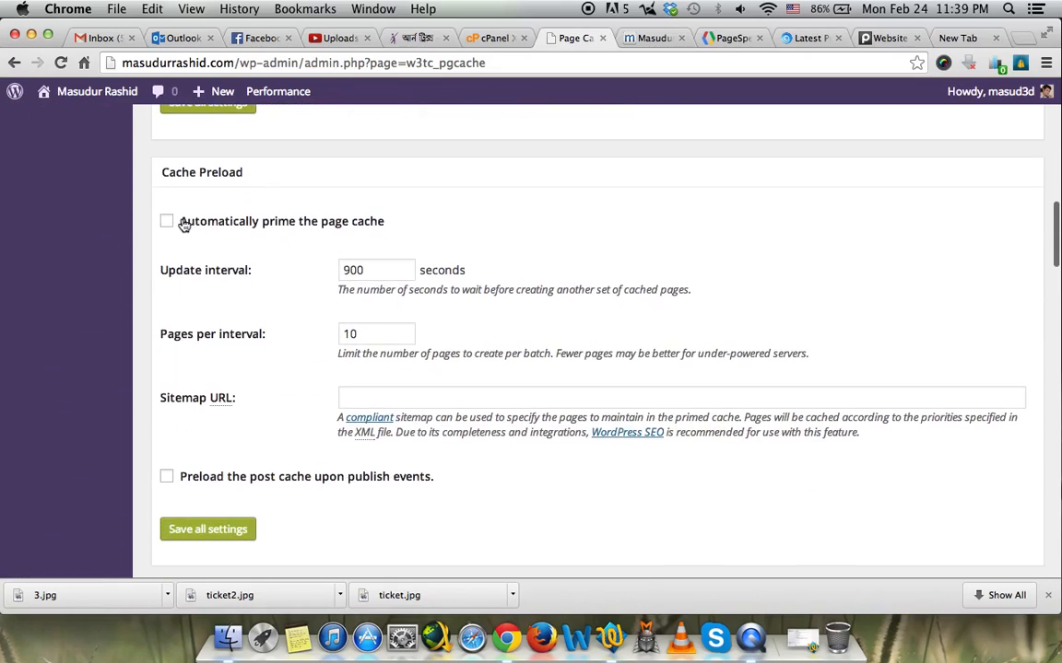
click(404, 270)
key(BackSpace)
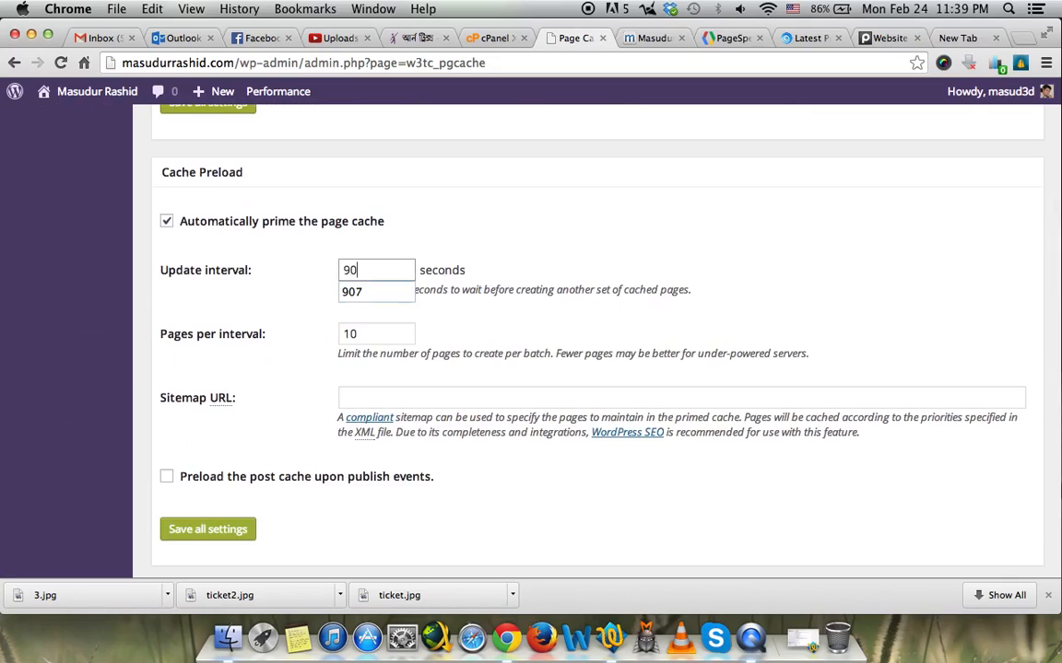
click(379, 297)
double_click(373, 335)
key(BackSpace)
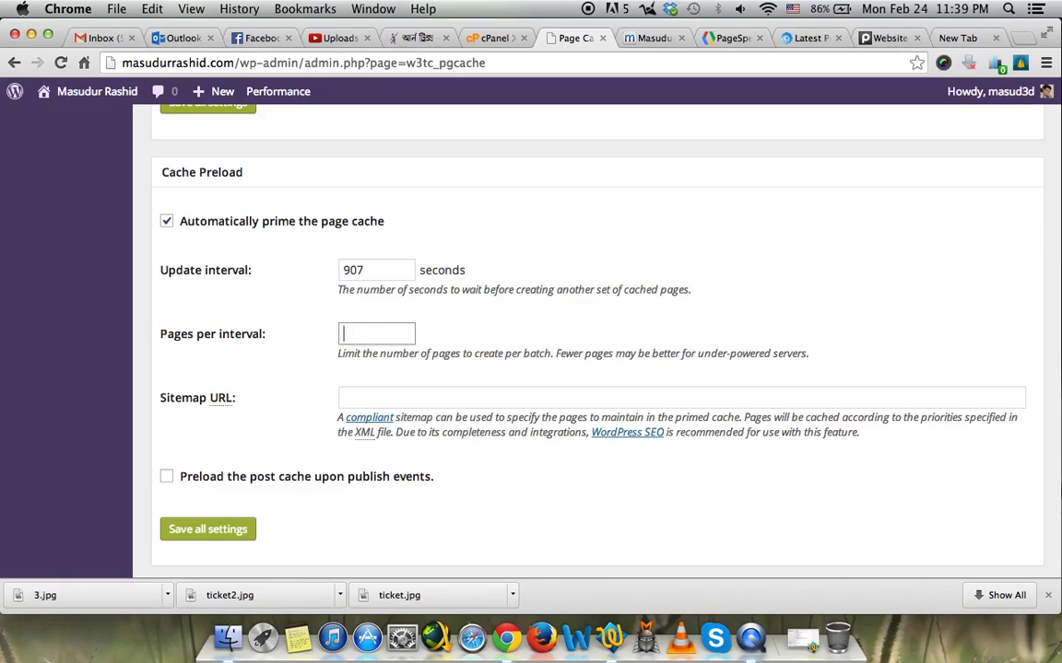
click(360, 353)
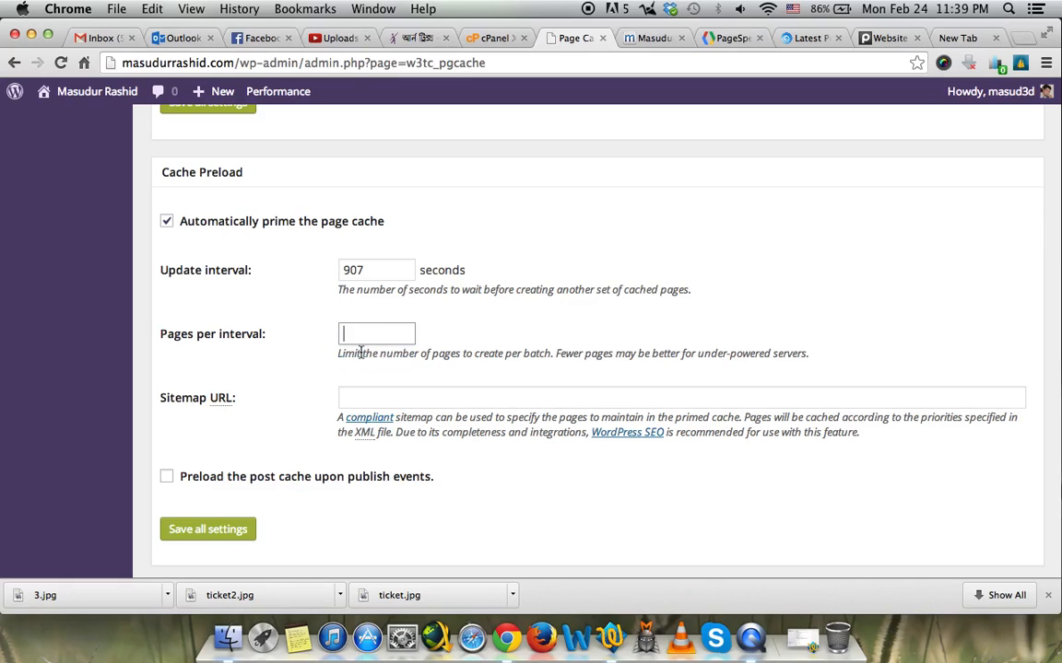
click(284, 372)
scroll(285, 372, down, 5)
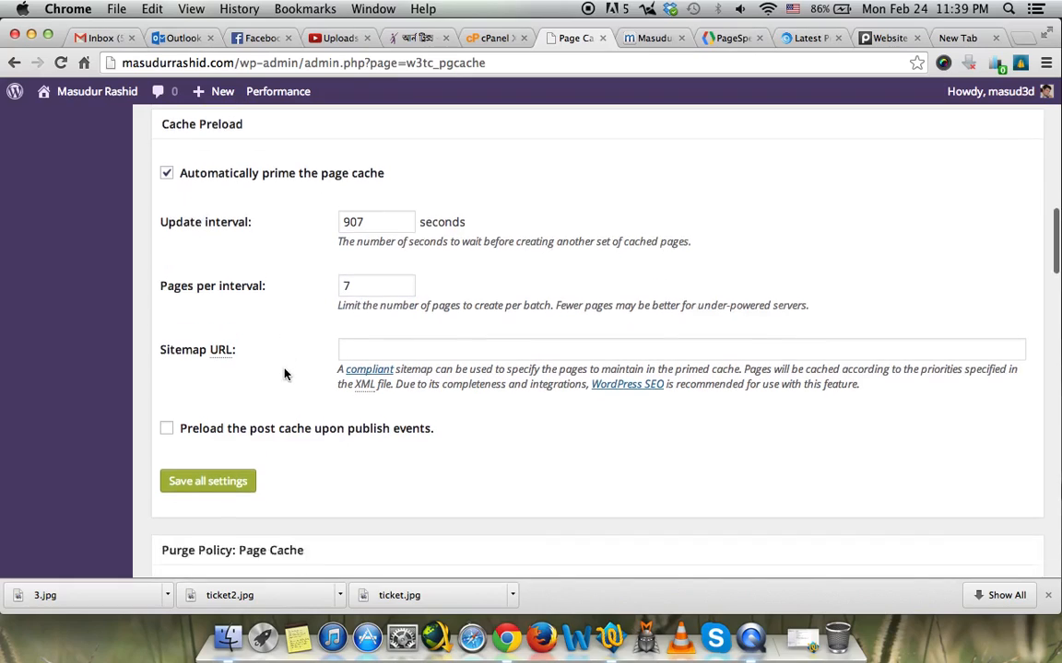
click(374, 297)
scroll(263, 339, up, 5)
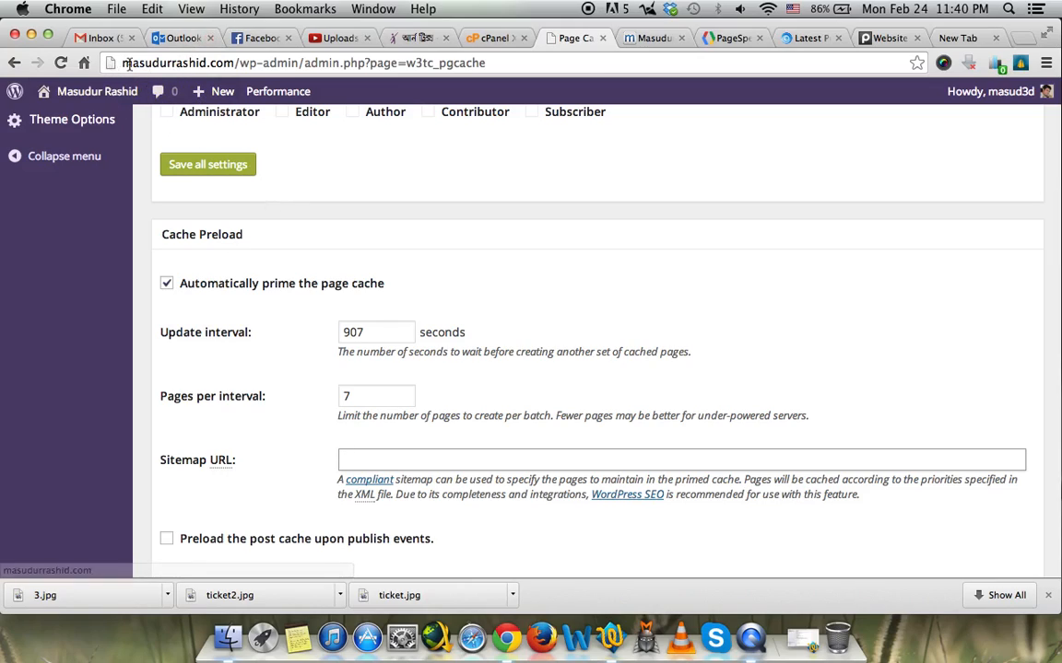
drag(122, 63, 236, 63)
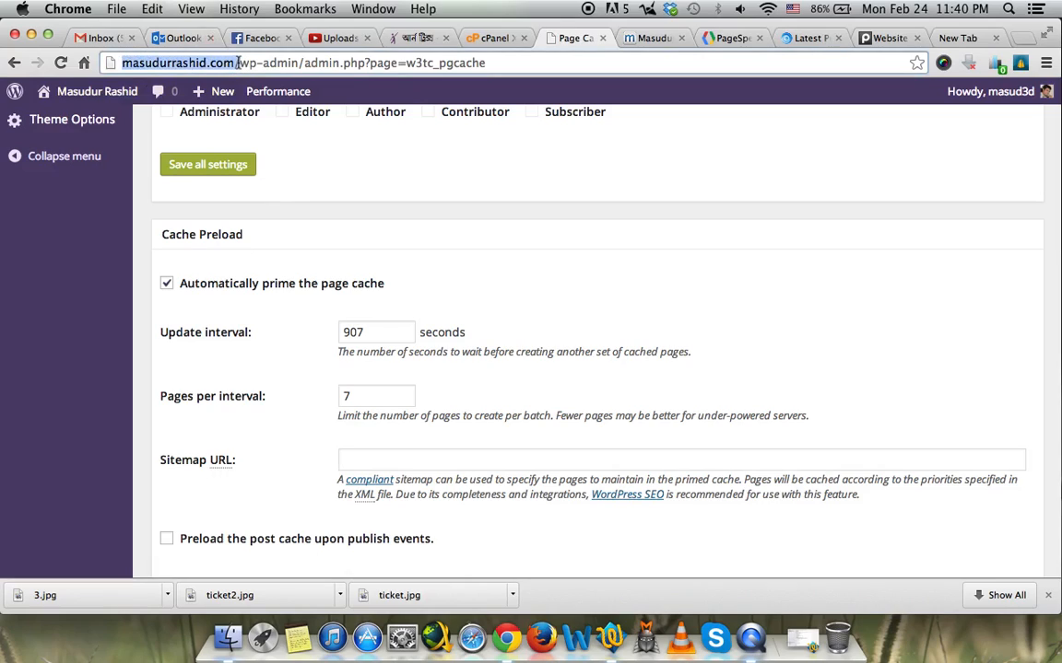
click(401, 460)
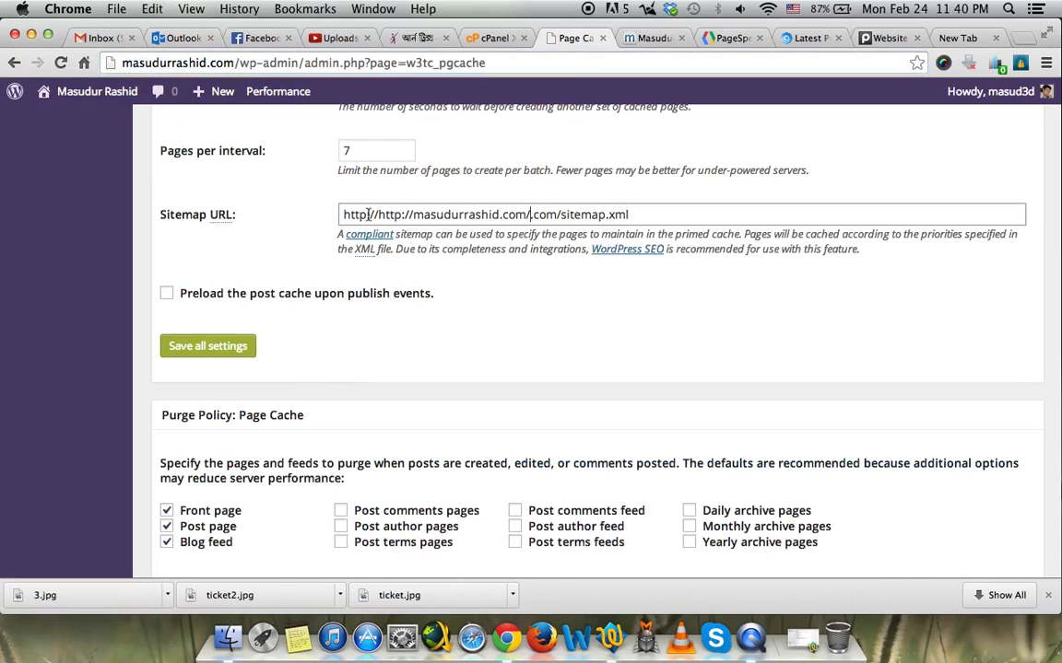
click(375, 214)
drag(379, 214, 311, 209)
key(BackSpace)
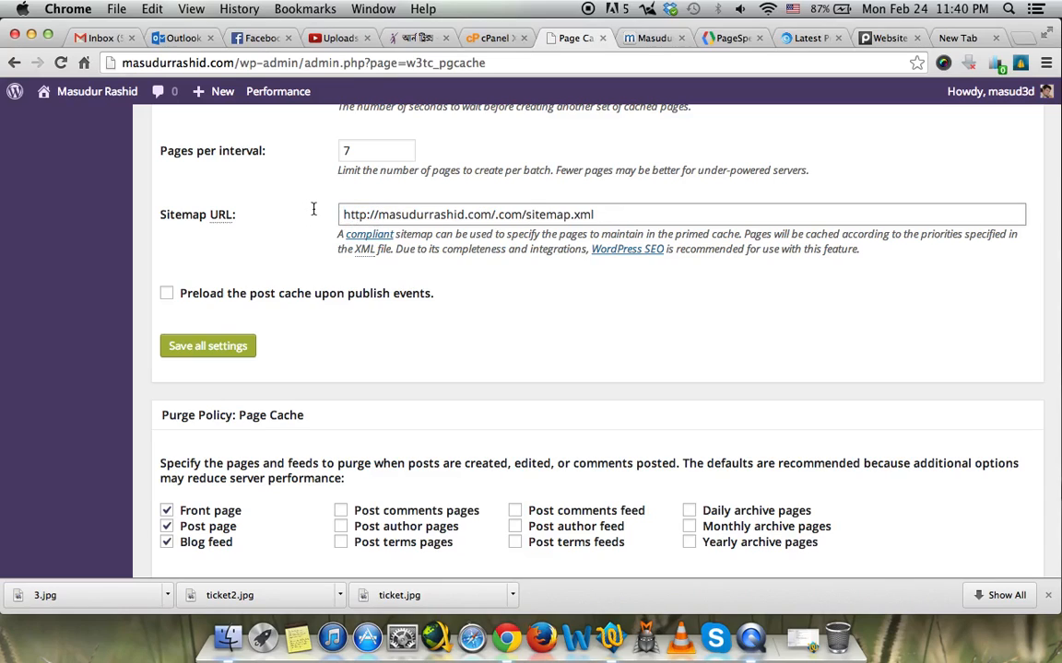
Review the page cache purge policy and advanced options and save all settings.
scroll(265, 261, down, 3)
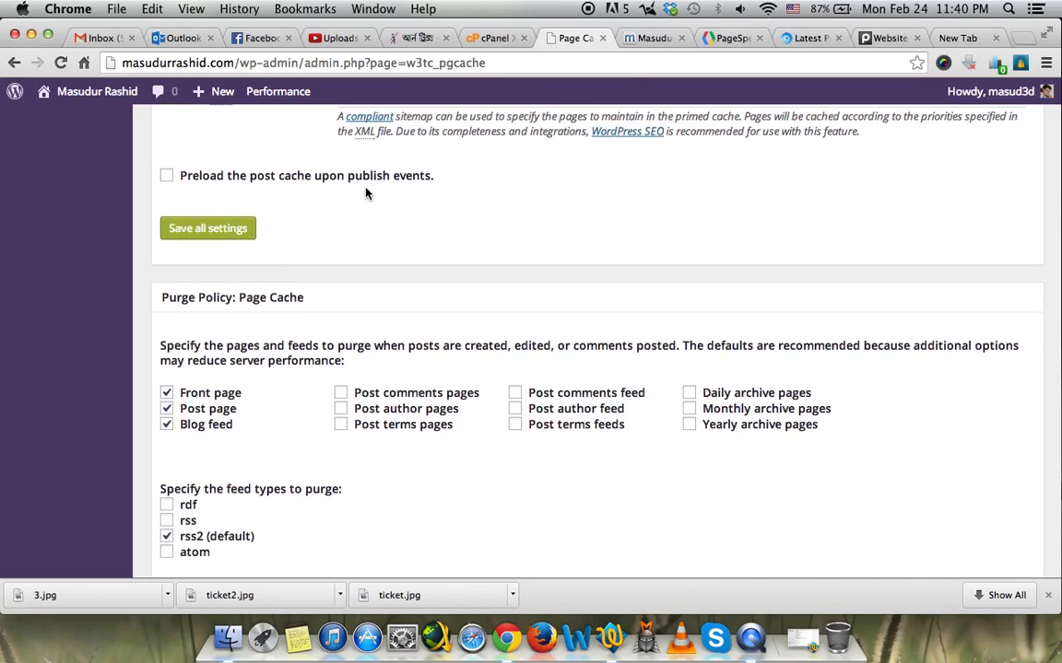
scroll(360, 221, up, 2)
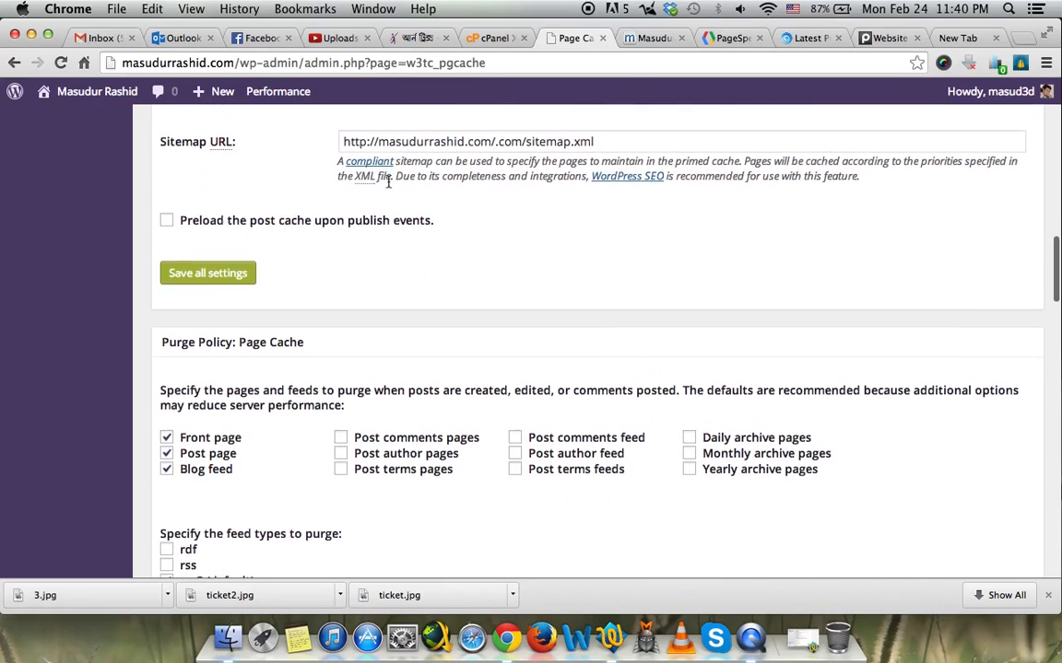
scroll(390, 188, down, 2)
scroll(391, 188, down, 15)
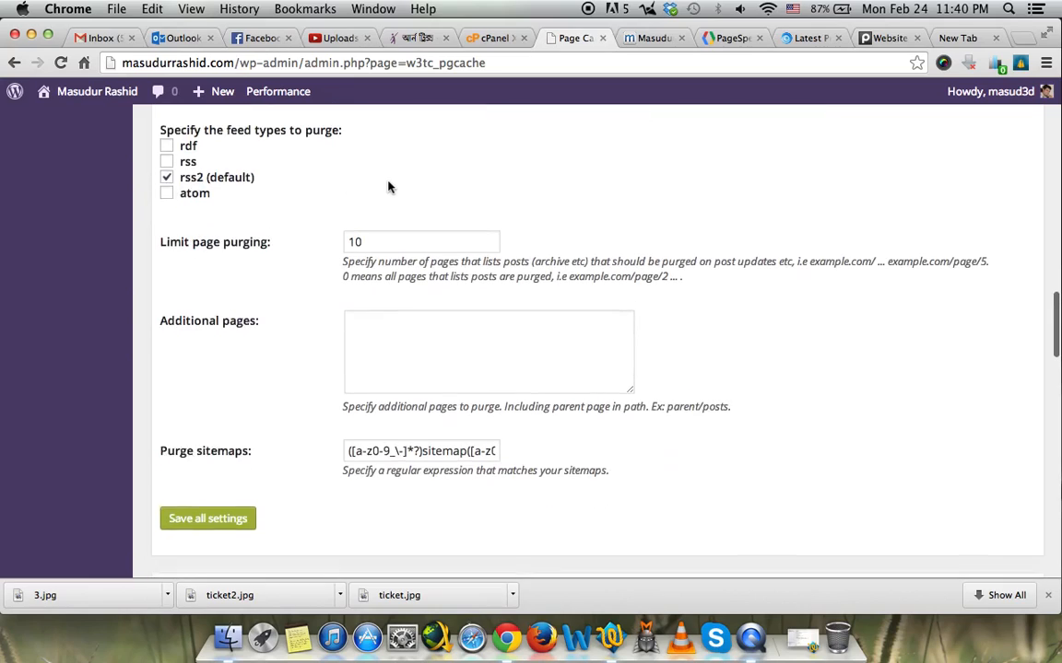
scroll(388, 187, down, 8)
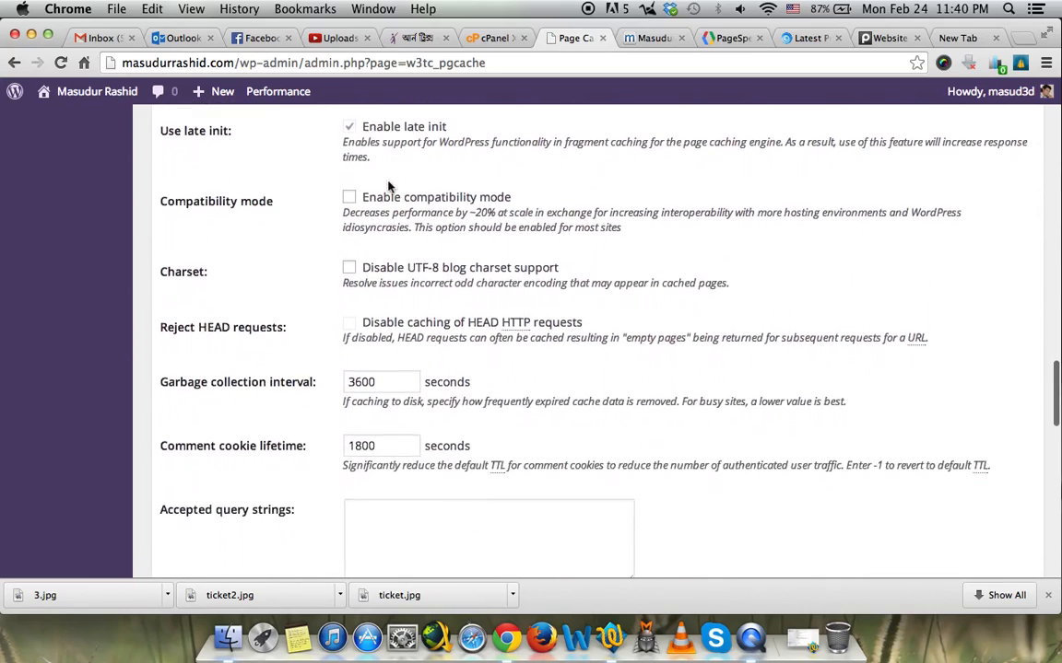
click(378, 152)
scroll(233, 313, down, 20)
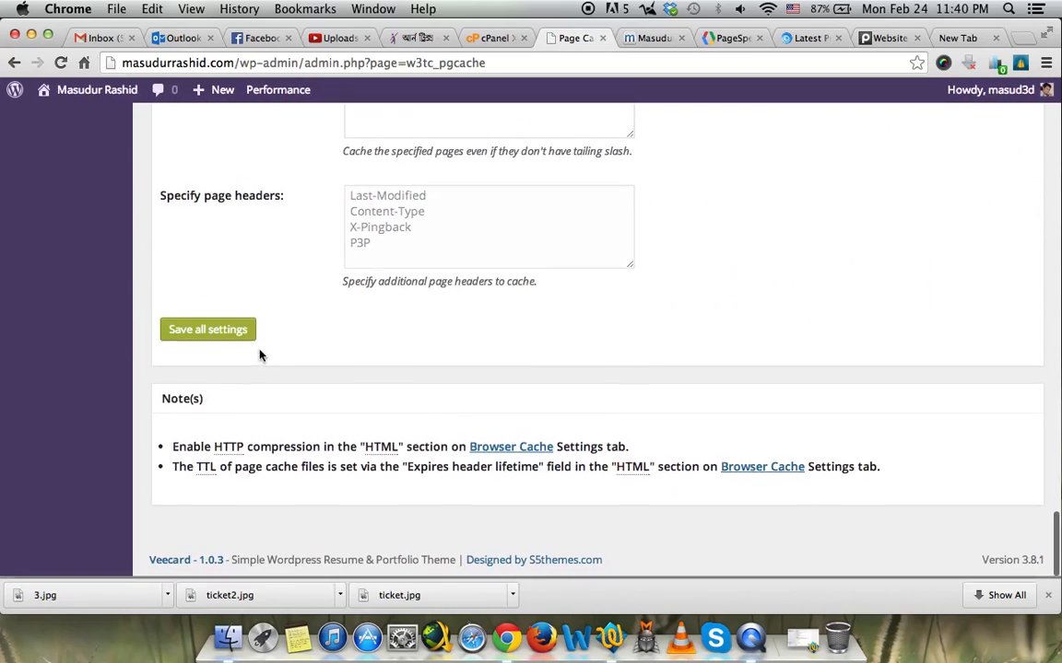
click(209, 332)
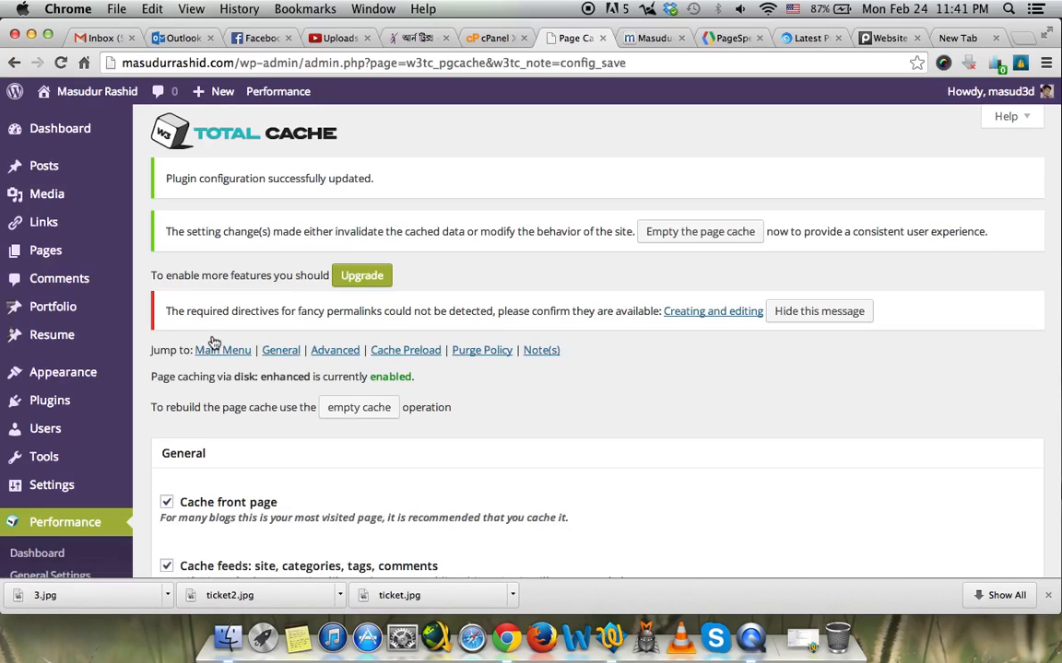
Open the Minify settings and review the general options for URL rewriting, logged-in users and error notification.
scroll(213, 343, down, 7)
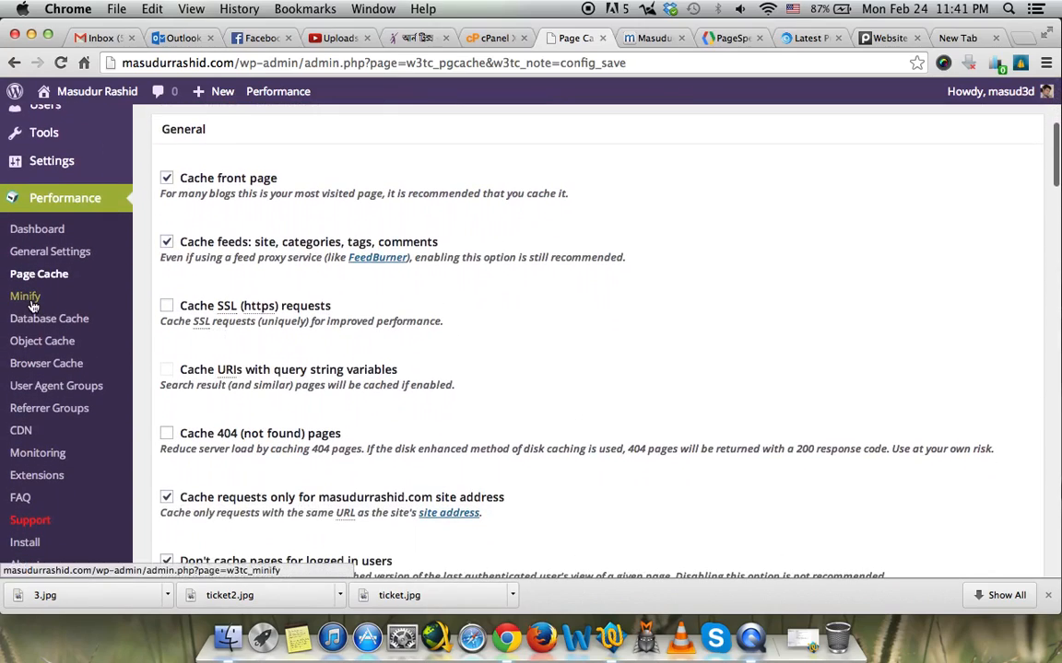
click(32, 304)
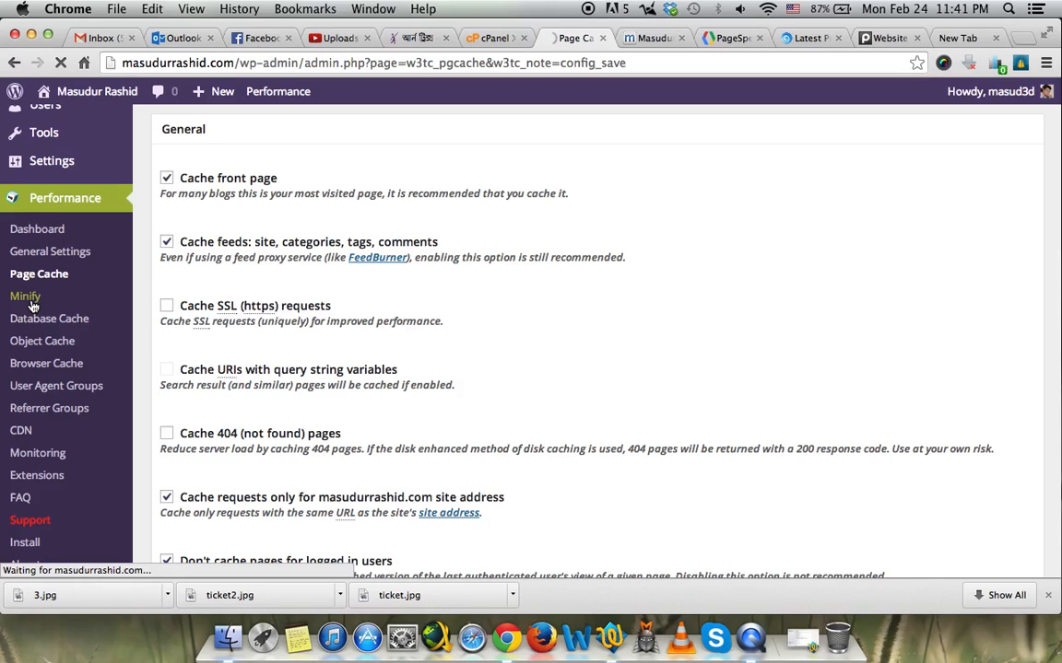
scroll(189, 339, down, 5)
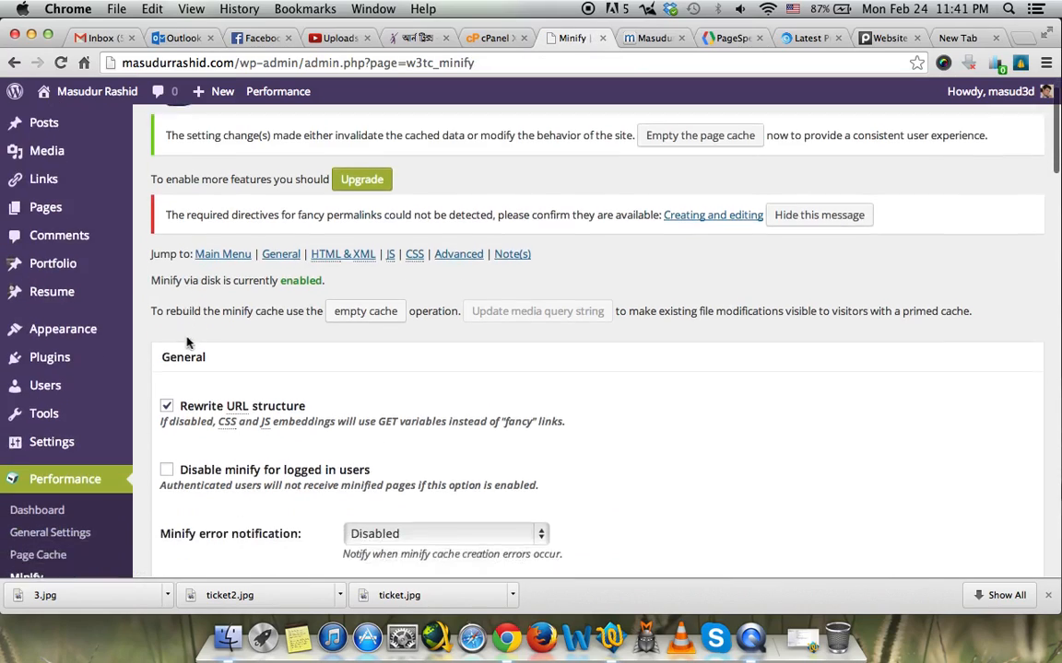
scroll(186, 343, down, 2)
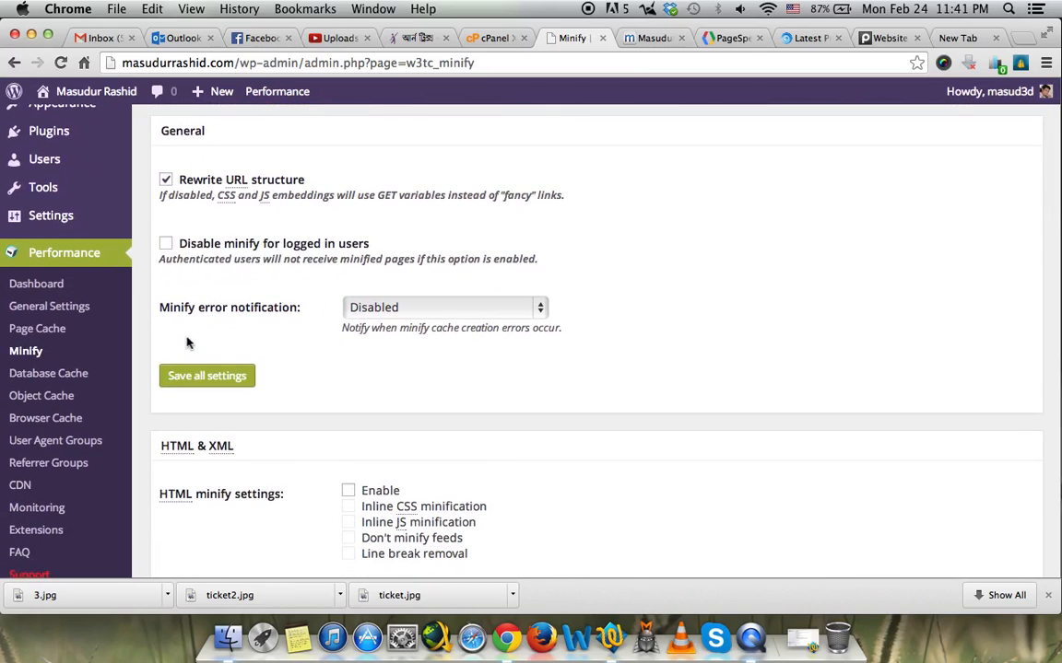
scroll(186, 343, down, 2)
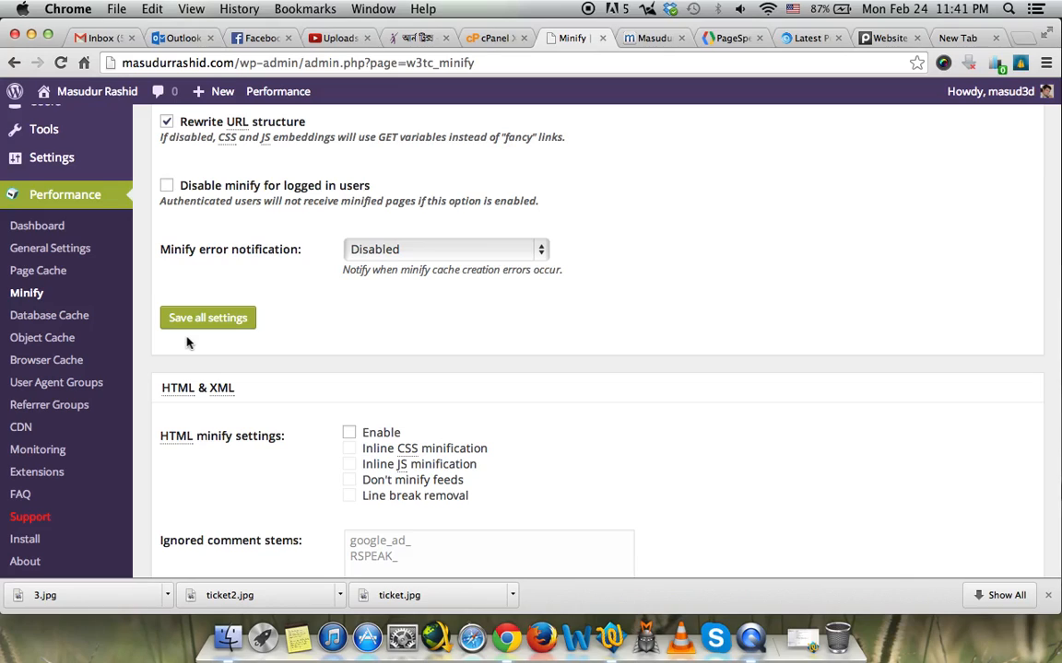
scroll(186, 342, up, 3)
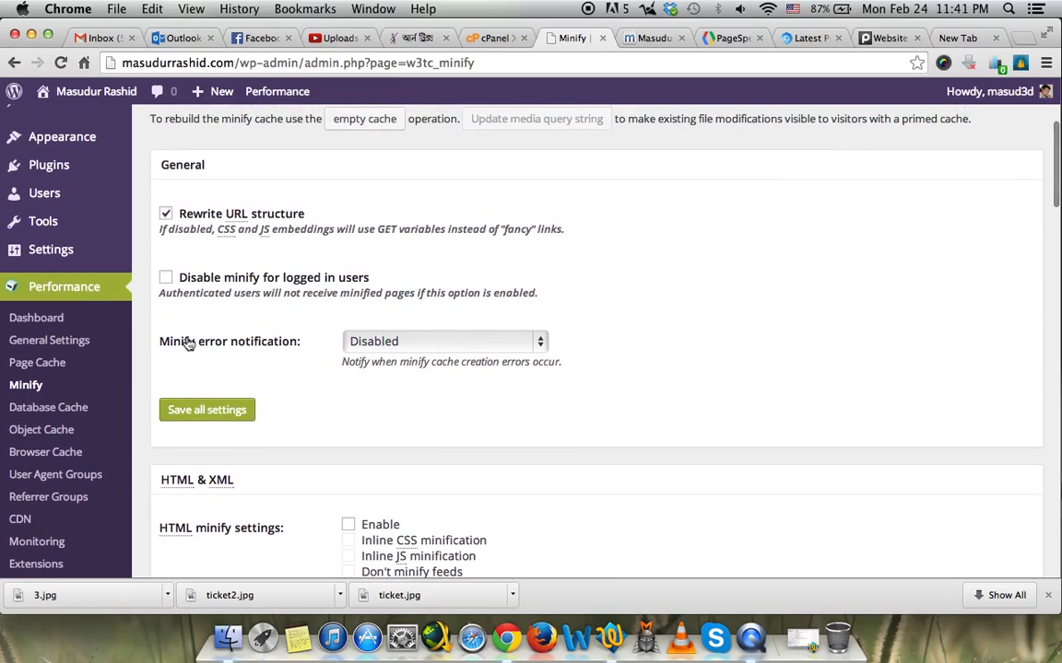
Enable HTML minification with inline CSS minification and line break removal.
scroll(187, 343, down, 6)
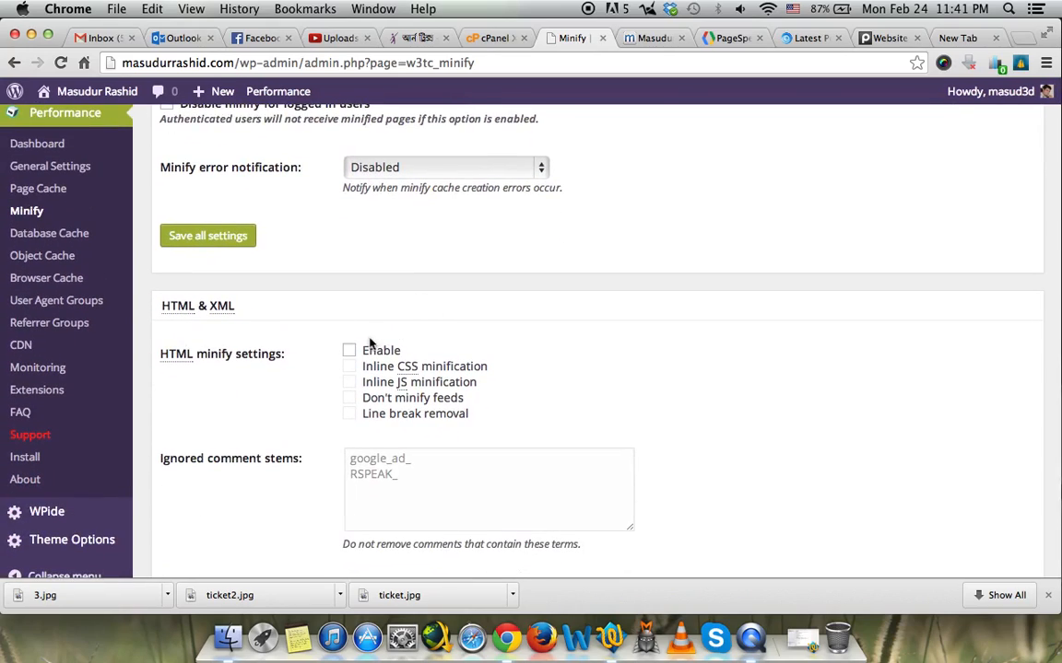
click(349, 351)
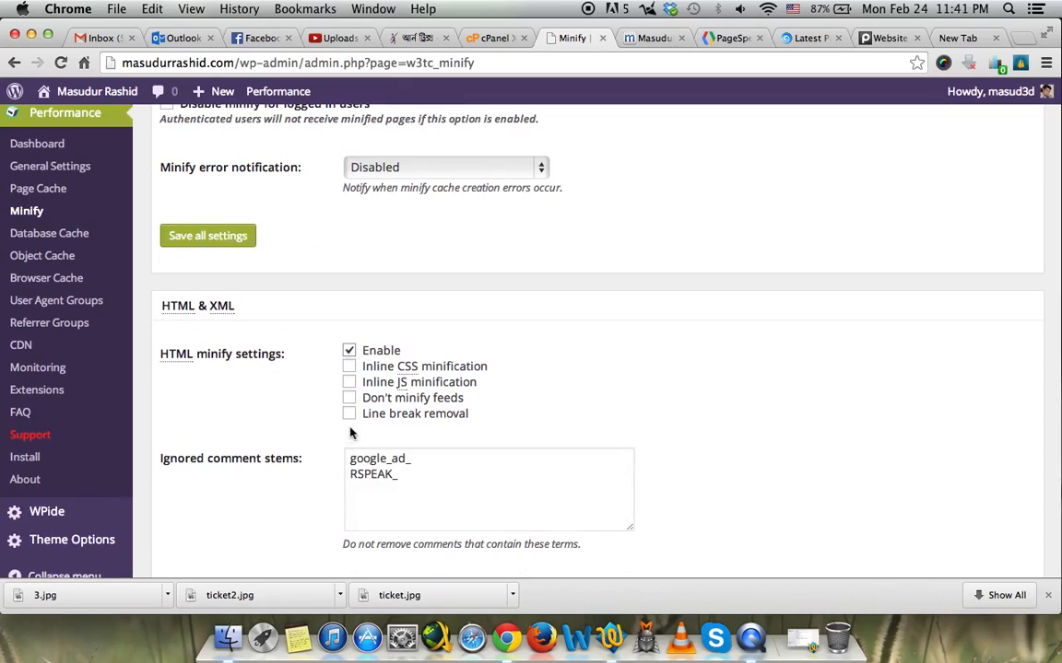
click(350, 365)
click(349, 415)
Enable preserved comment removal and line break removal for JS minification.
scroll(297, 411, down, 5)
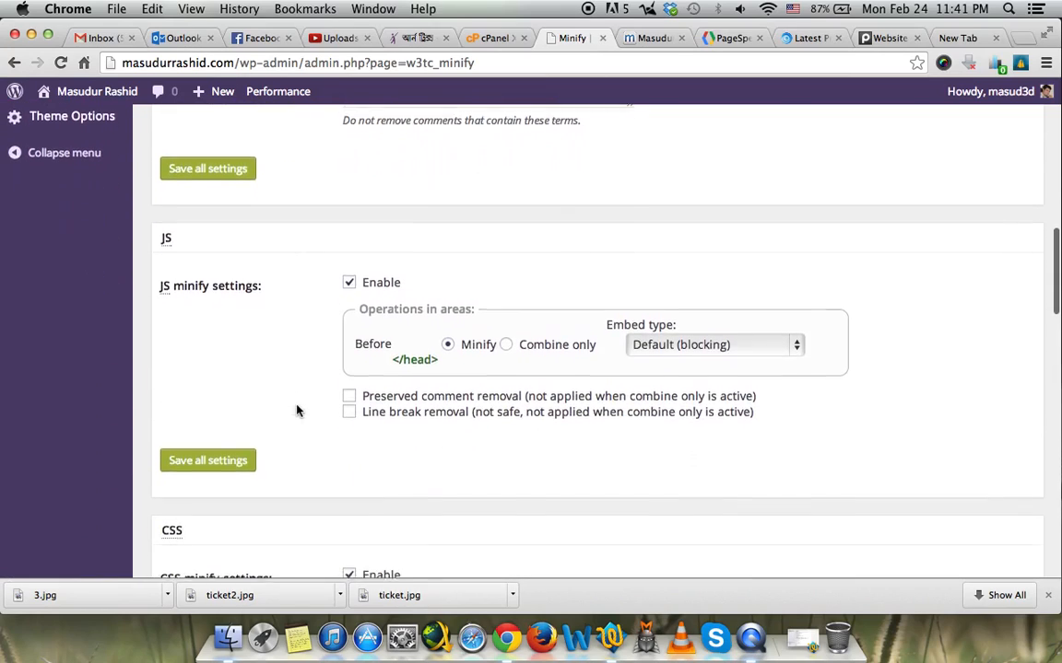
click(349, 403)
scroll(295, 376, down, 1)
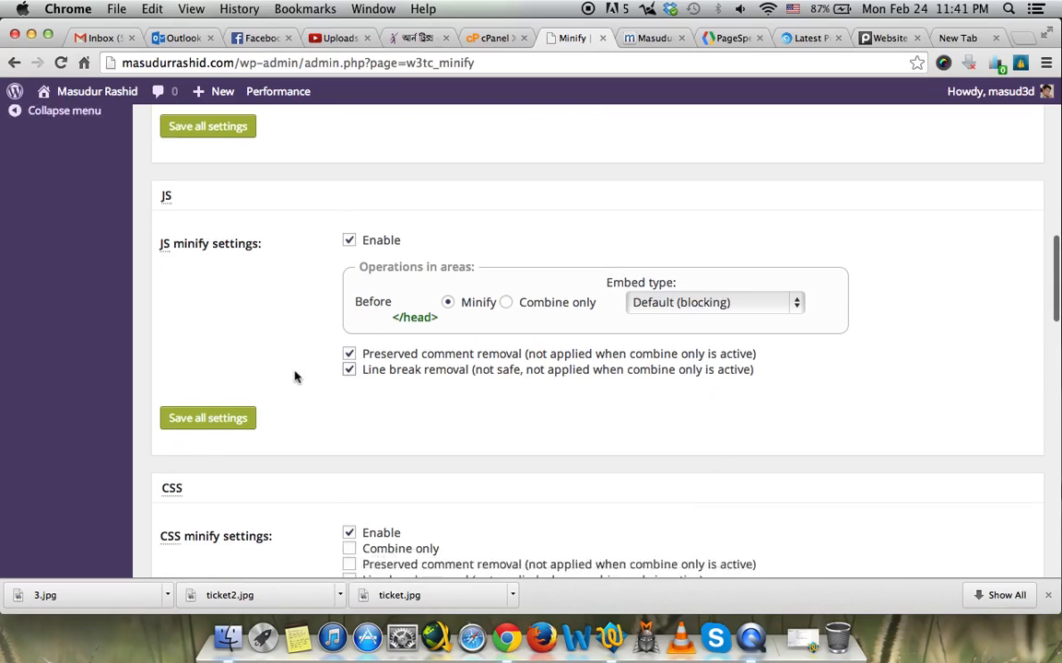
Review the CSS and Advanced minify settings, including the update and garbage collection intervals, down to the notes.
scroll(295, 376, down, 3)
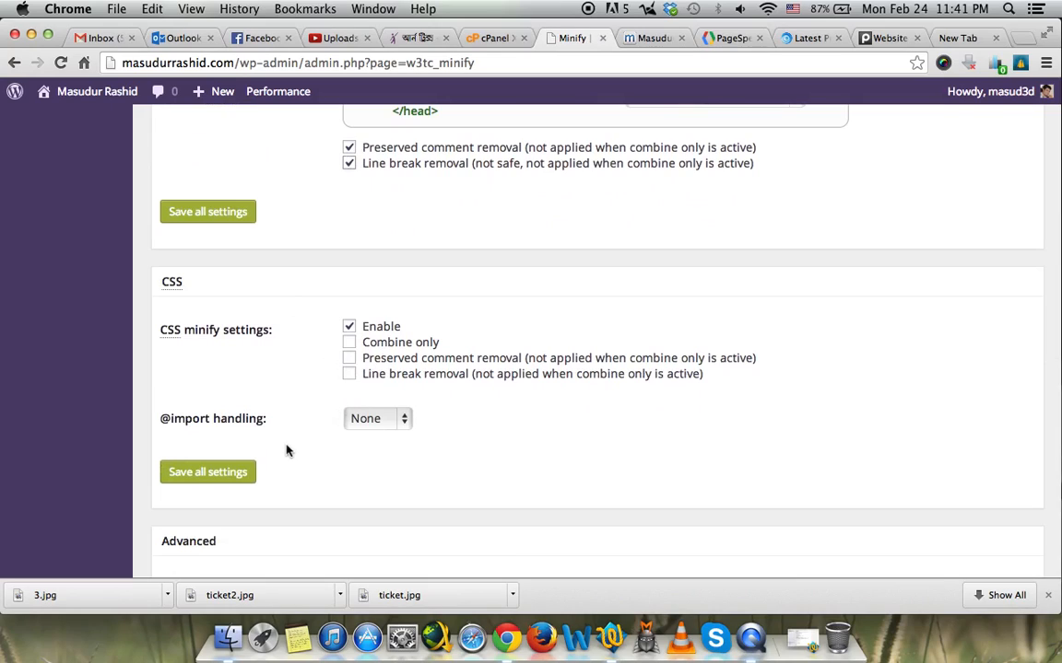
scroll(283, 452, down, 2)
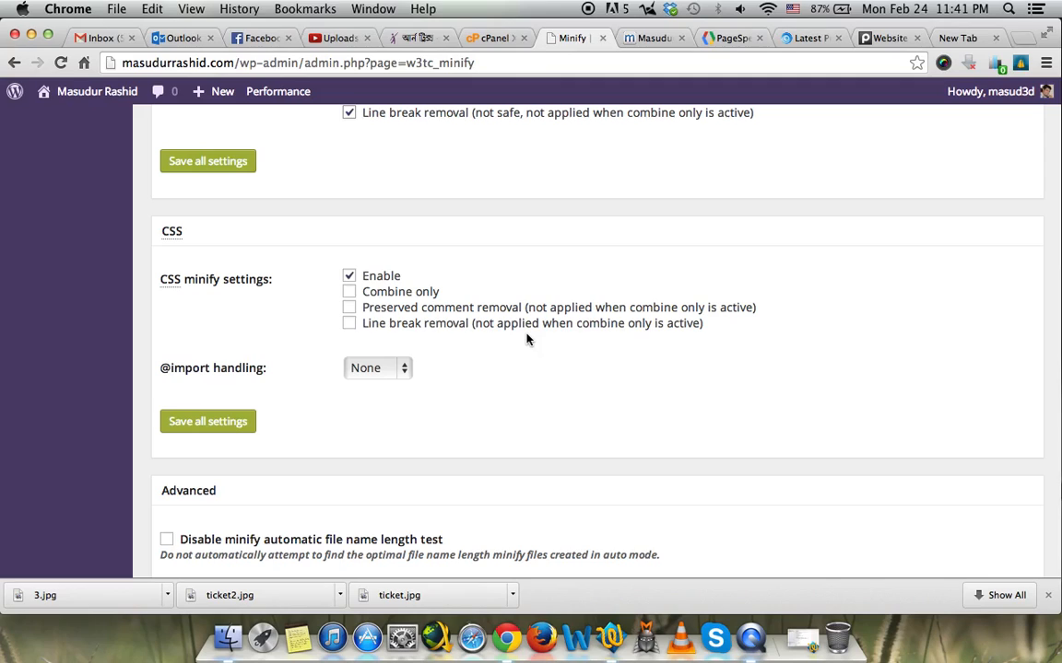
scroll(526, 339, down, 10)
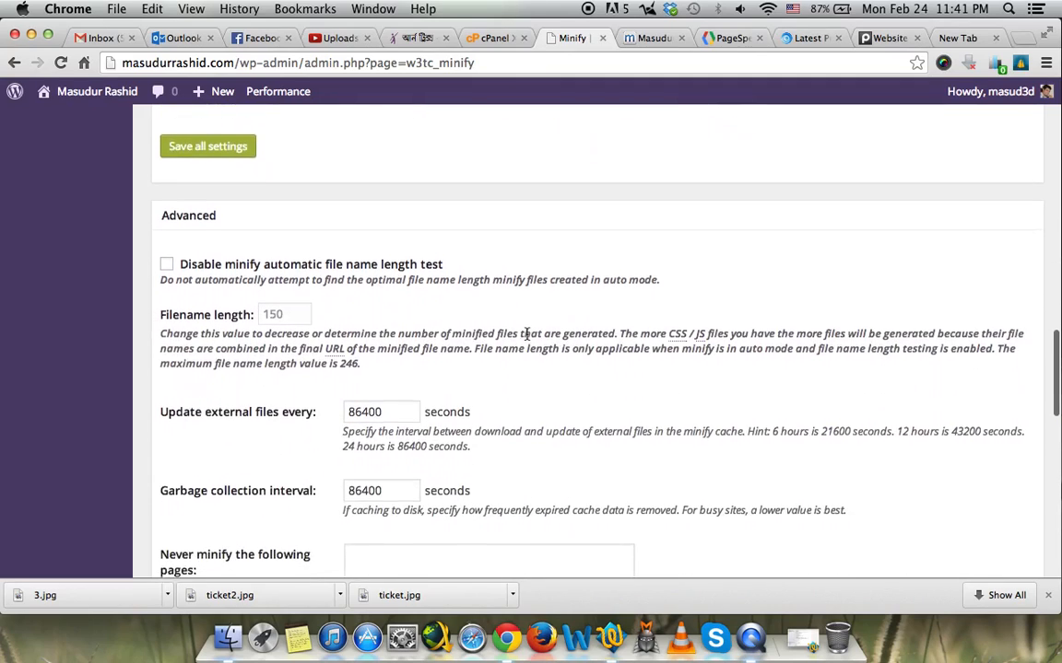
scroll(526, 339, down, 4)
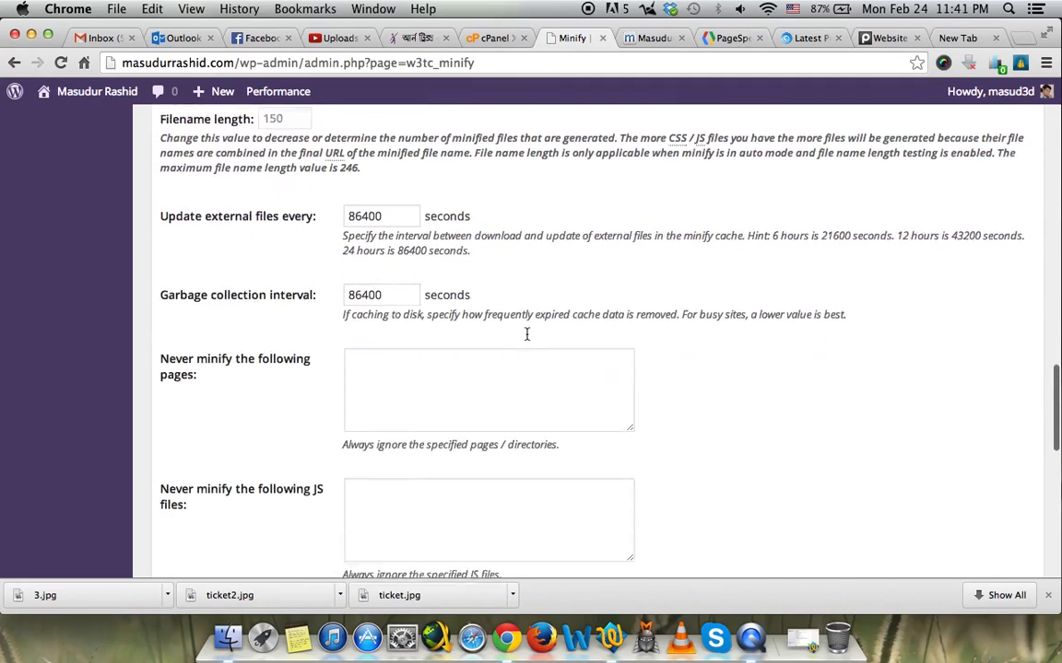
scroll(527, 340, up, 4)
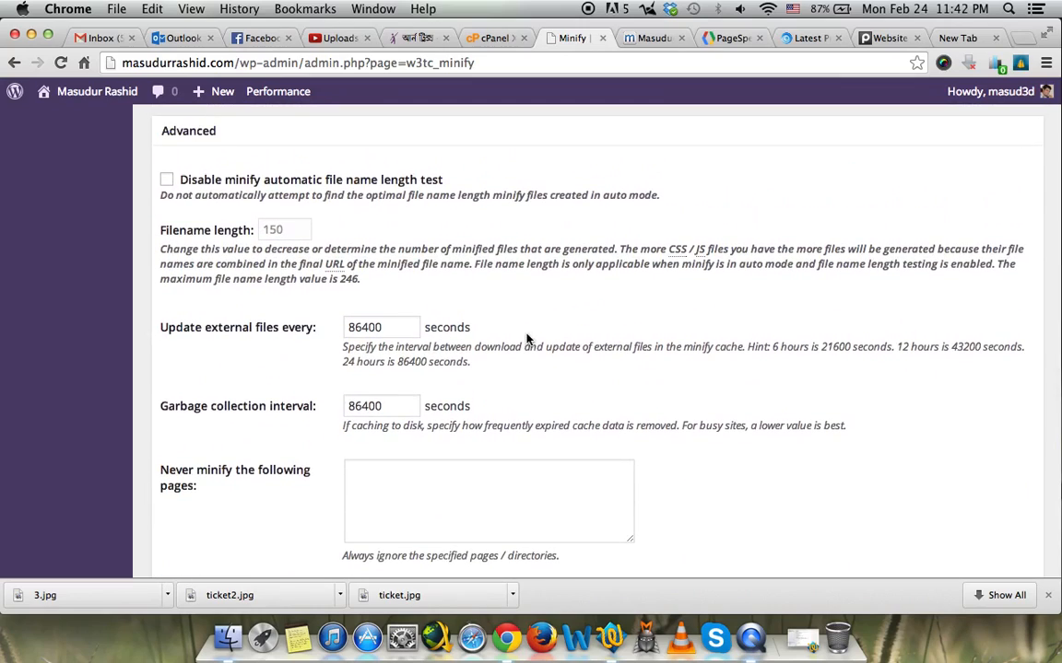
scroll(527, 339, down, 12)
scroll(526, 337, down, 11)
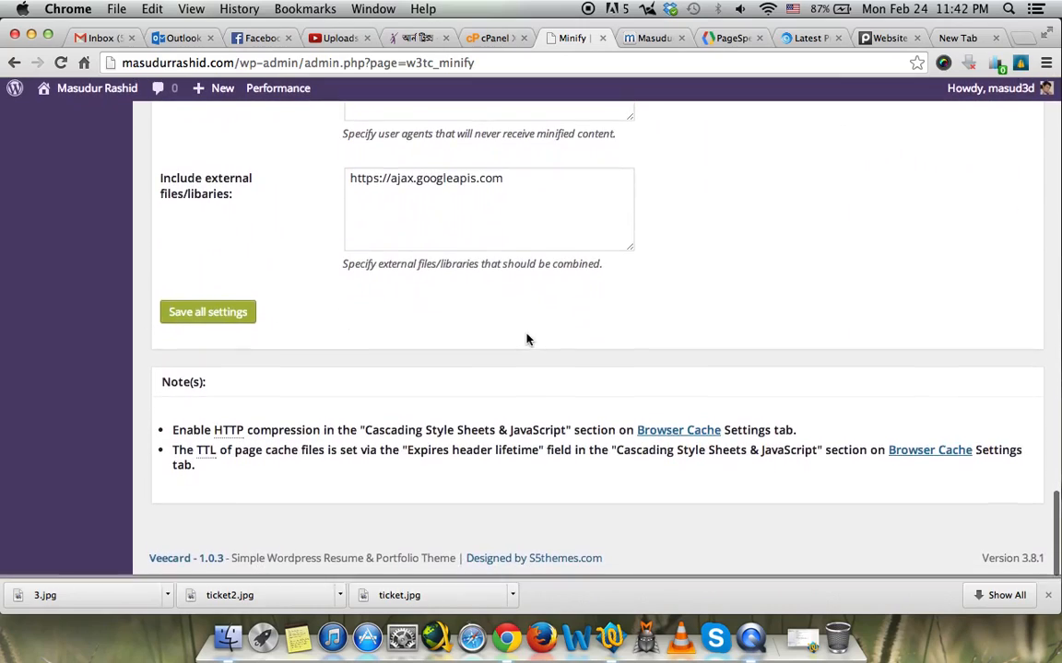
Save all the Minify settings.
click(213, 328)
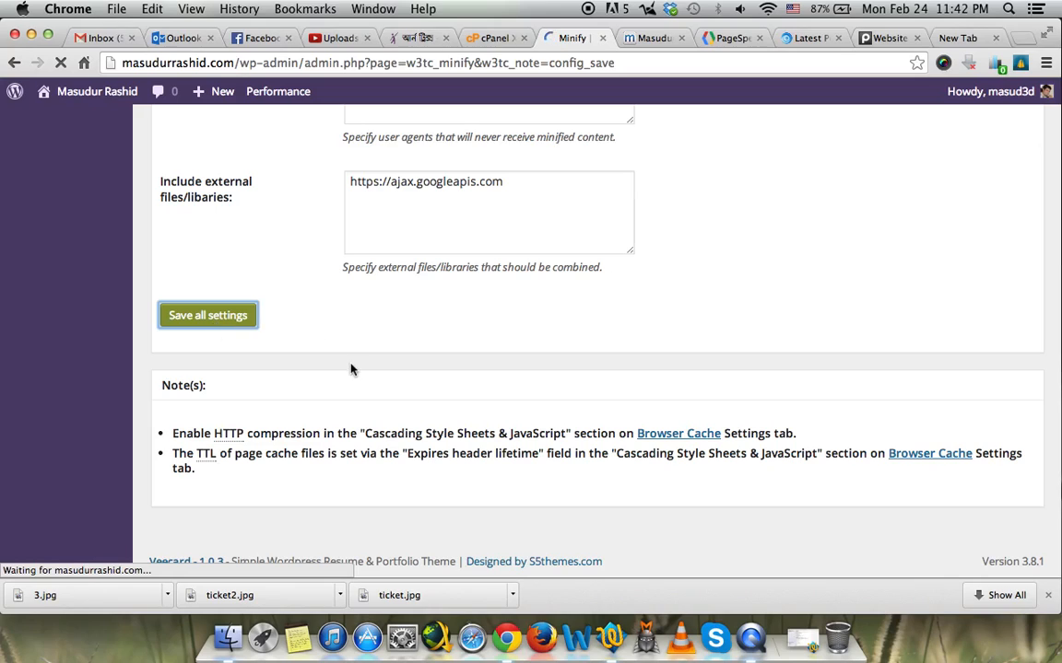
scroll(350, 369, down, 5)
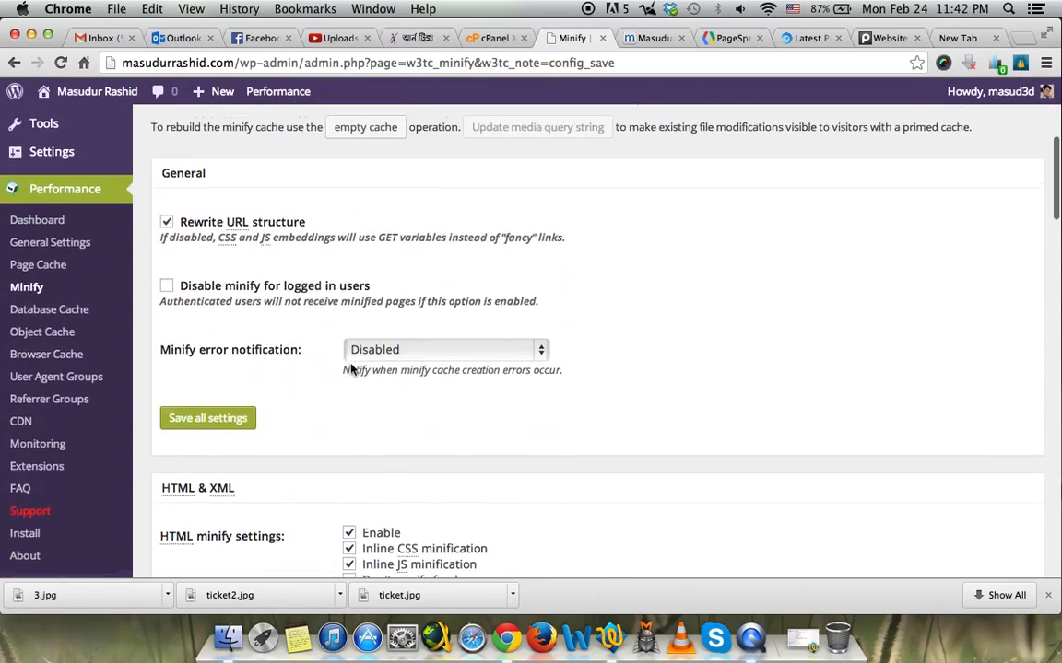
Open the Database Cache settings and review the General and Advanced options, including cache lifetime, garbage collection and rejected query words.
click(28, 307)
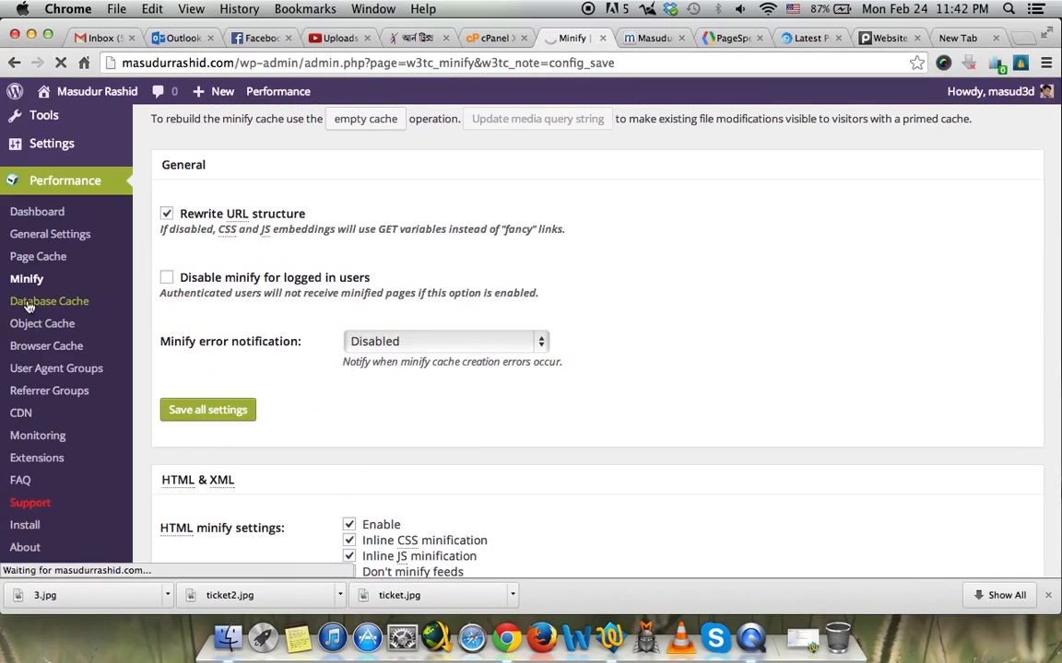
scroll(268, 223, down, 5)
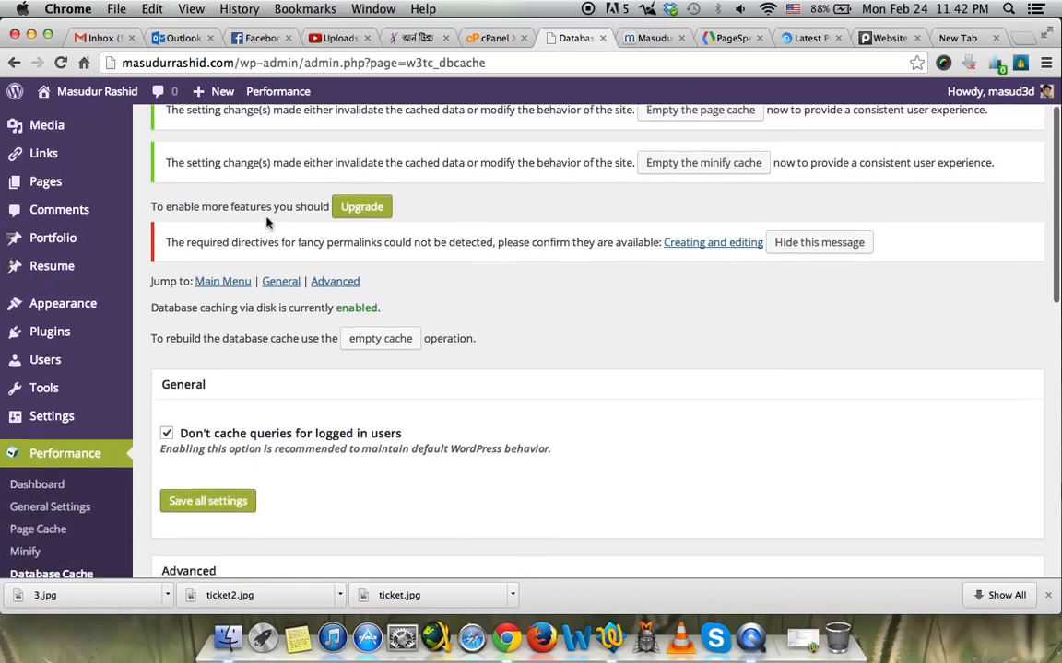
scroll(267, 223, down, 5)
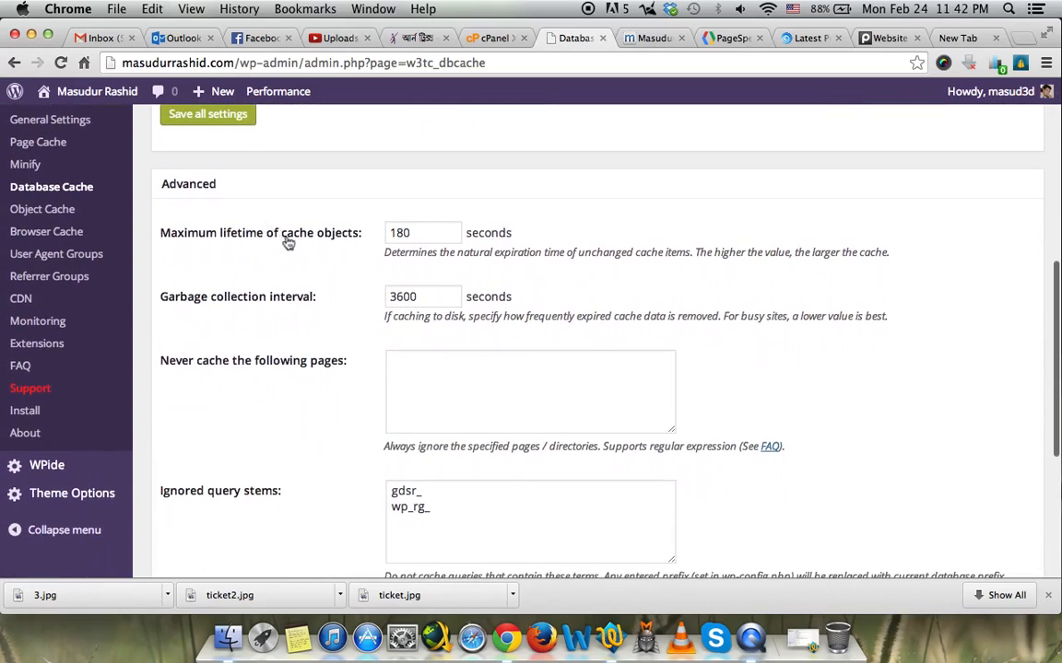
scroll(297, 327, down, 4)
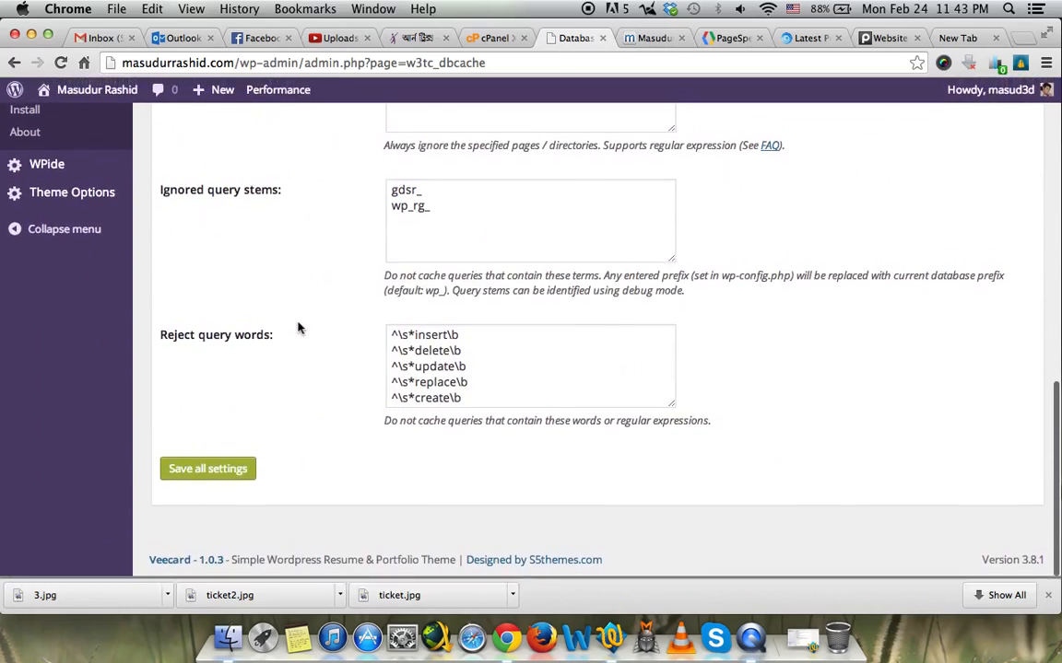
scroll(298, 327, up, 10)
scroll(297, 327, down, 3)
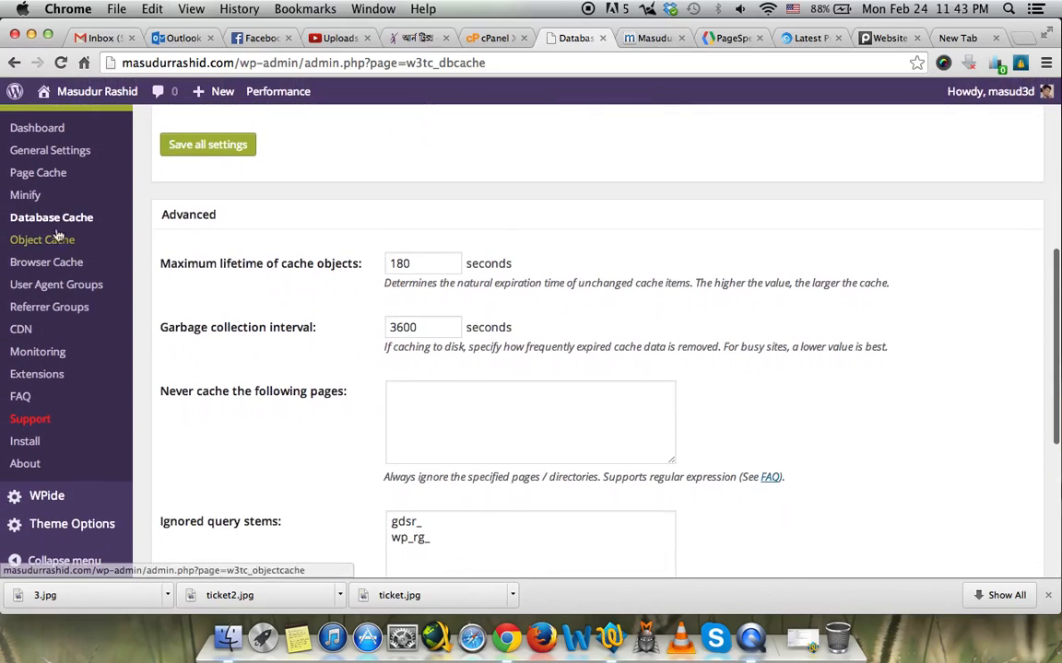
Open the Object Cache settings and review the Advanced options, from the cache object lifetime to the non-persistent groups.
click(45, 242)
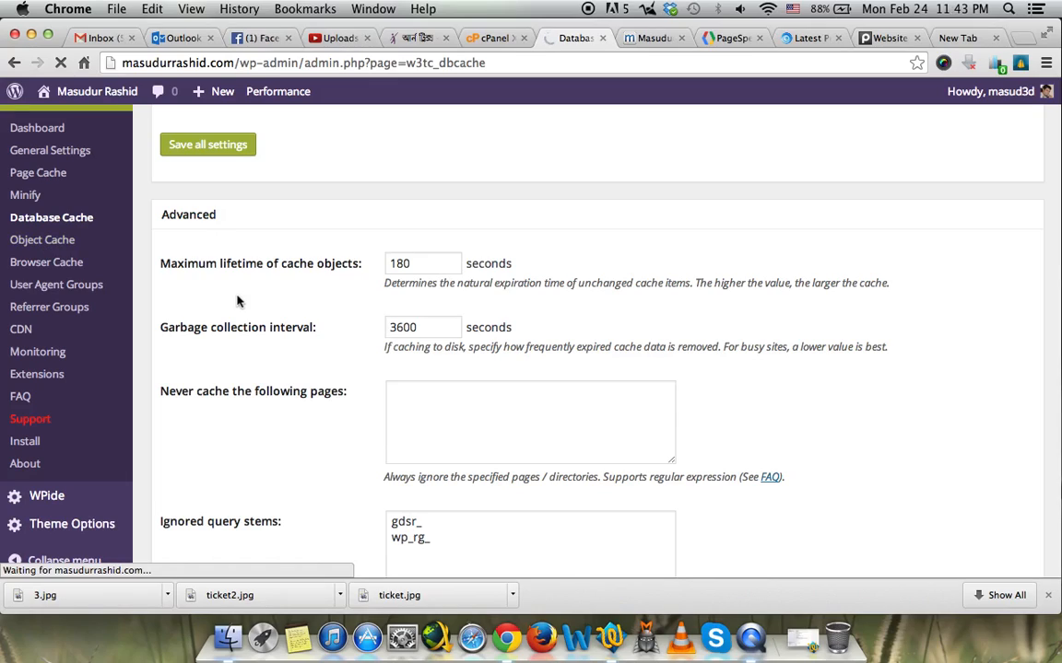
scroll(237, 301, up, 1)
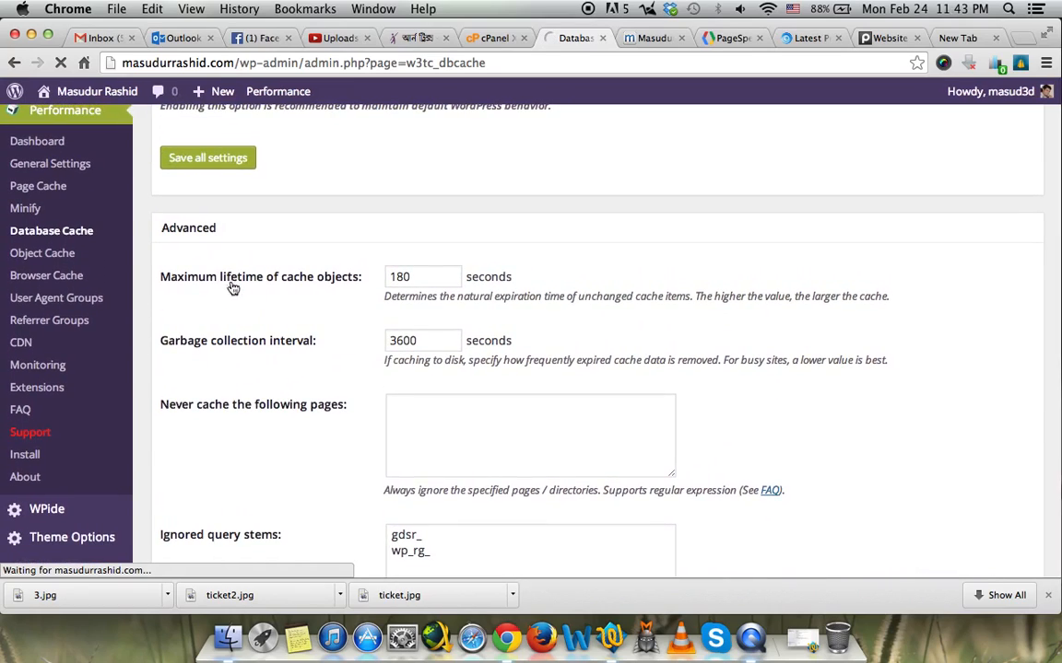
click(651, 40)
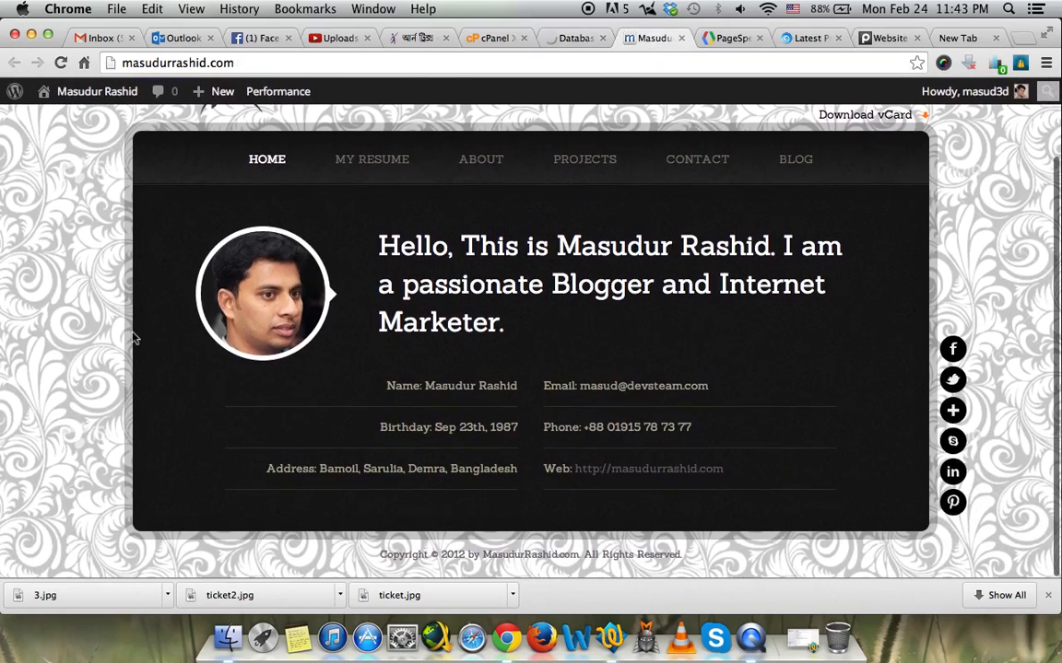
scroll(135, 339, up, 2)
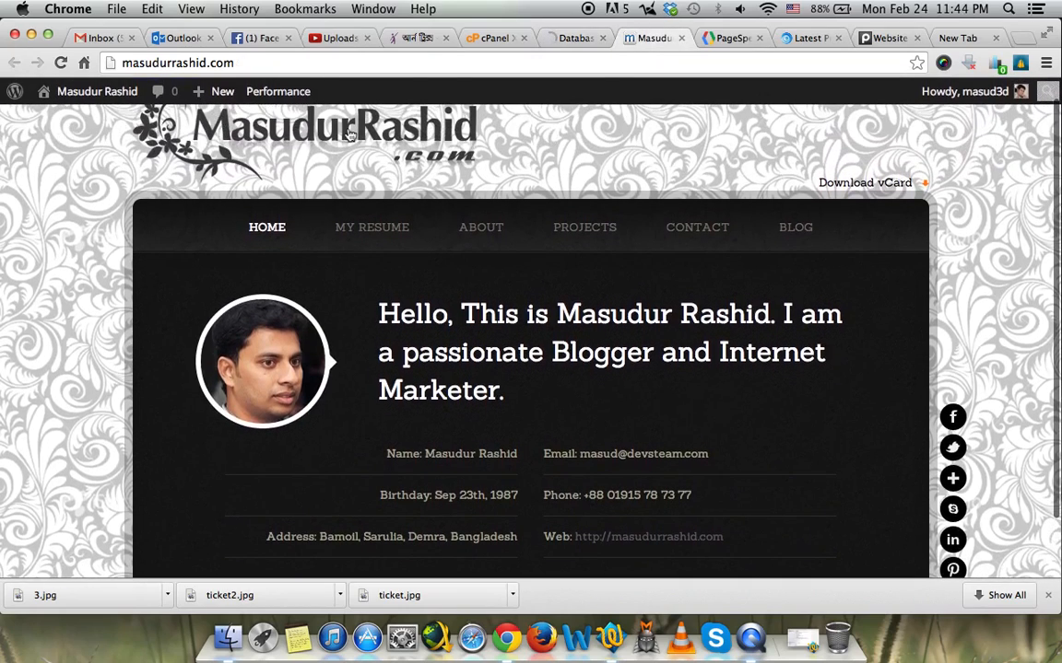
click(562, 40)
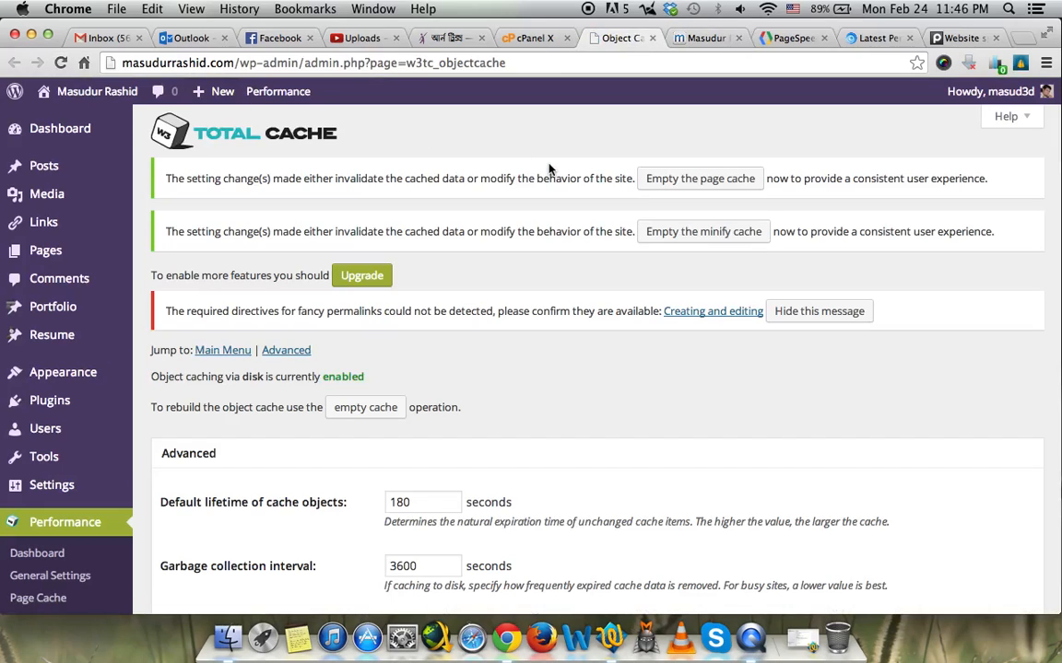
scroll(549, 169, down, 5)
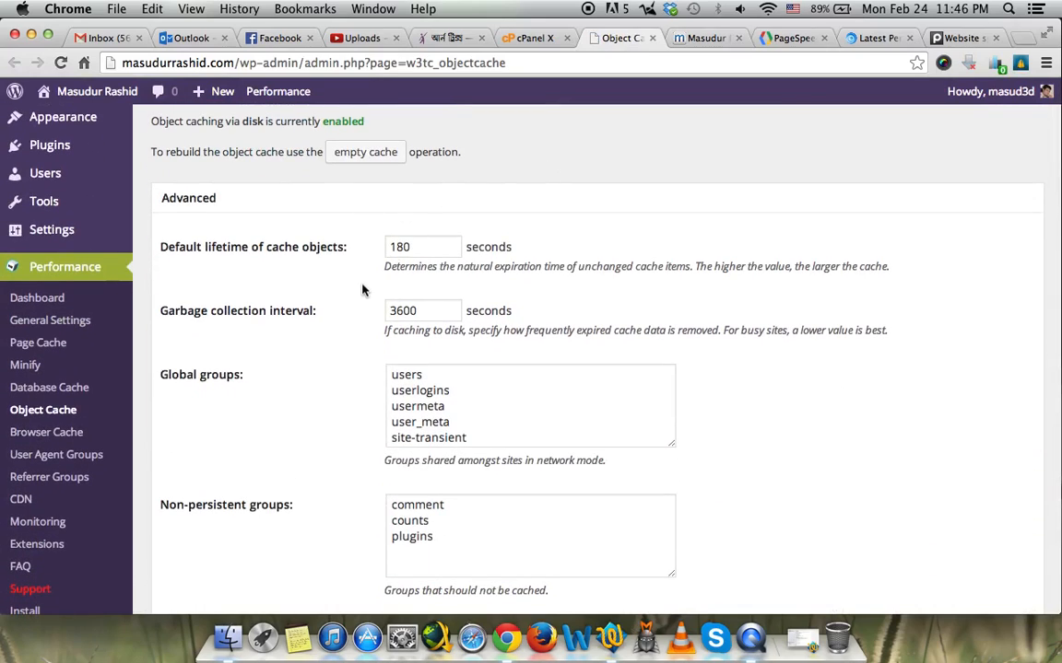
scroll(362, 290, down, 3)
scroll(362, 290, up, 7)
scroll(362, 290, down, 6)
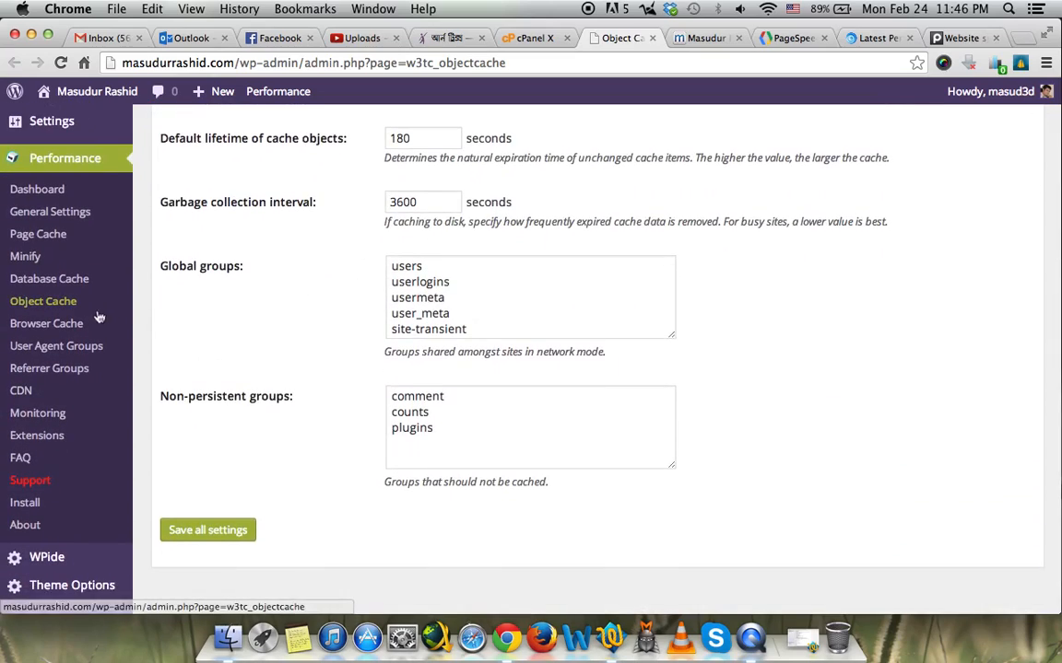
Enable the expires header, W3 Total Cache header and cache control header in the General section of the Browser Cache settings.
click(56, 327)
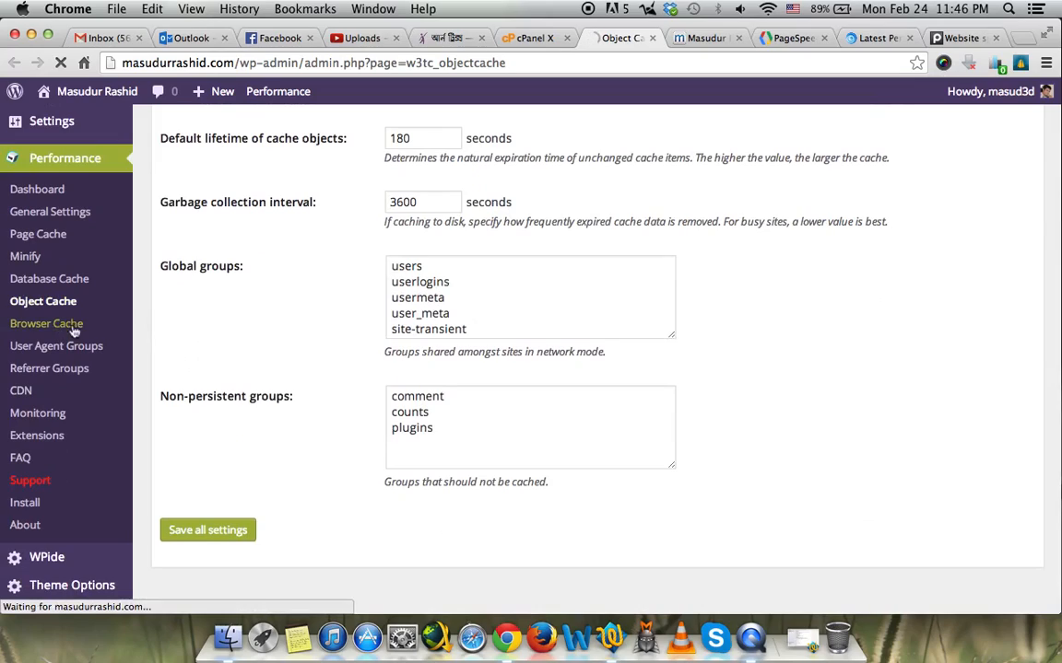
click(327, 309)
scroll(387, 276, down, 5)
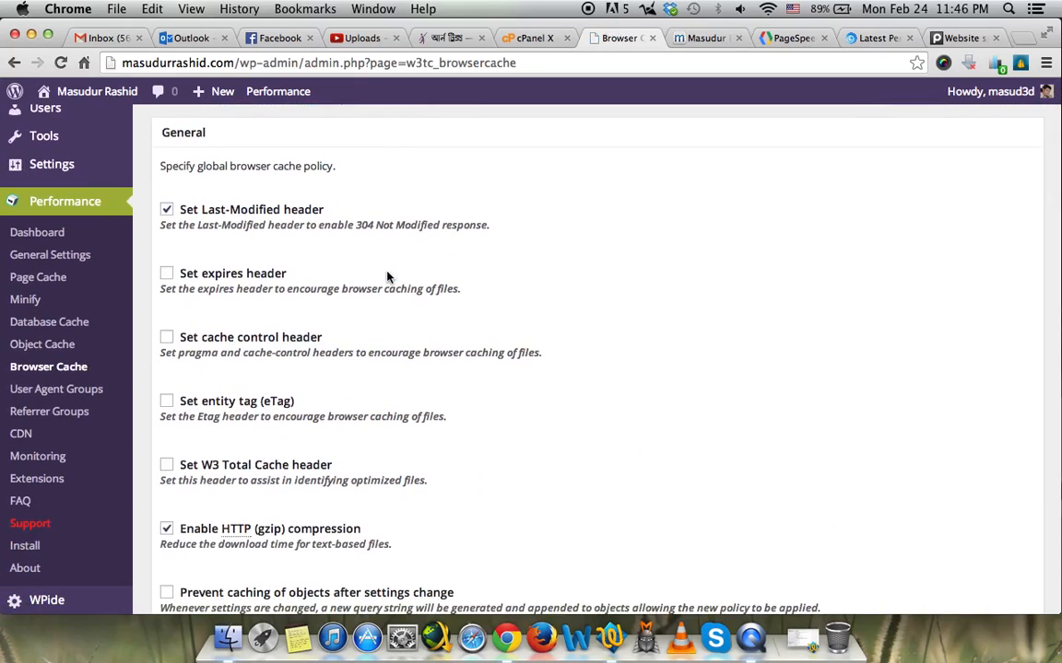
scroll(387, 276, down, 1)
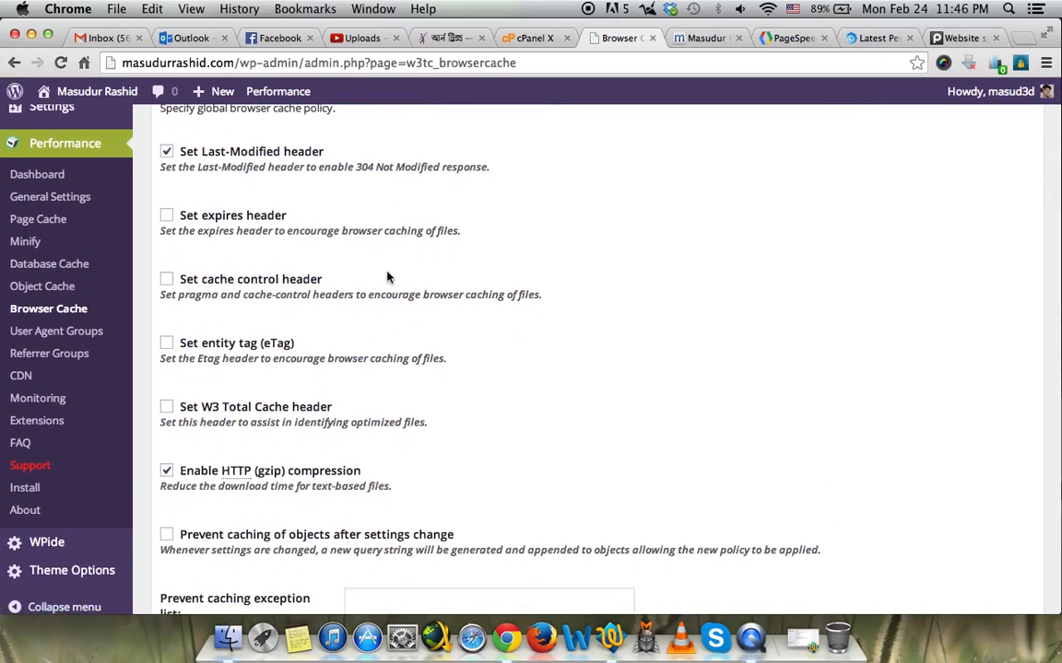
scroll(387, 276, up, 1)
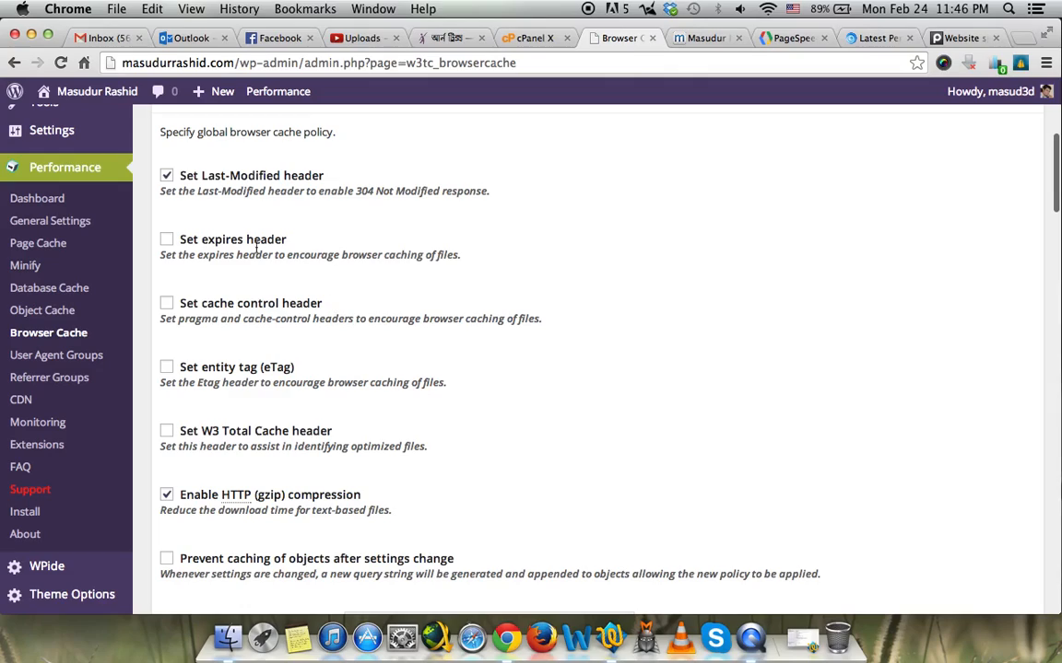
click(221, 243)
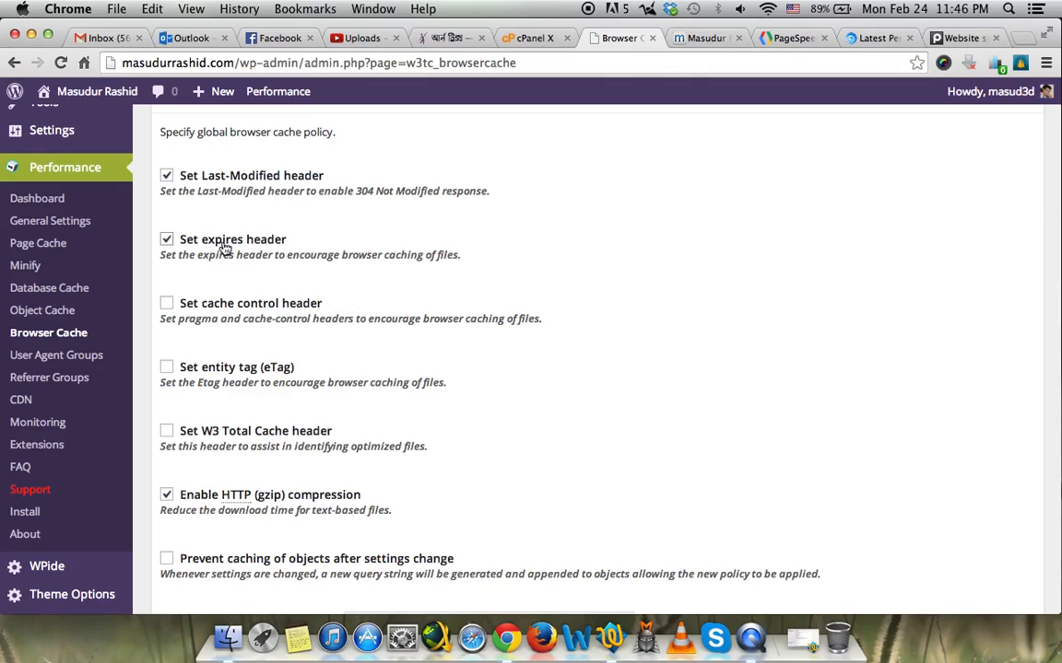
click(223, 438)
scroll(224, 439, down, 1)
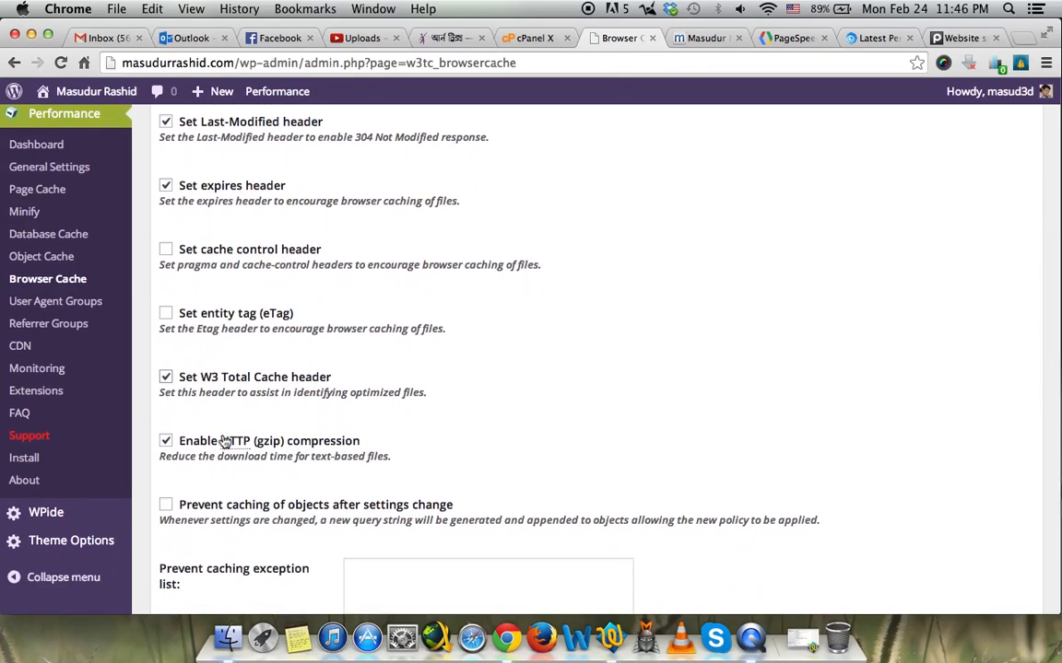
scroll(224, 441, up, 2)
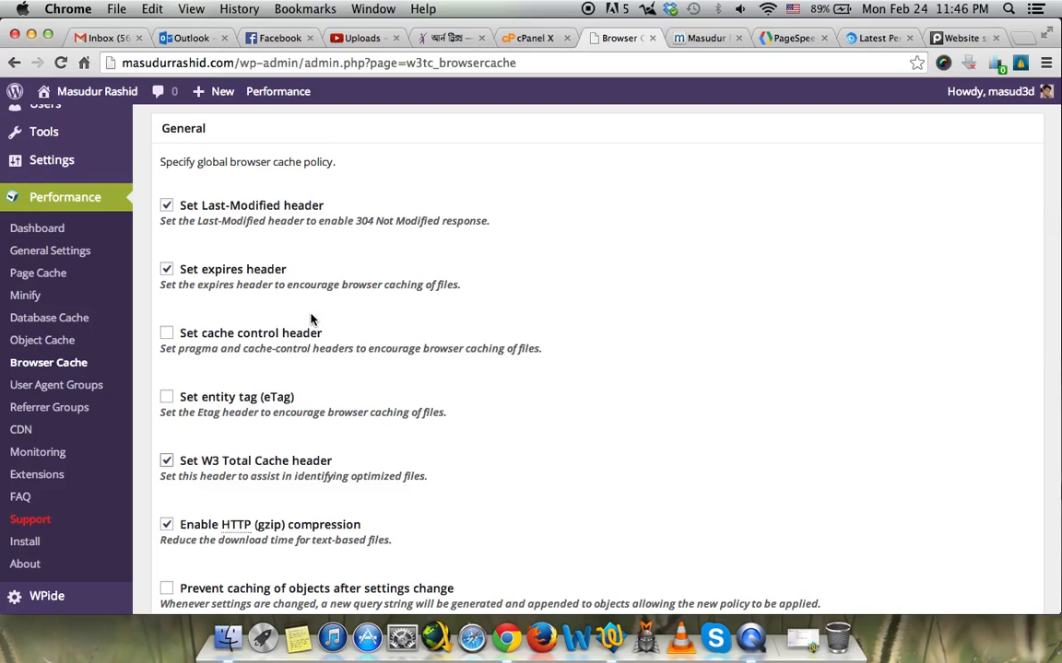
scroll(275, 433, down, 2)
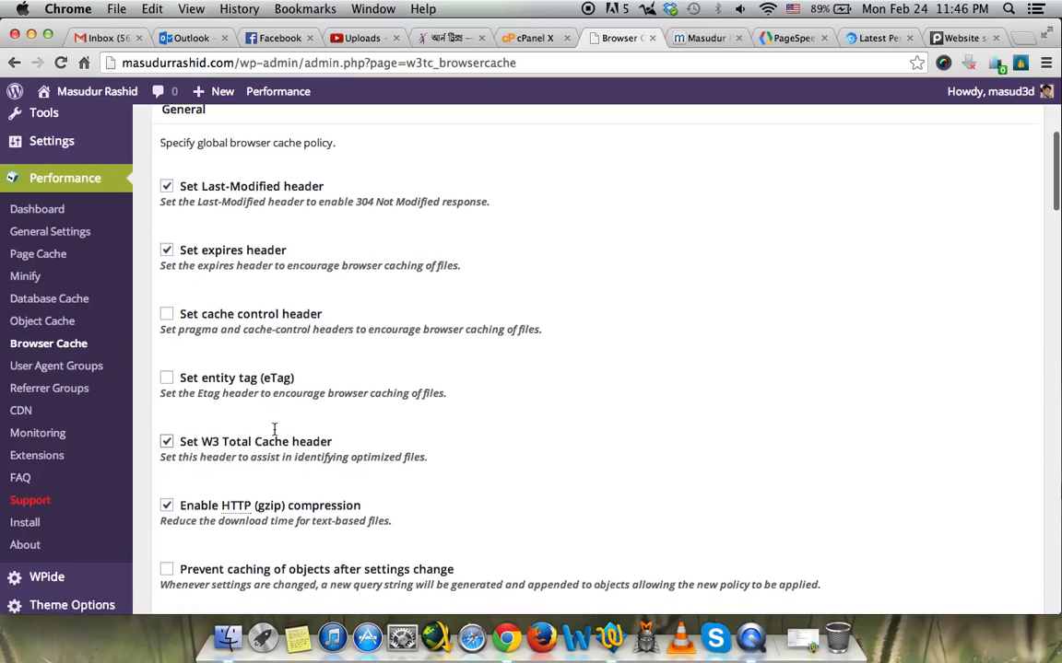
scroll(274, 433, up, 1)
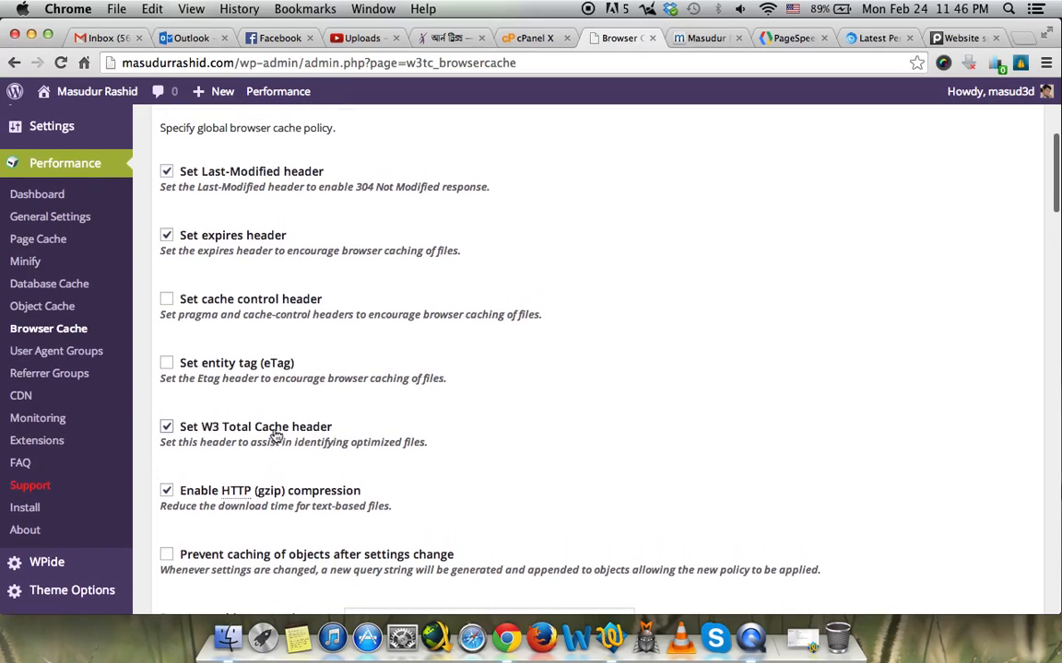
click(247, 303)
Set the CSS & JS cache control policy to cache with validation ("public, must-revalidate, proxy-revalidate").
scroll(564, 346, down, 5)
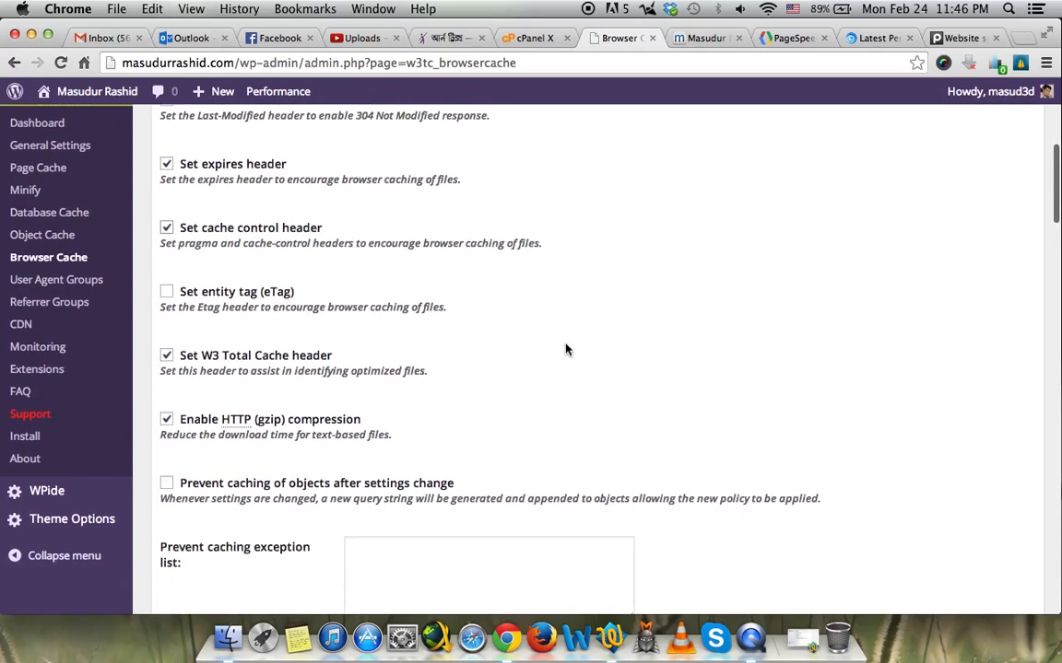
scroll(565, 350, down, 14)
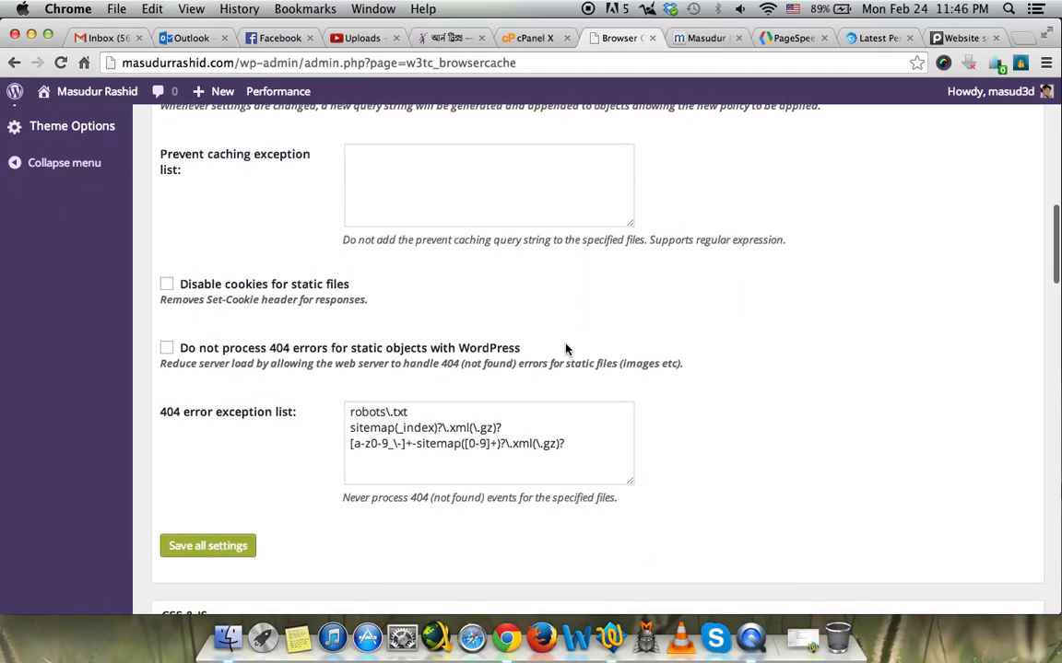
scroll(565, 349, down, 12)
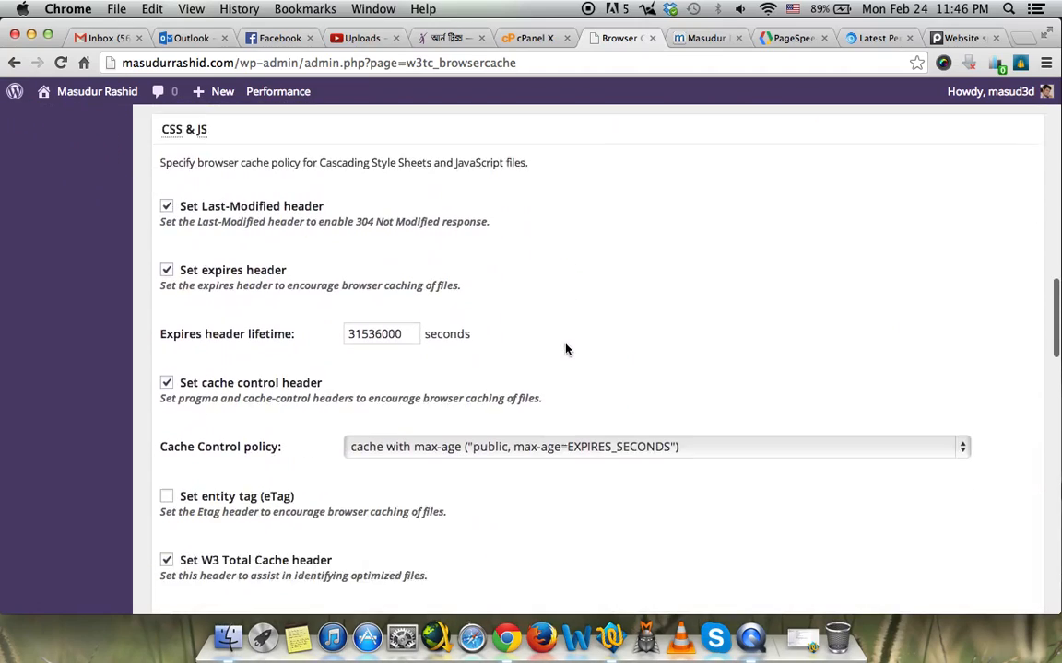
double_click(400, 236)
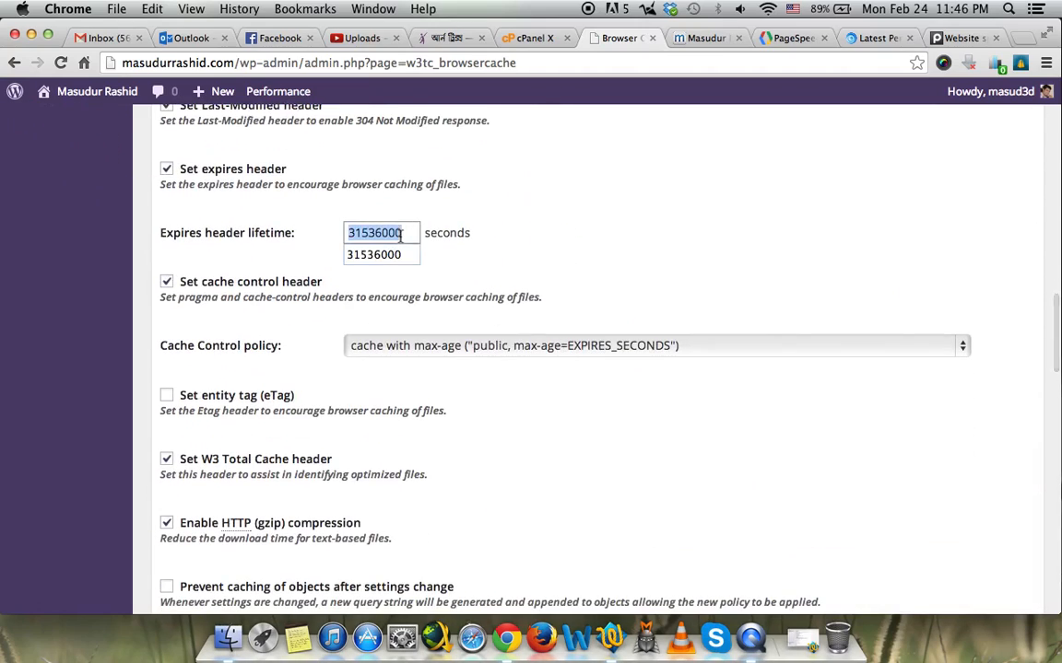
click(400, 236)
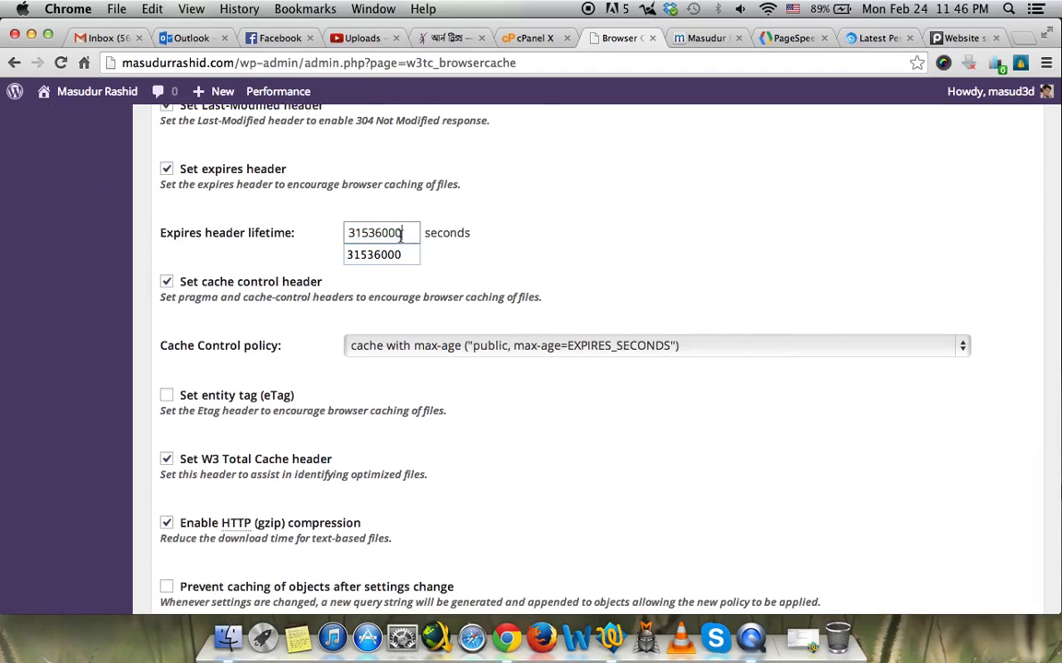
click(500, 292)
click(471, 344)
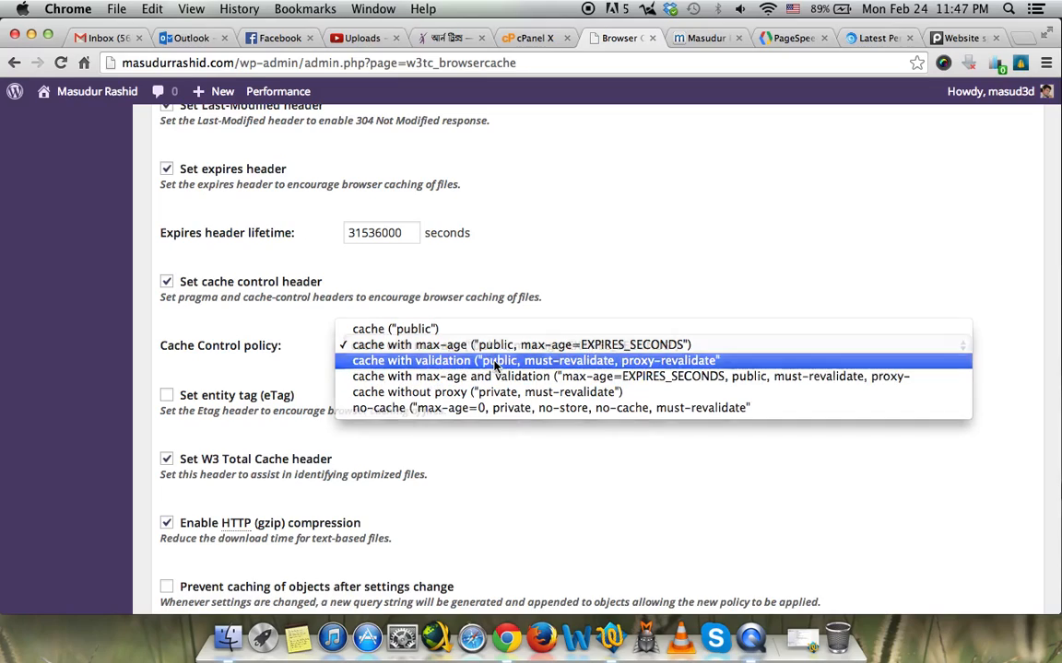
click(433, 360)
Set the HTML & XML cache control policy to cache with validation ("public, must-revalidate, proxy-revalidate").
scroll(394, 450, down, 10)
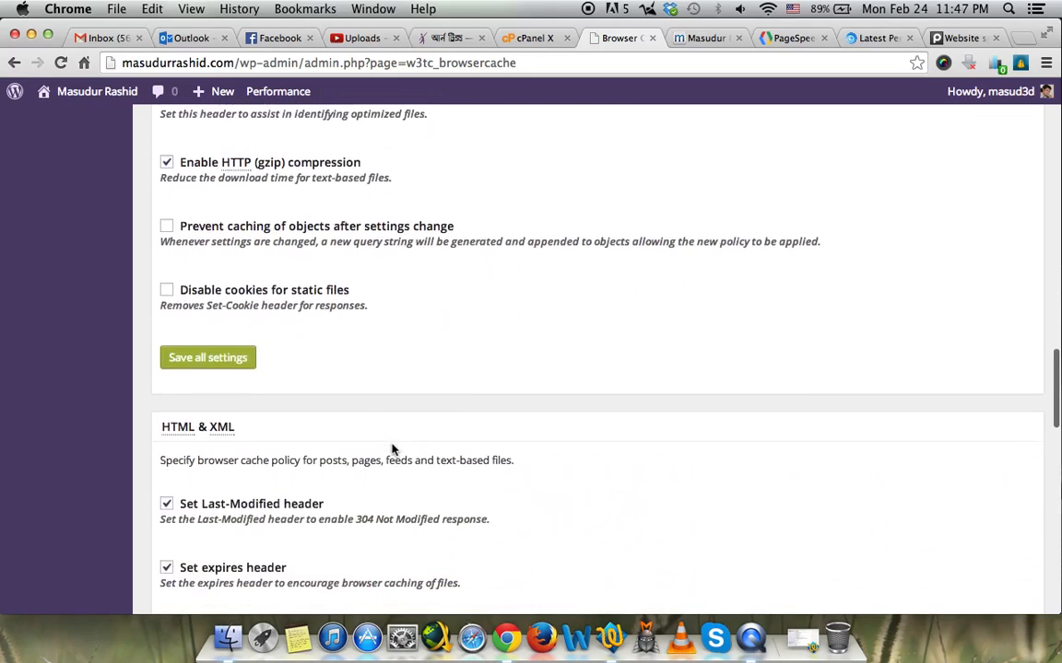
click(434, 442)
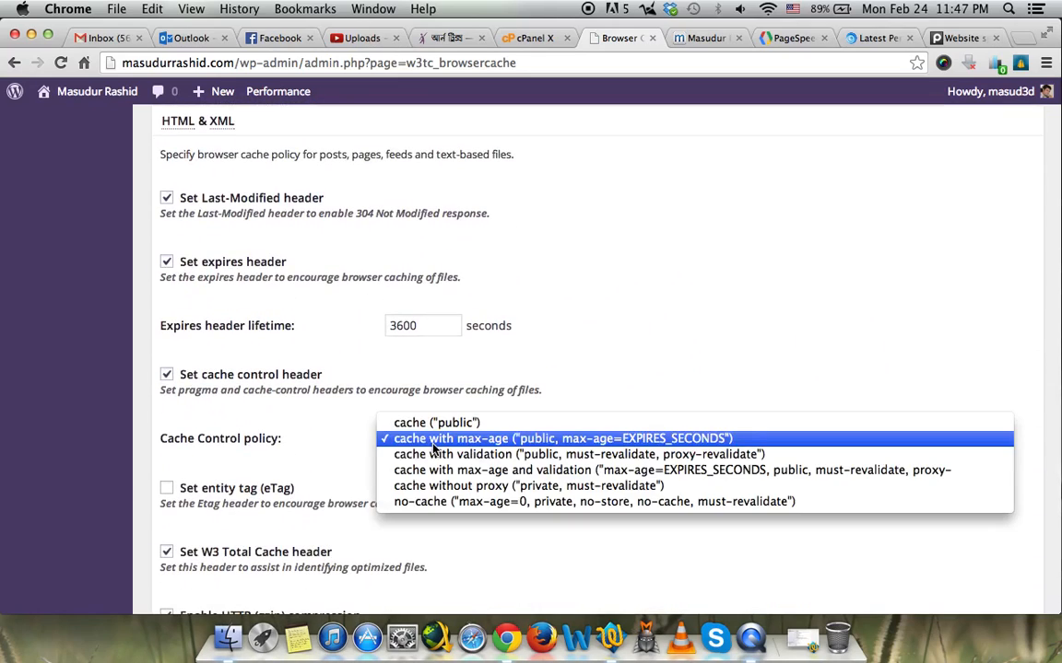
click(441, 456)
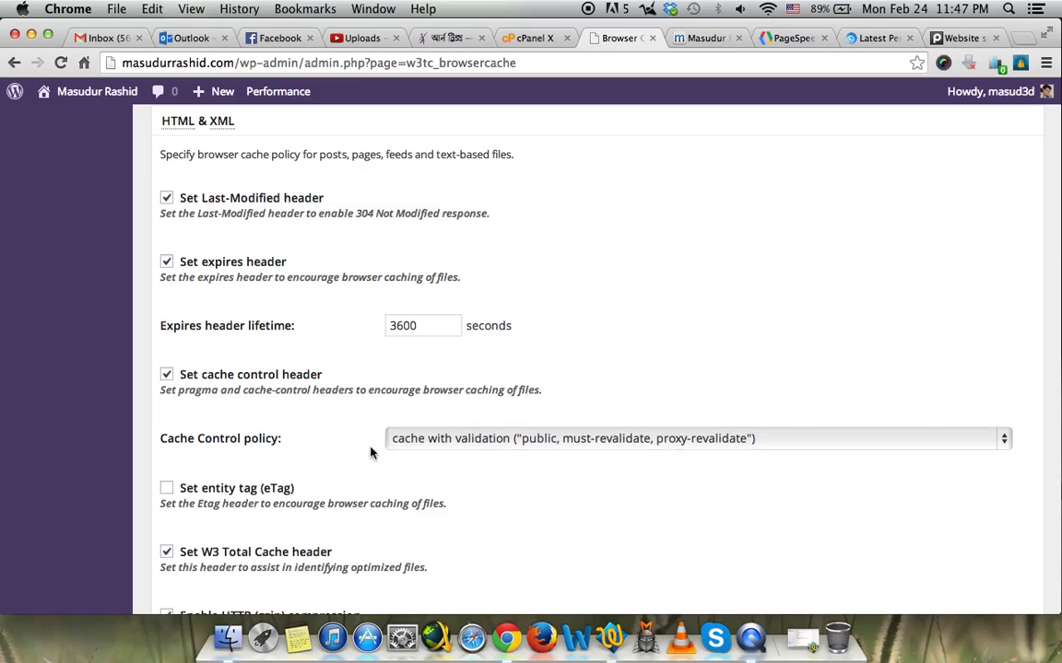
Set the cache control policy in the last Browser Cache section, below HTML & XML, to cache with validation.
scroll(370, 451, down, 3)
scroll(370, 452, down, 7)
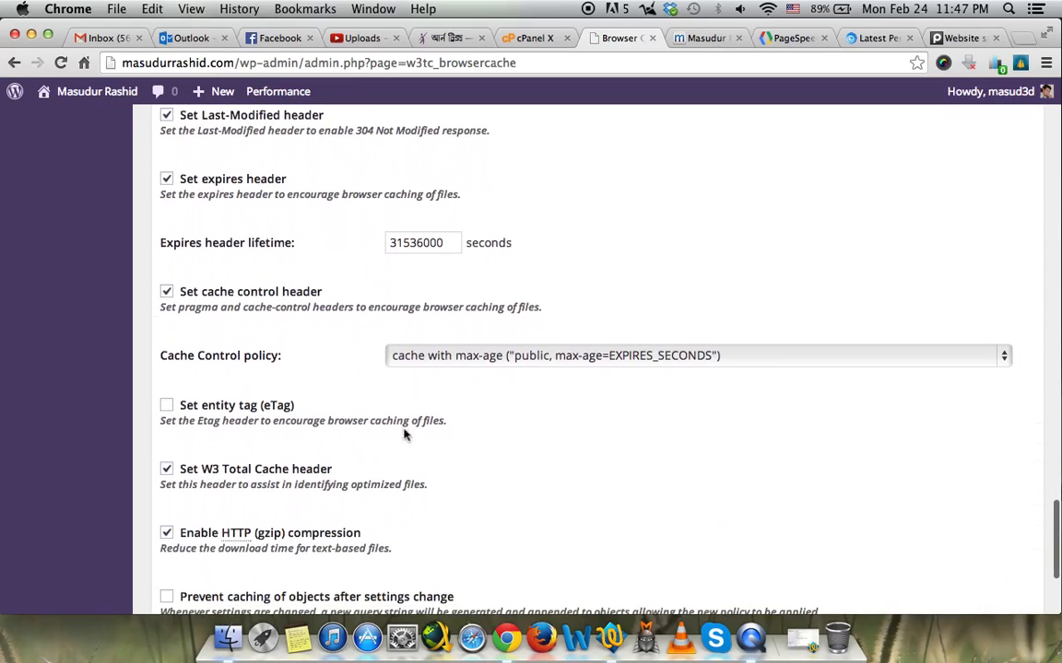
click(478, 359)
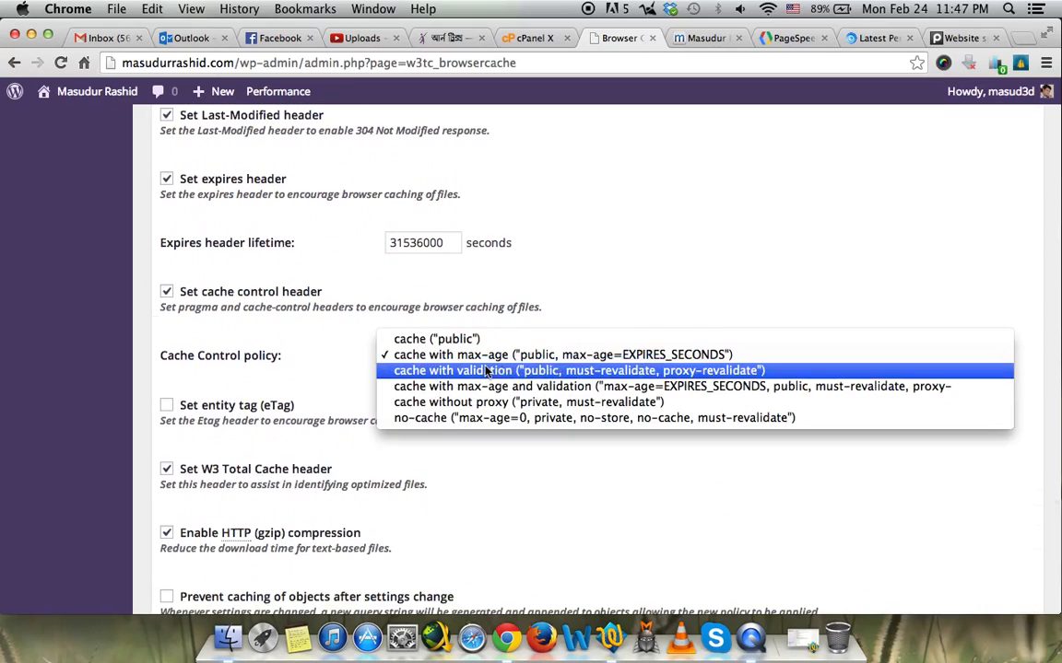
click(487, 370)
scroll(350, 415, down, 5)
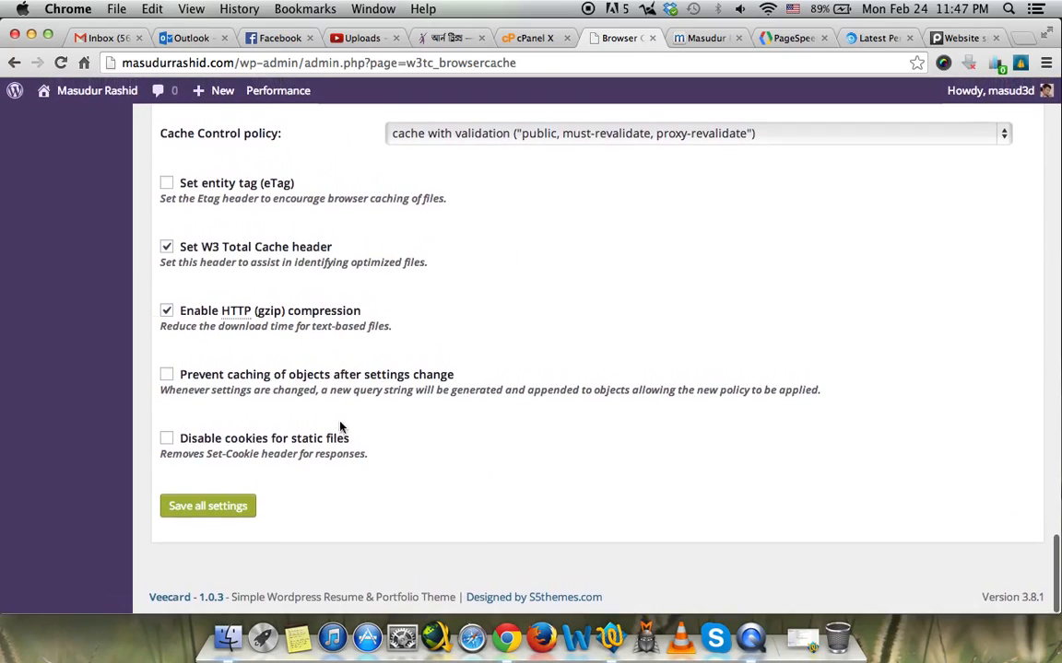
Save all Browser Cache settings of W3 Total Cache.
click(202, 515)
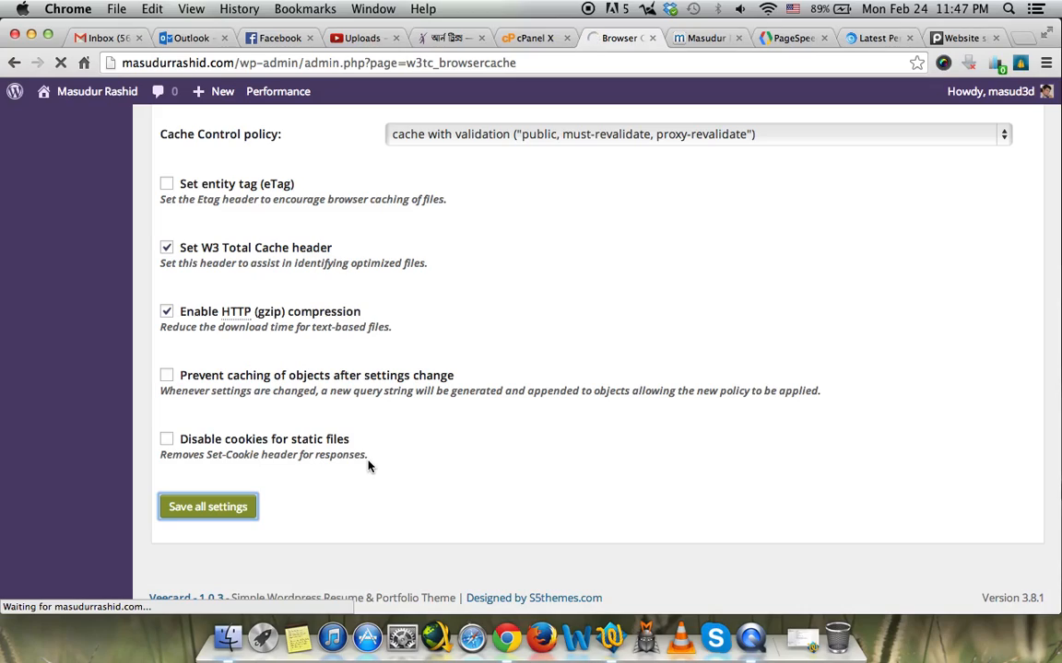
scroll(367, 465, up, 5)
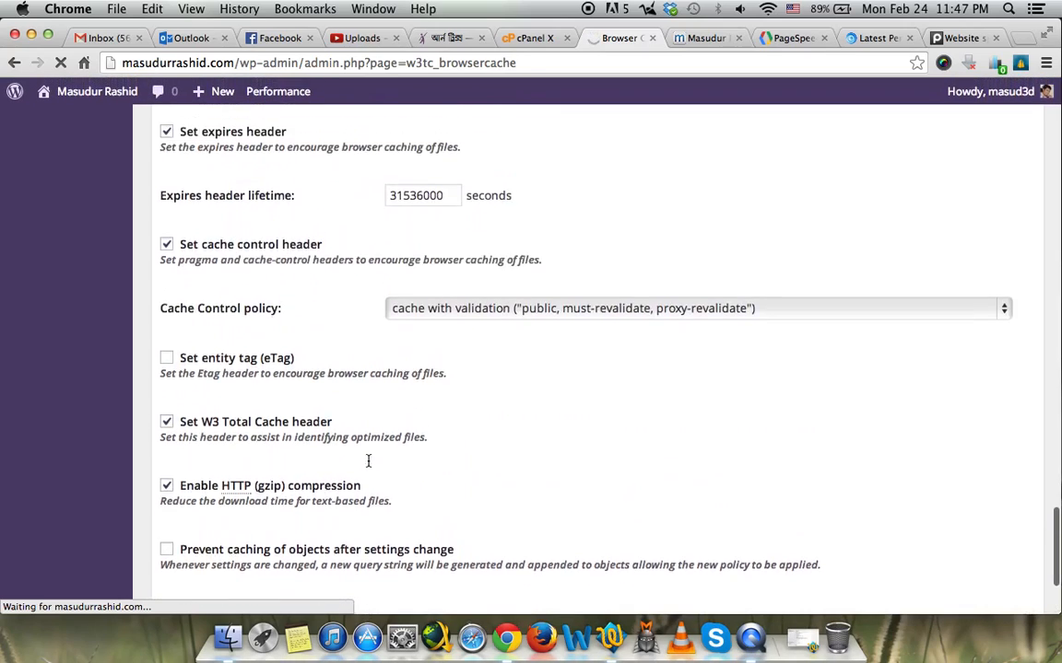
scroll(368, 465, up, 5)
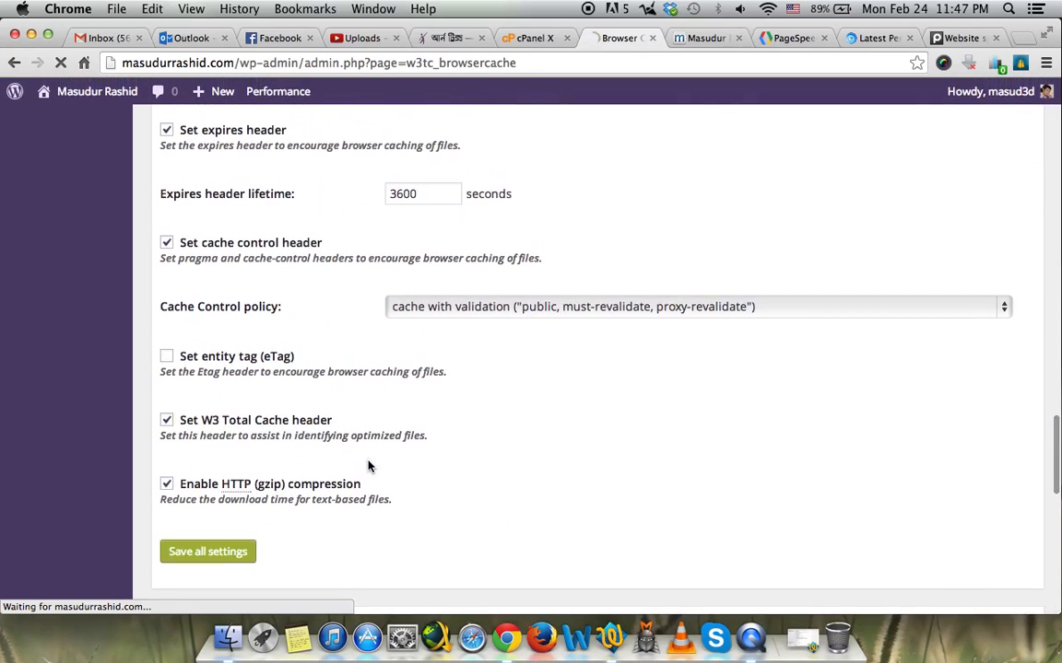
scroll(368, 467, down, 9)
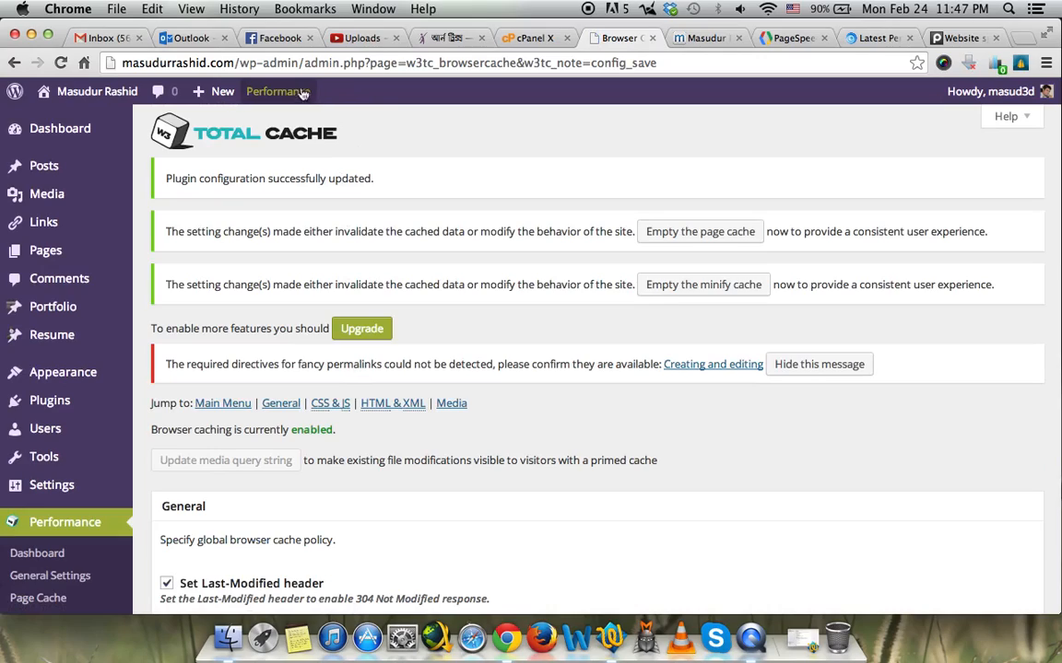
Empty all W3 Total Cache caches so the saved browser cache settings apply.
mouse_move(274, 90)
click(292, 127)
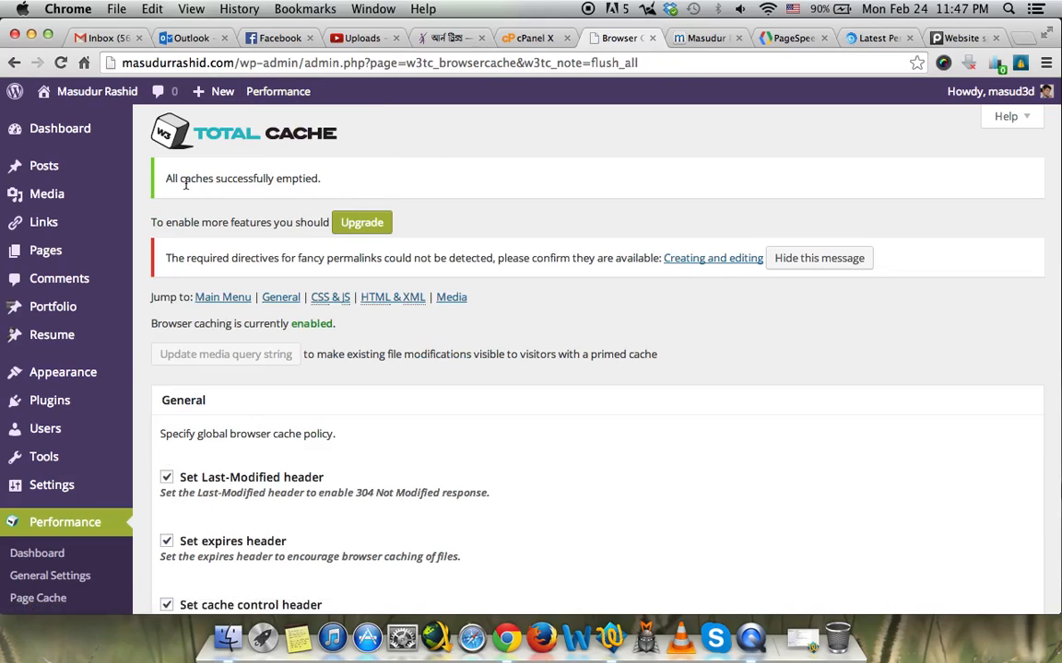
drag(182, 180, 351, 181)
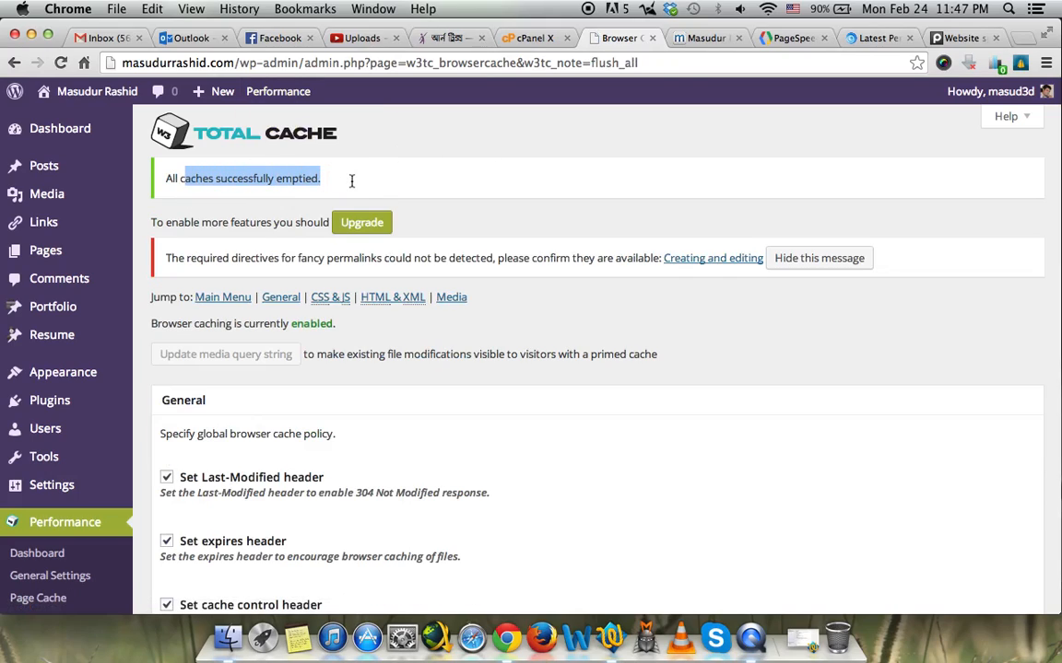
click(352, 182)
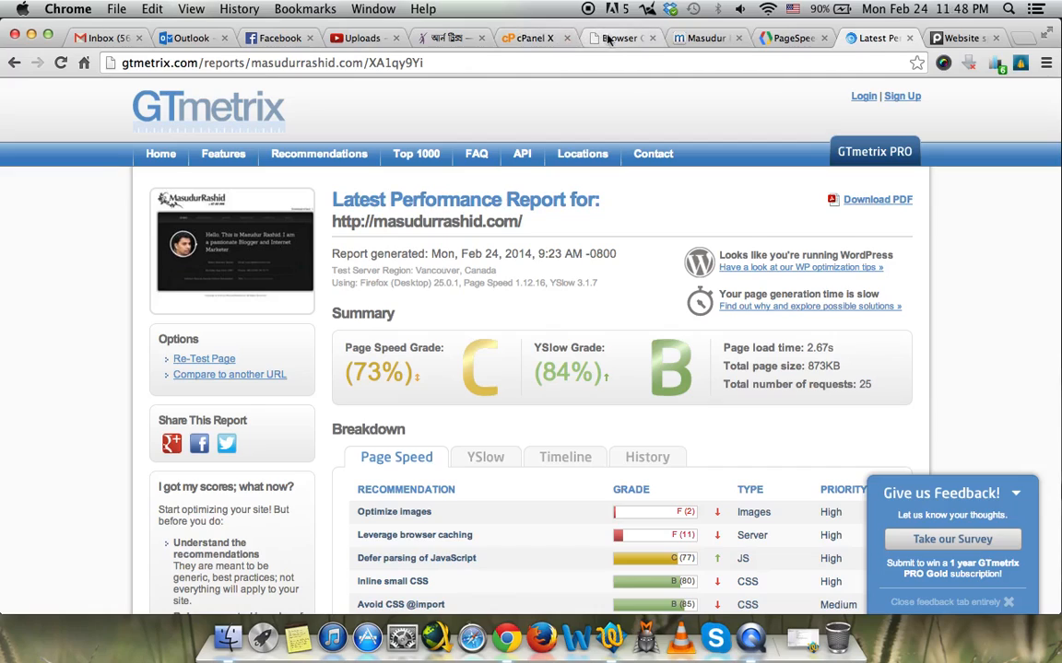
Return to the WordPress admin and search the plugin installer for WP Smush.it.
click(616, 43)
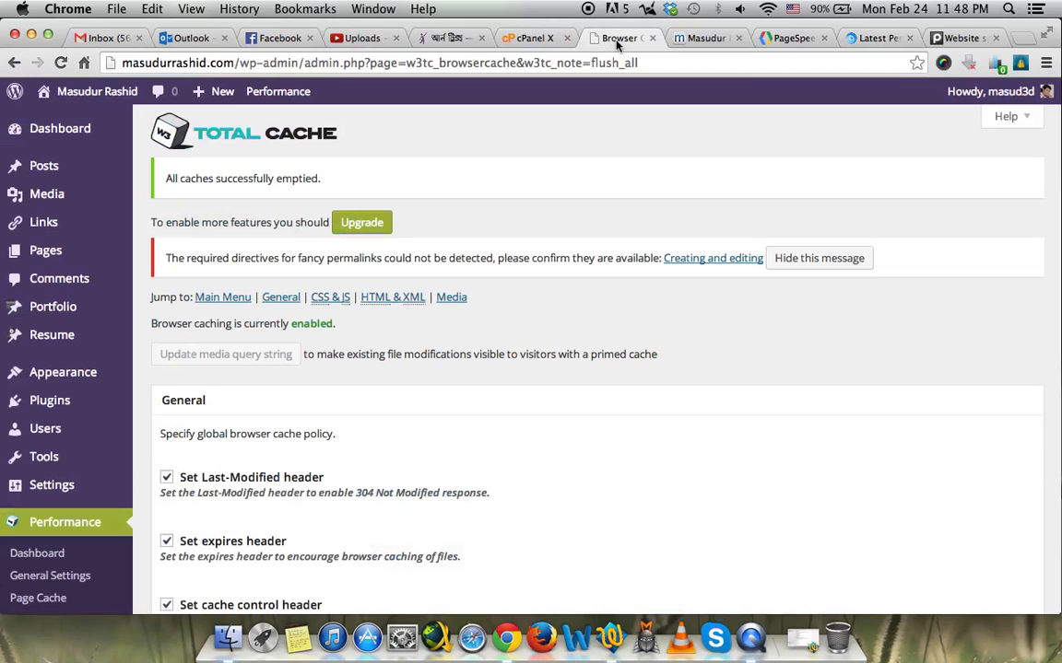
scroll(420, 246, down, 5)
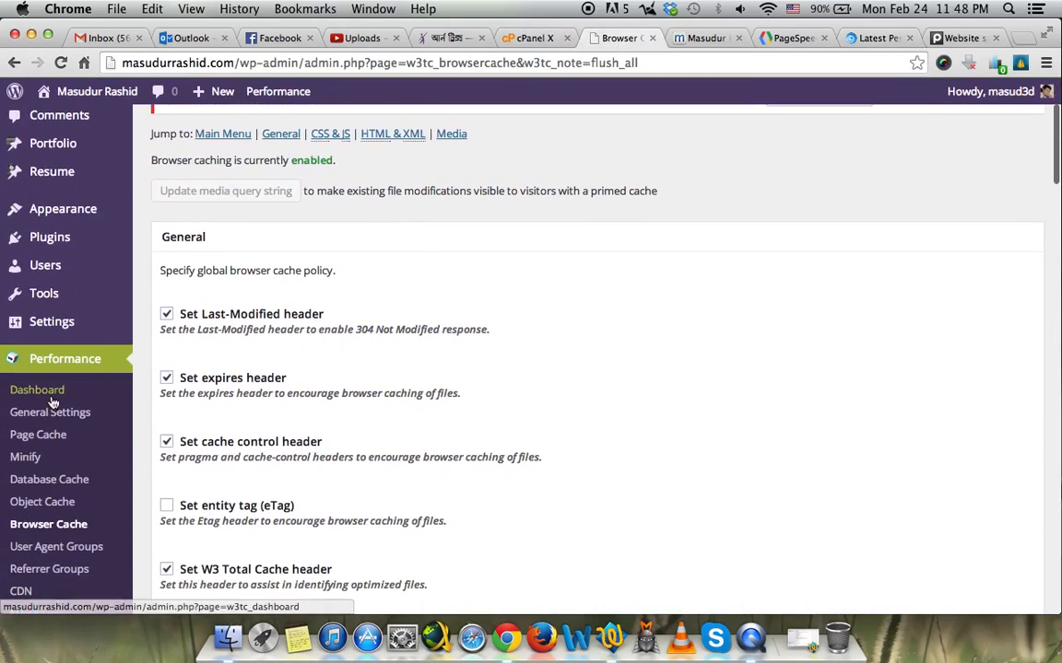
mouse_move(53, 239)
click(173, 262)
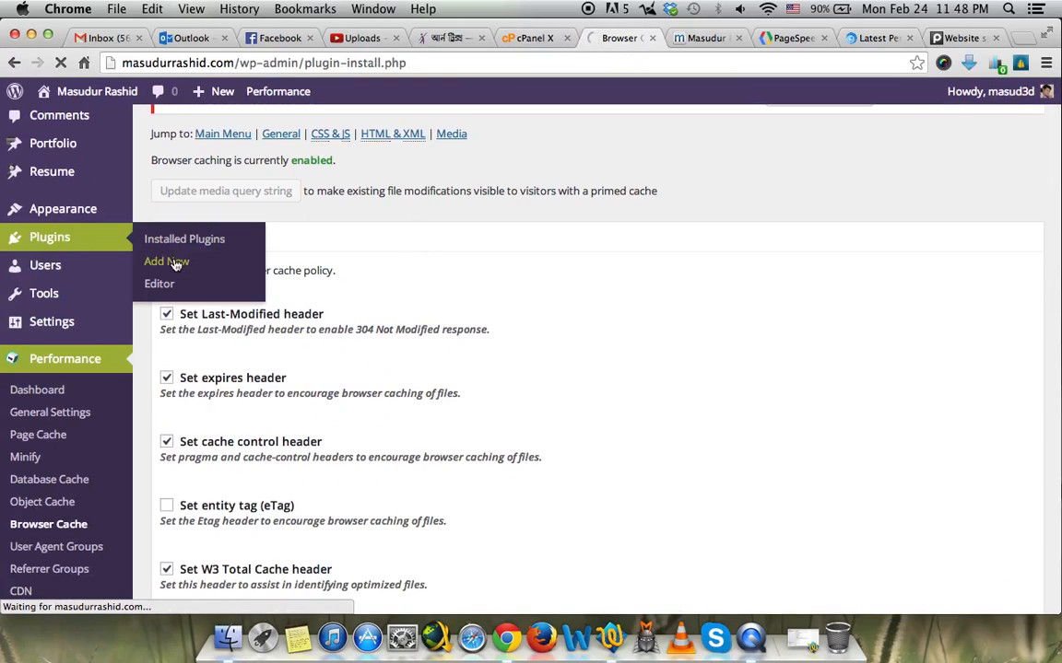
text(w)
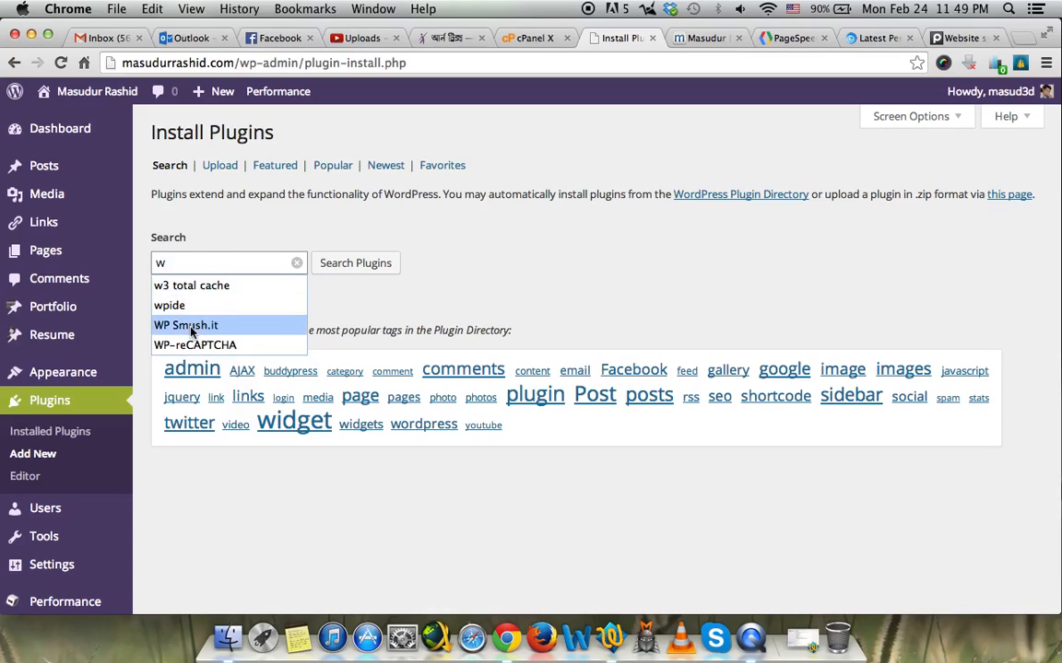
click(170, 294)
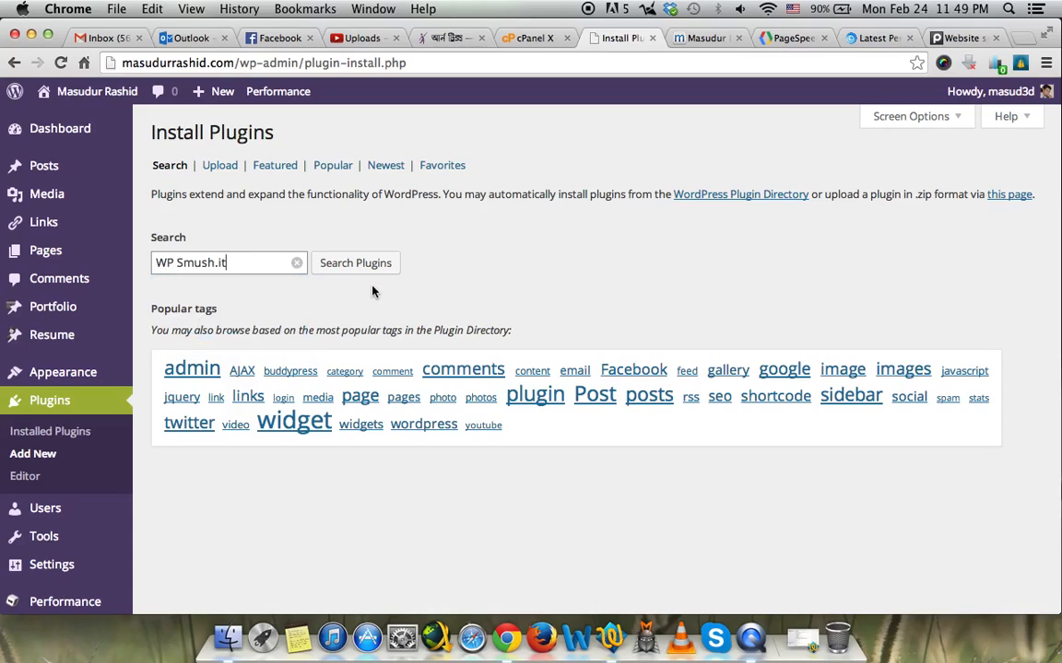
click(355, 267)
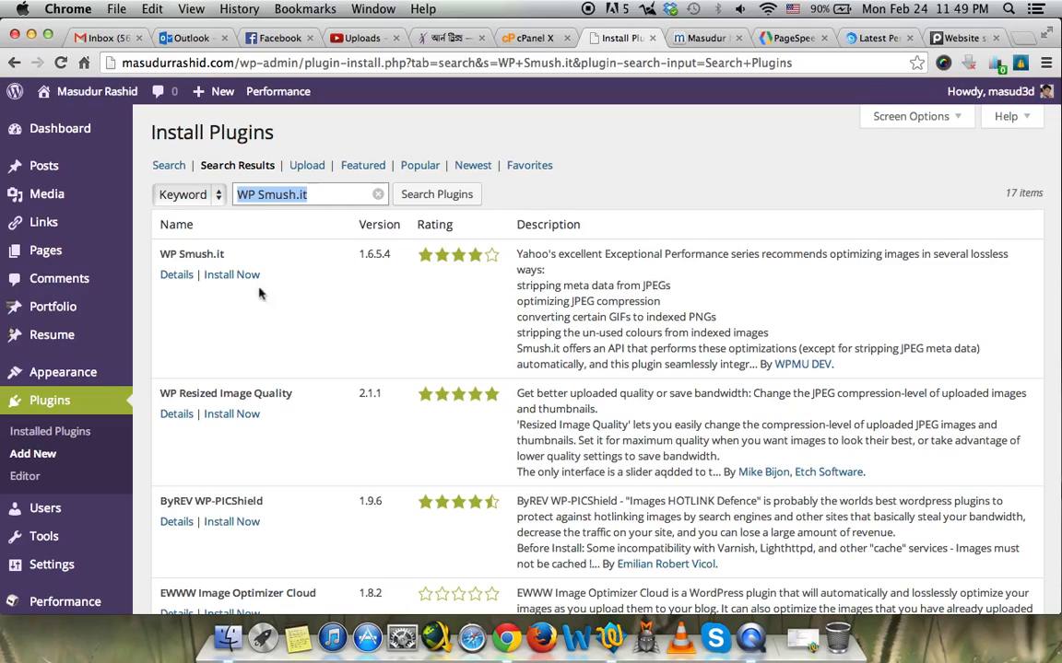
Install the WP Smush.it plugin and activate it.
click(226, 274)
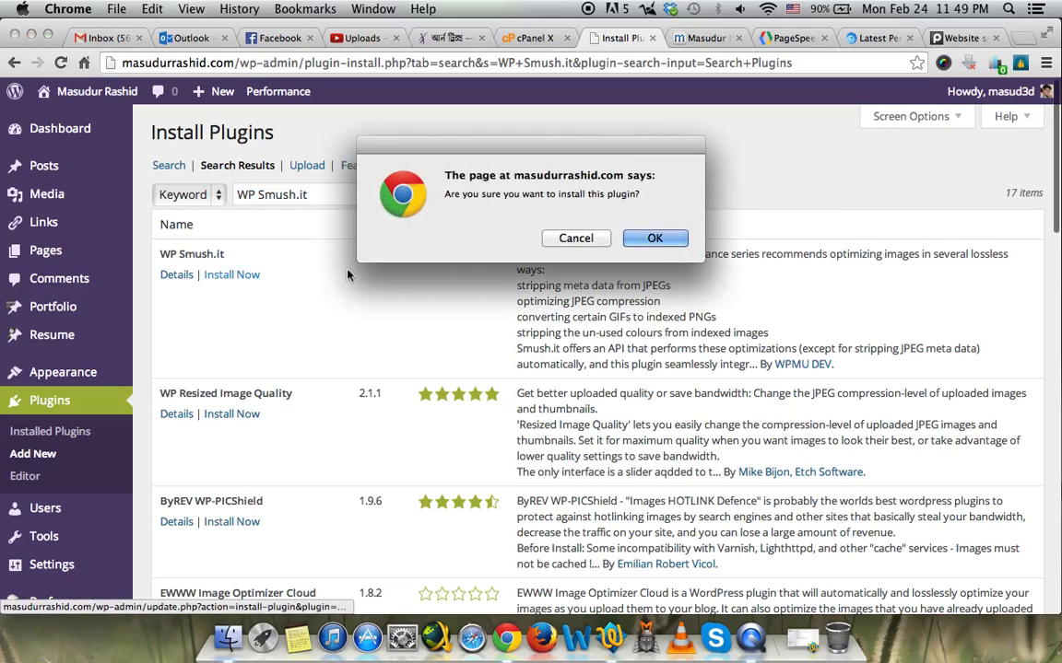
click(654, 238)
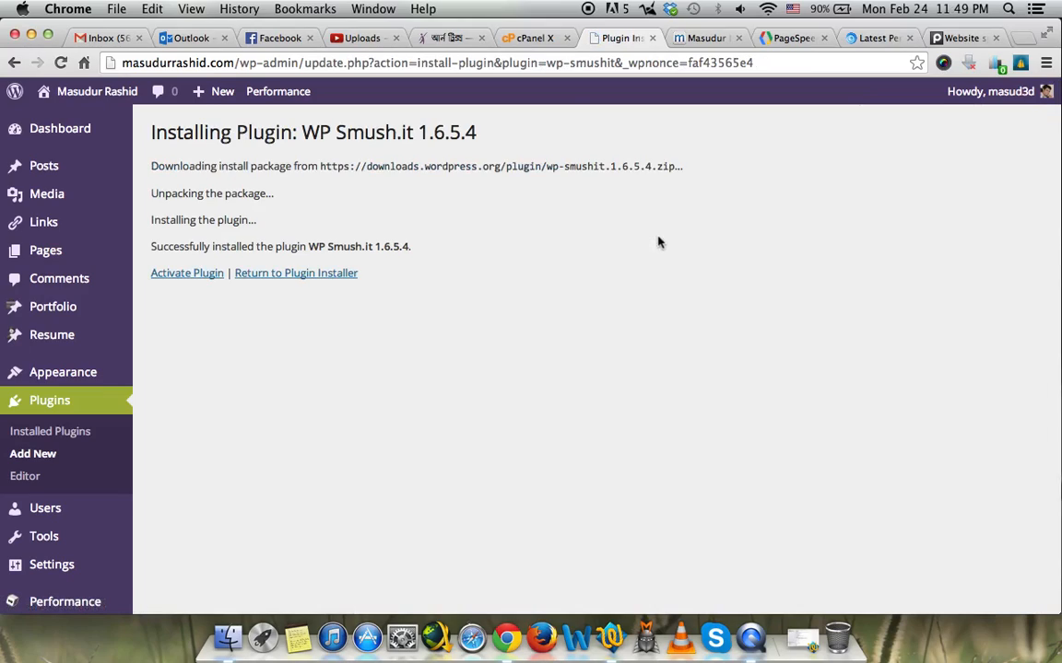
click(179, 285)
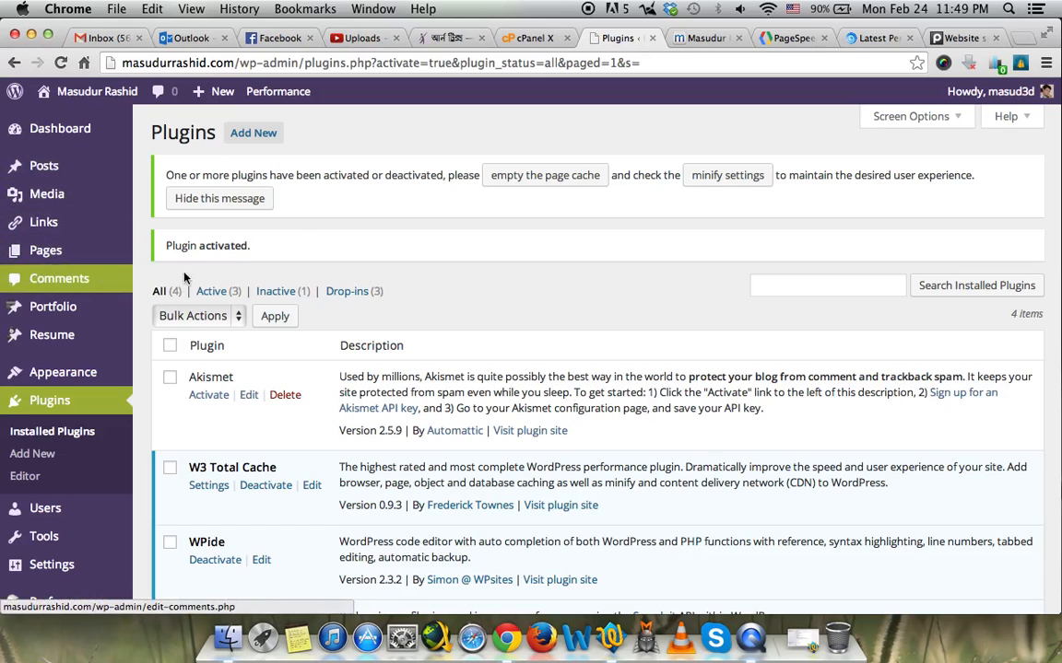
Check the installed plugins list and empty all caches again.
scroll(344, 253, down, 3)
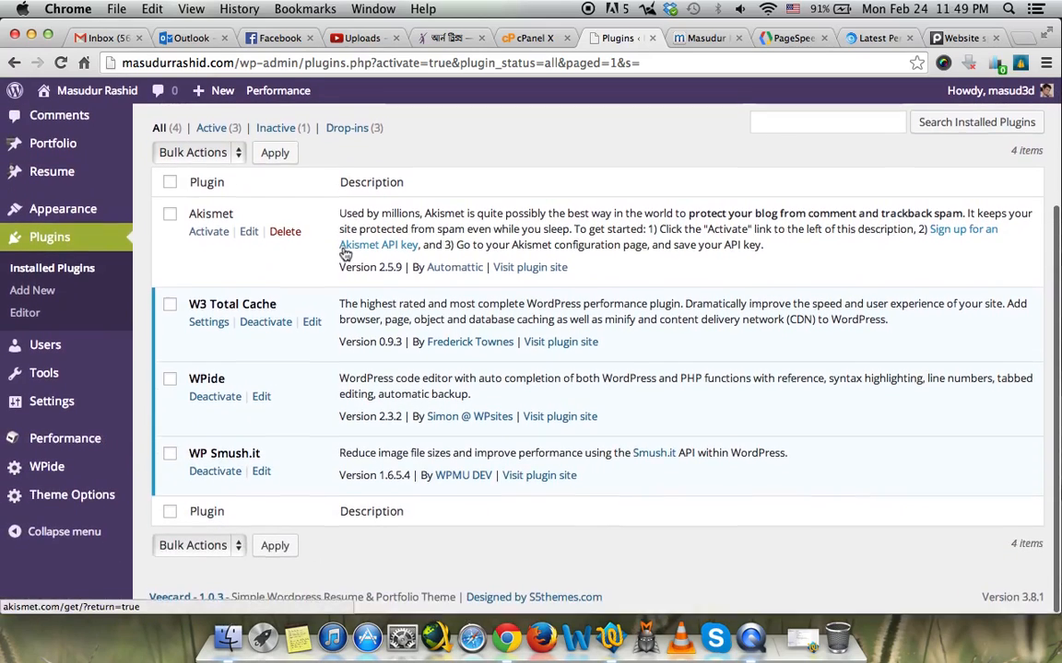
scroll(344, 253, up, 3)
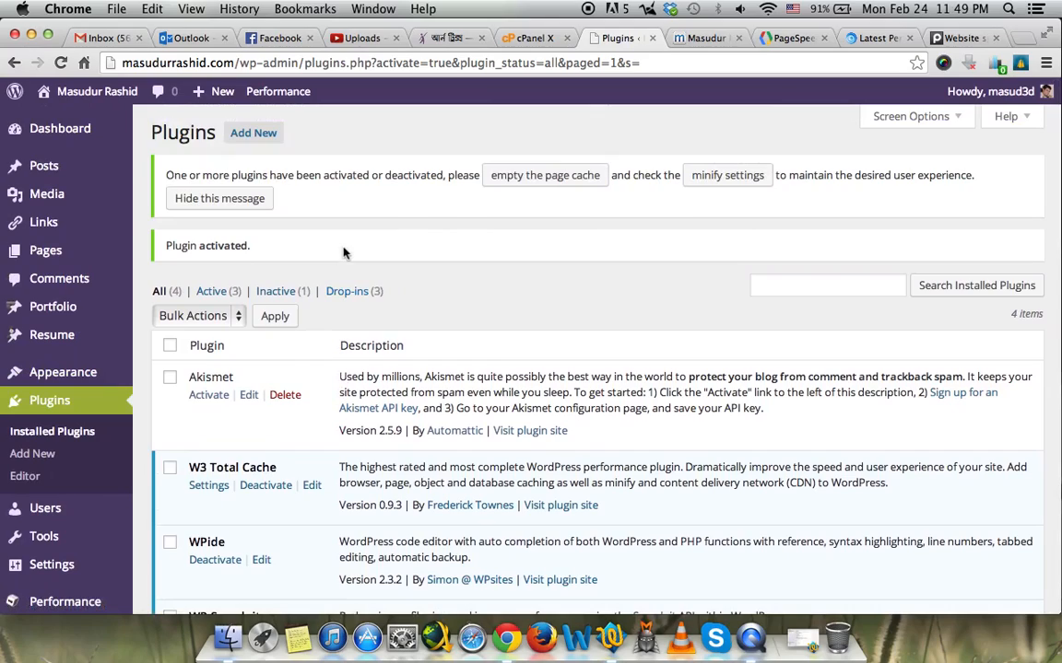
mouse_move(308, 91)
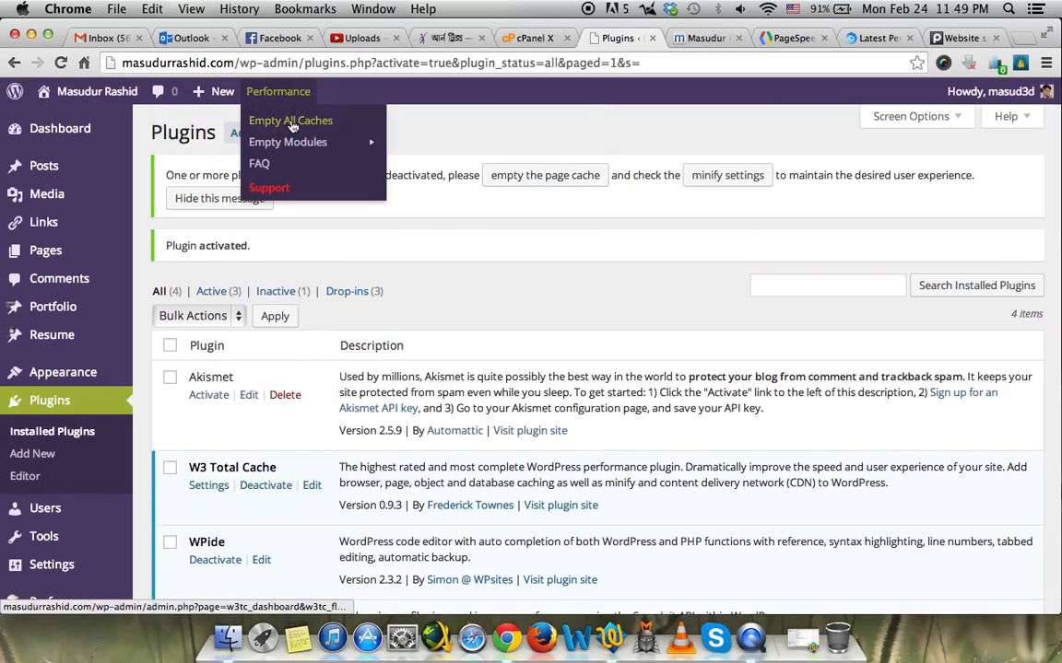
click(291, 125)
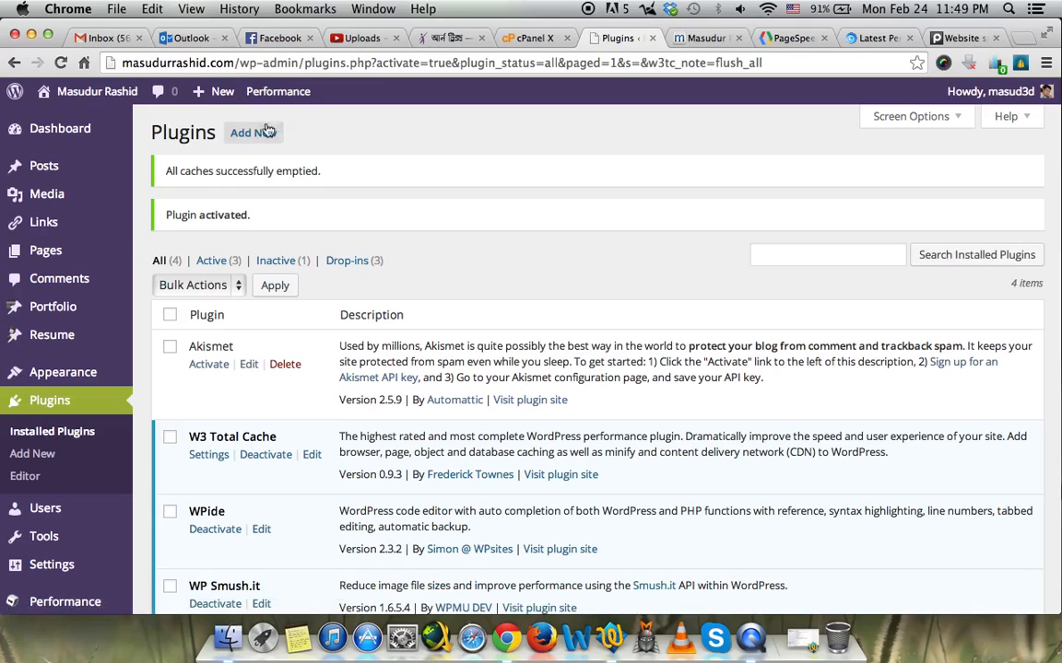
Run all media library images through Bulk Smush.it and review the processing report.
mouse_move(64, 198)
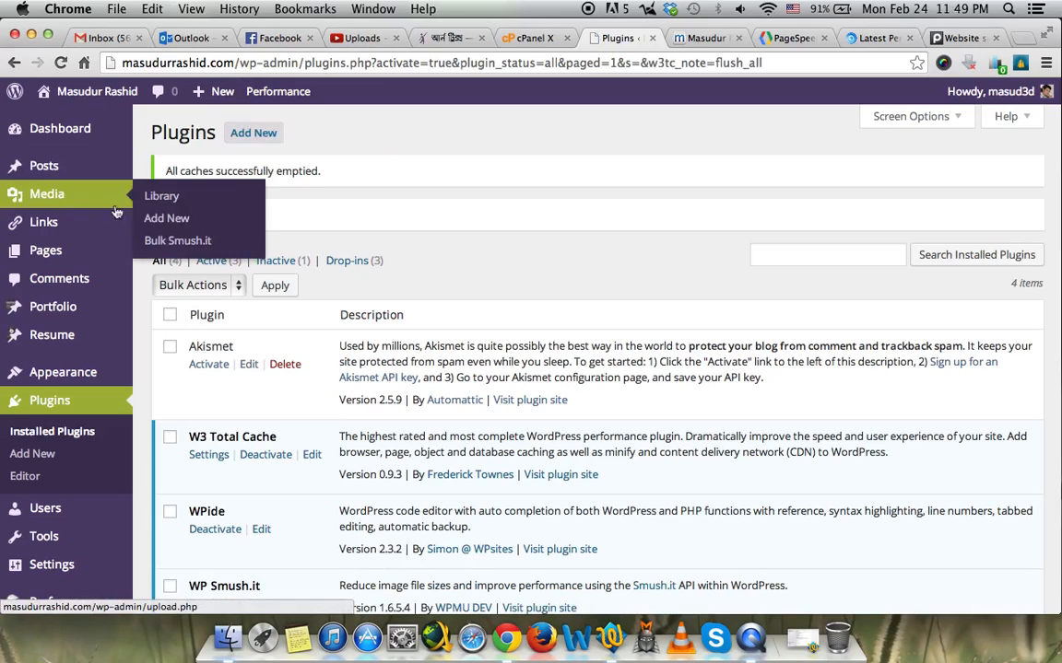
click(178, 240)
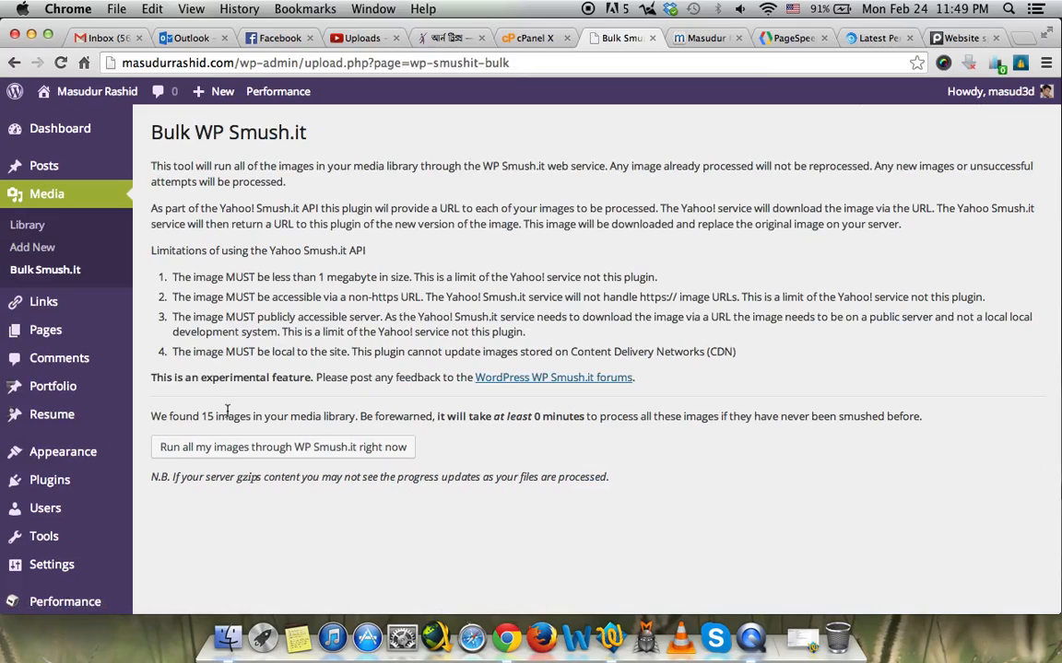
scroll(228, 424, down, 3)
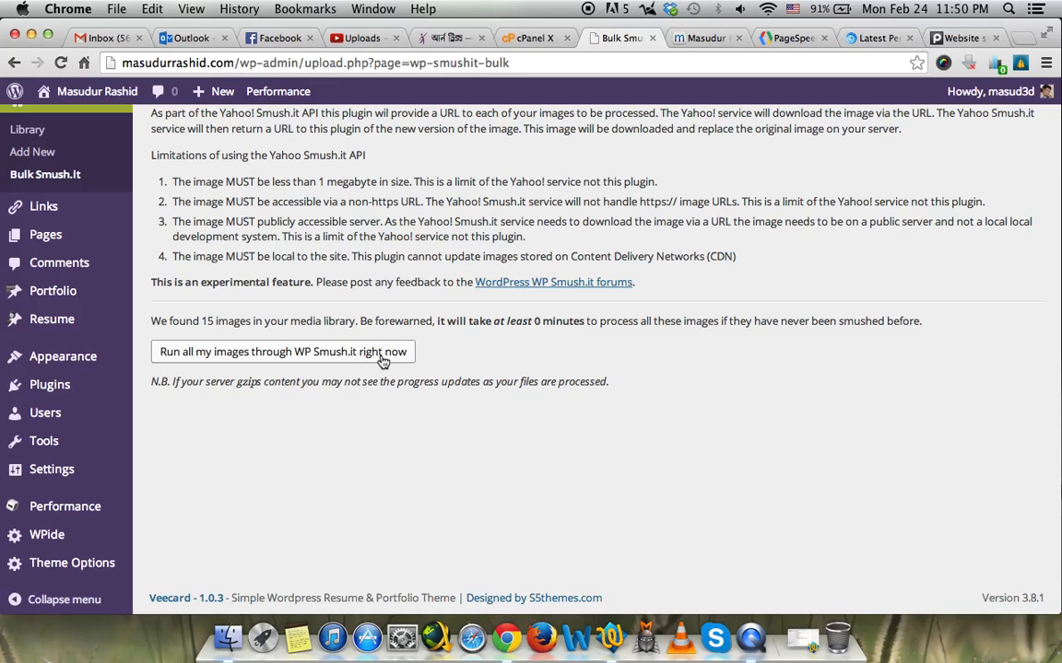
click(382, 361)
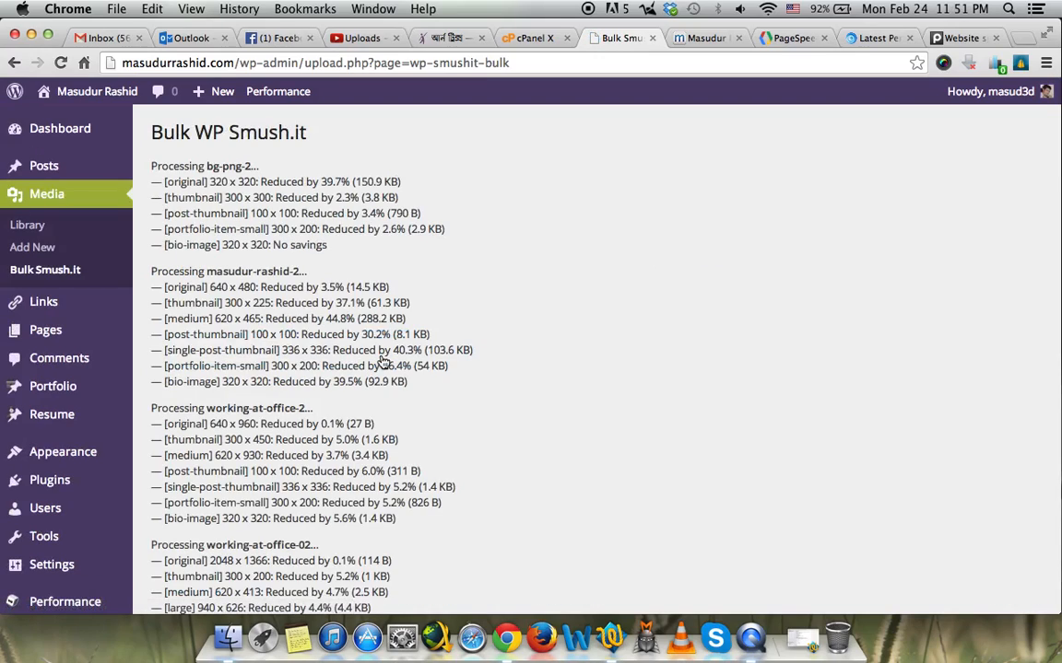
scroll(534, 251, down, 5)
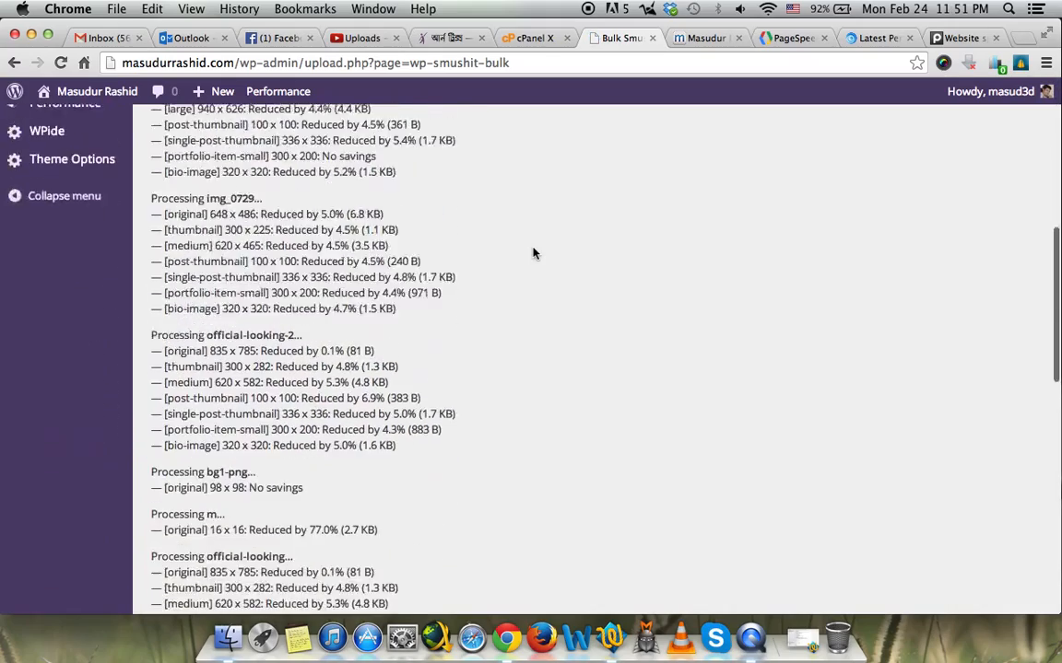
scroll(534, 252, down, 5)
scroll(533, 252, up, 15)
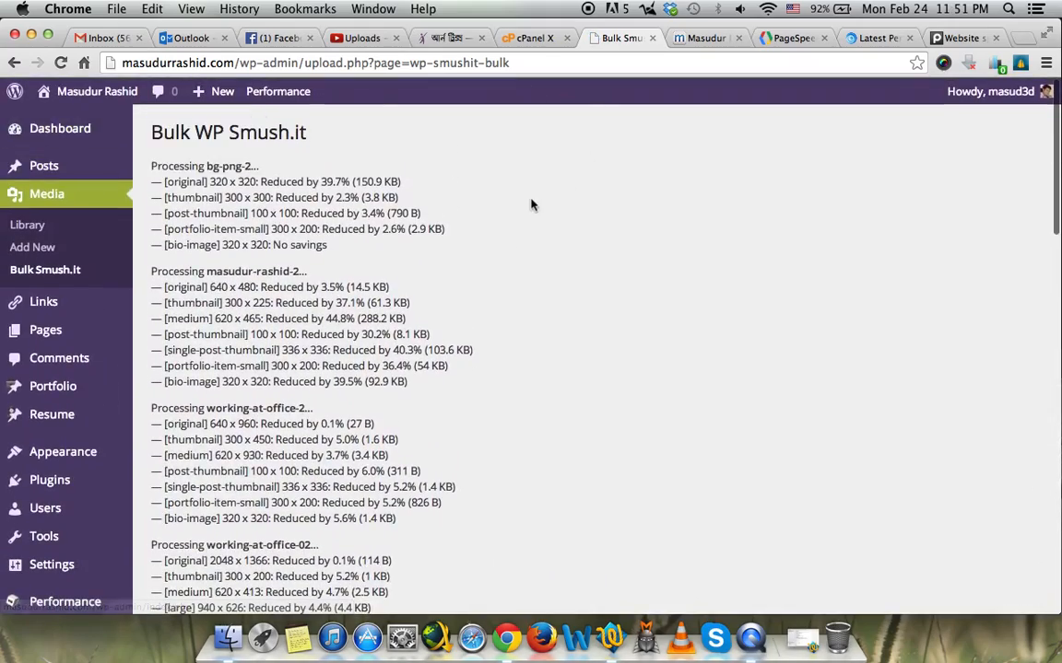
Switch to Google PageSpeed Insights, reset it to its blank start page and analyze the site's home page URL again.
click(703, 39)
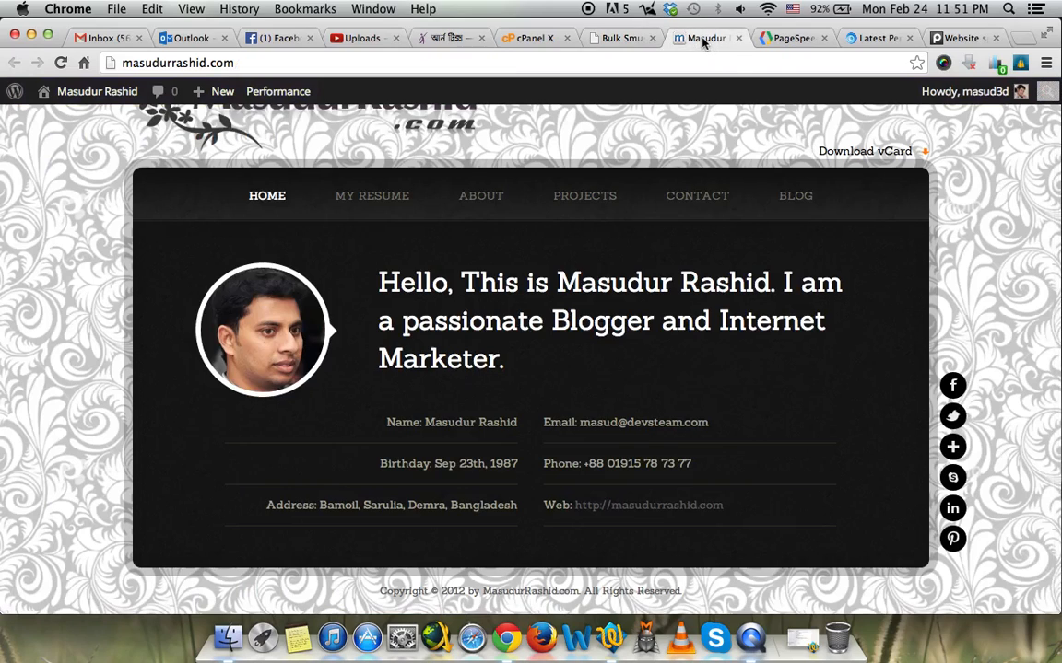
click(791, 38)
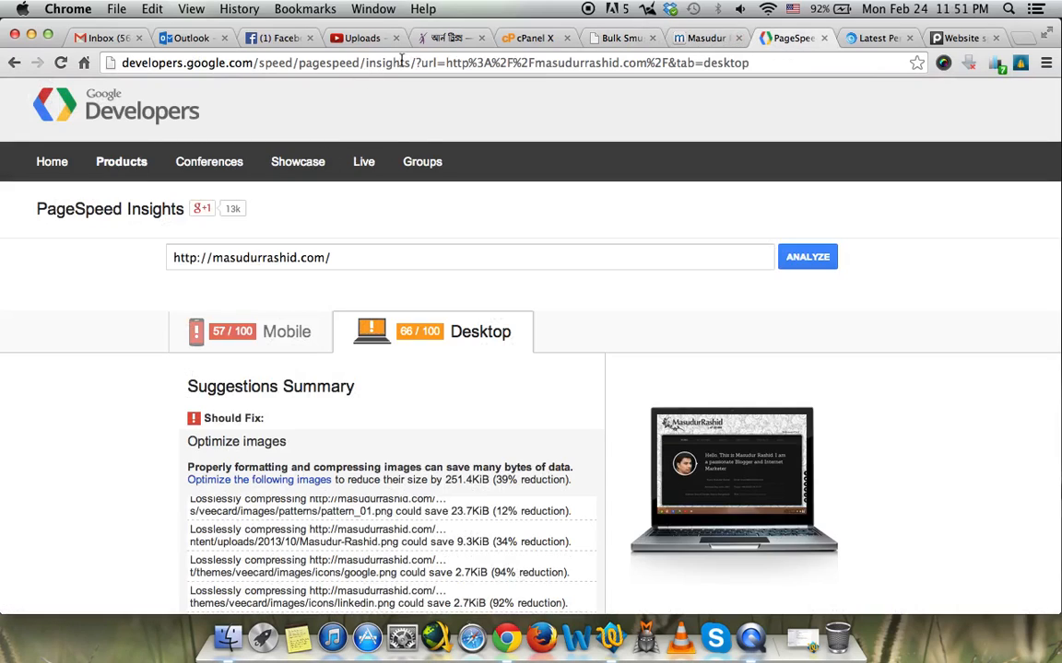
drag(417, 63, 422, 219)
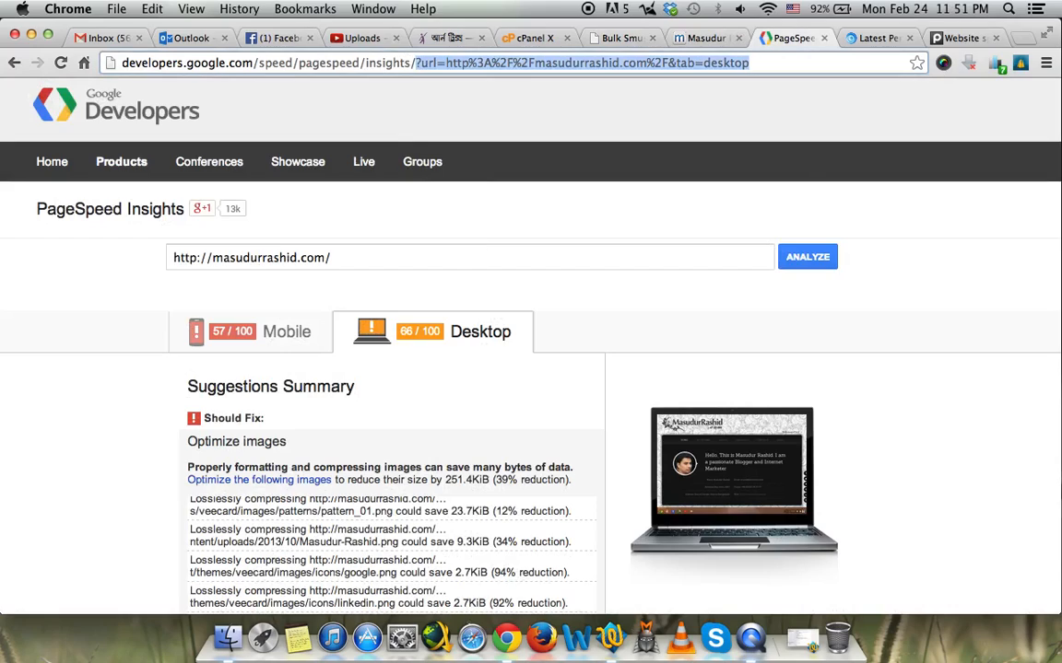
key(BackSpace)
key(Return)
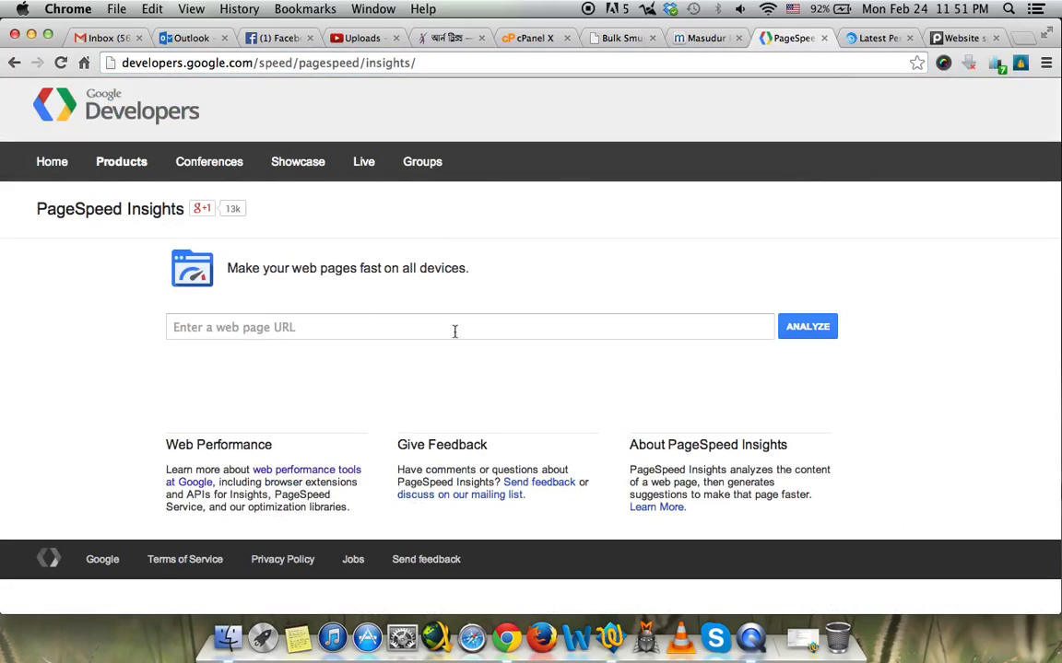
click(410, 323)
click(409, 325)
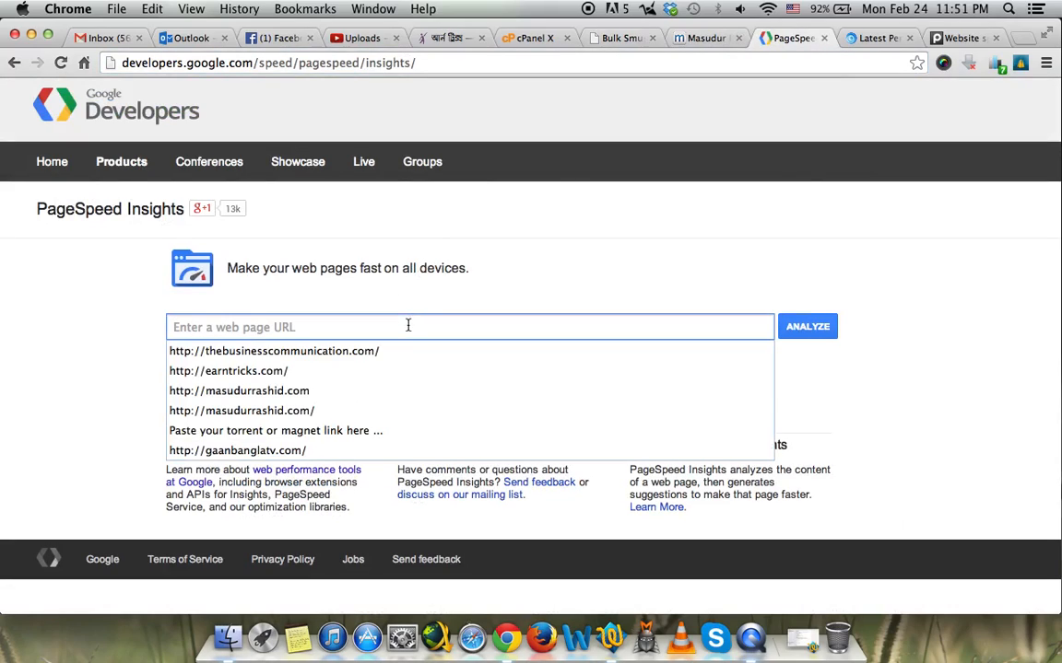
click(382, 413)
click(794, 327)
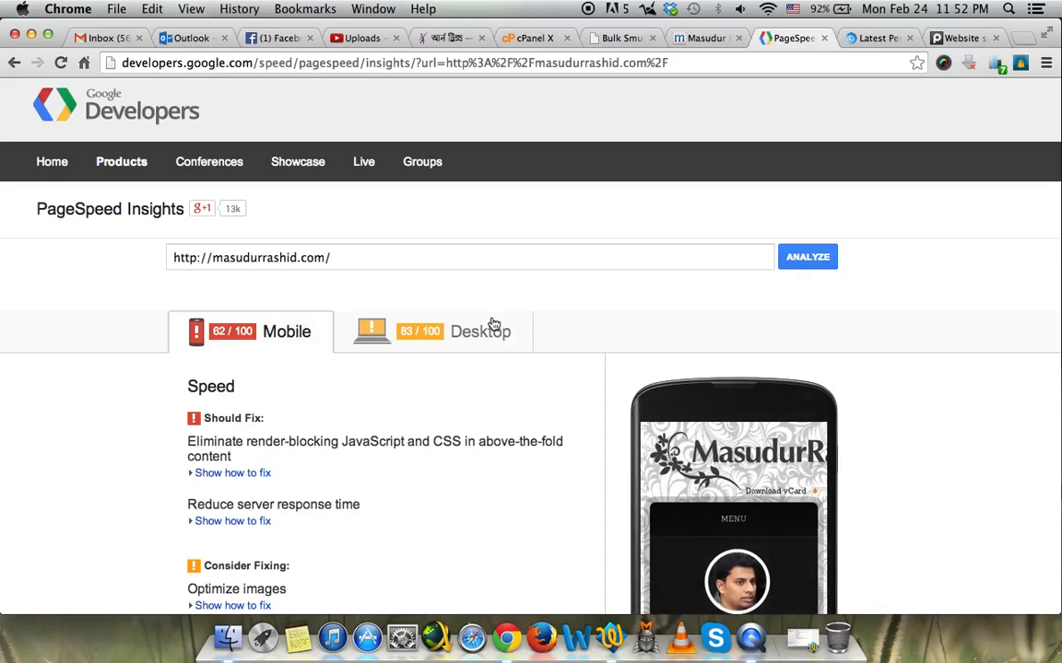
Review the Desktop score and suggestions summary of the new PageSpeed analysis.
click(450, 333)
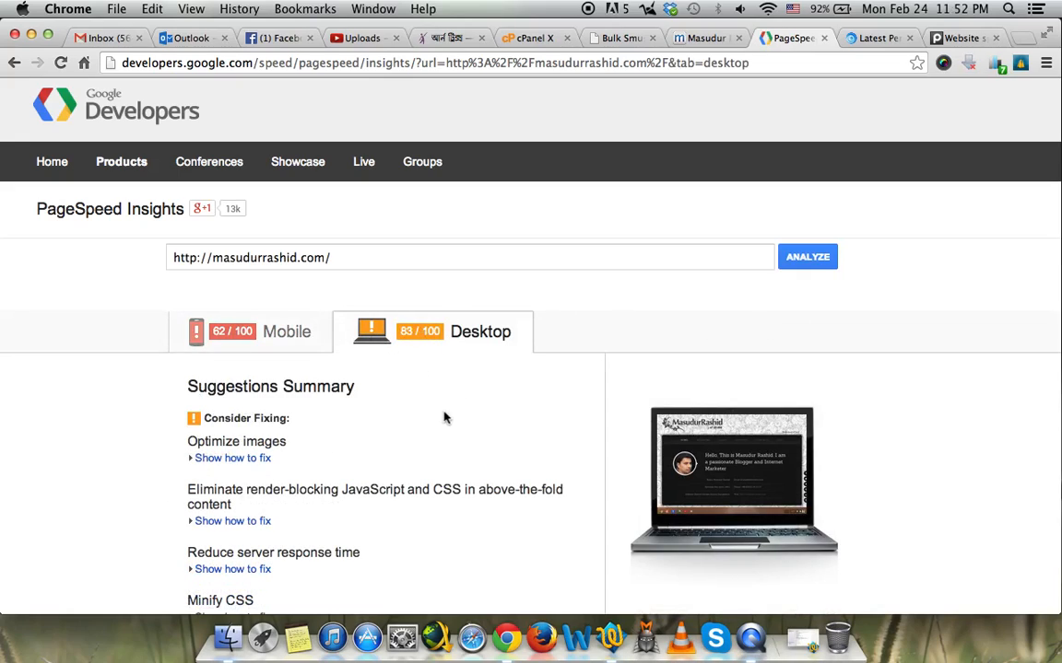
scroll(433, 416, down, 3)
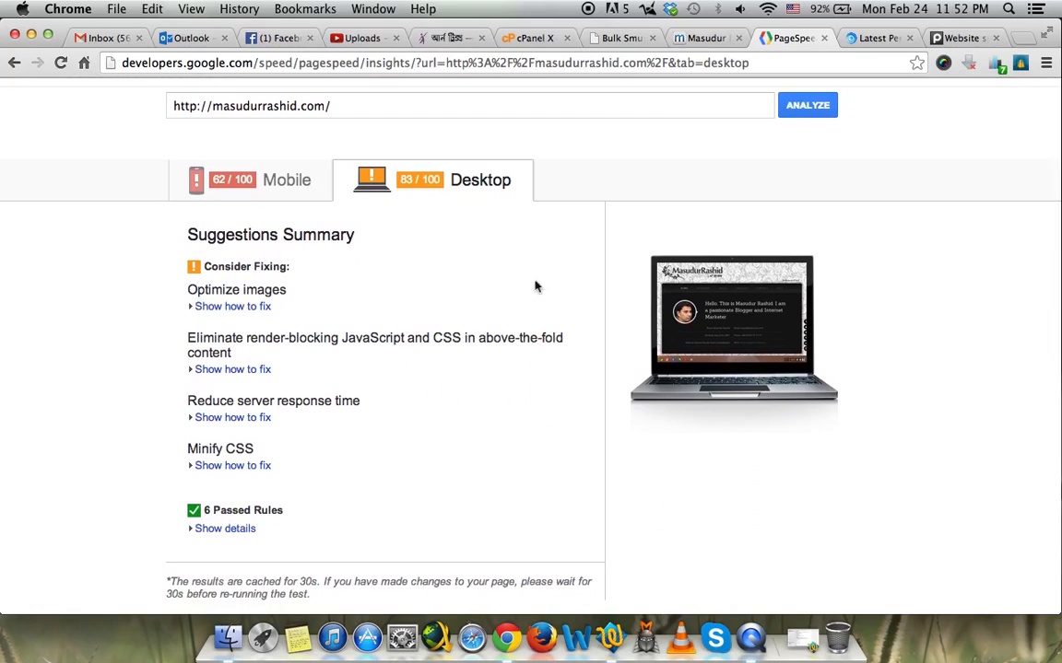
scroll(455, 367, up, 3)
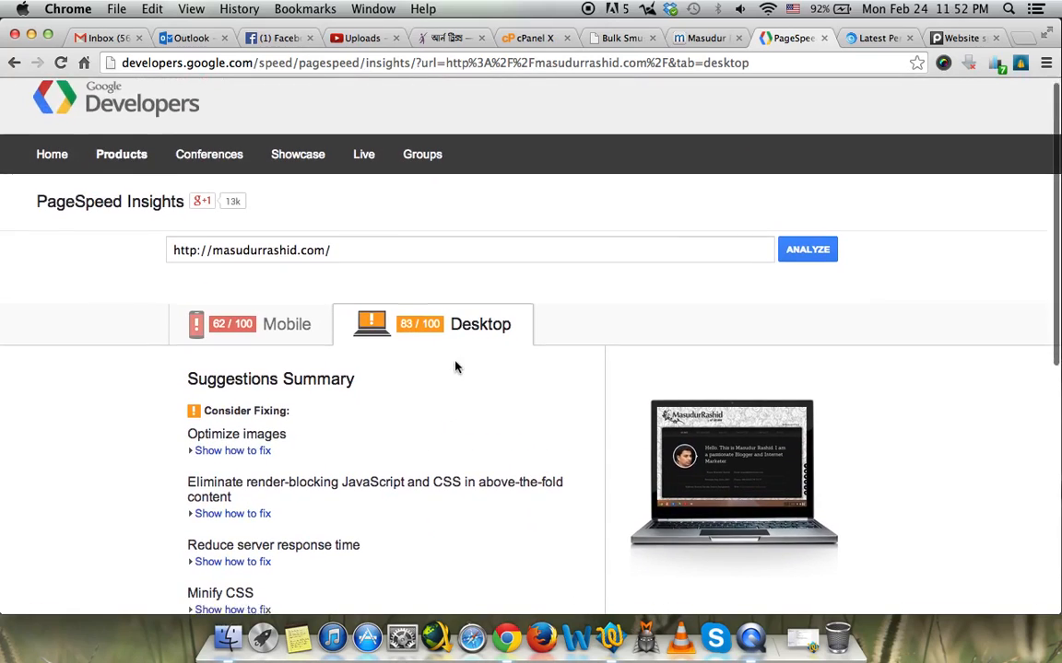
Expand the fix details for the Optimize images suggestion and review the listed files, briefly opening and closing the linked optimization guide.
scroll(455, 367, down, 5)
scroll(372, 284, up, 1)
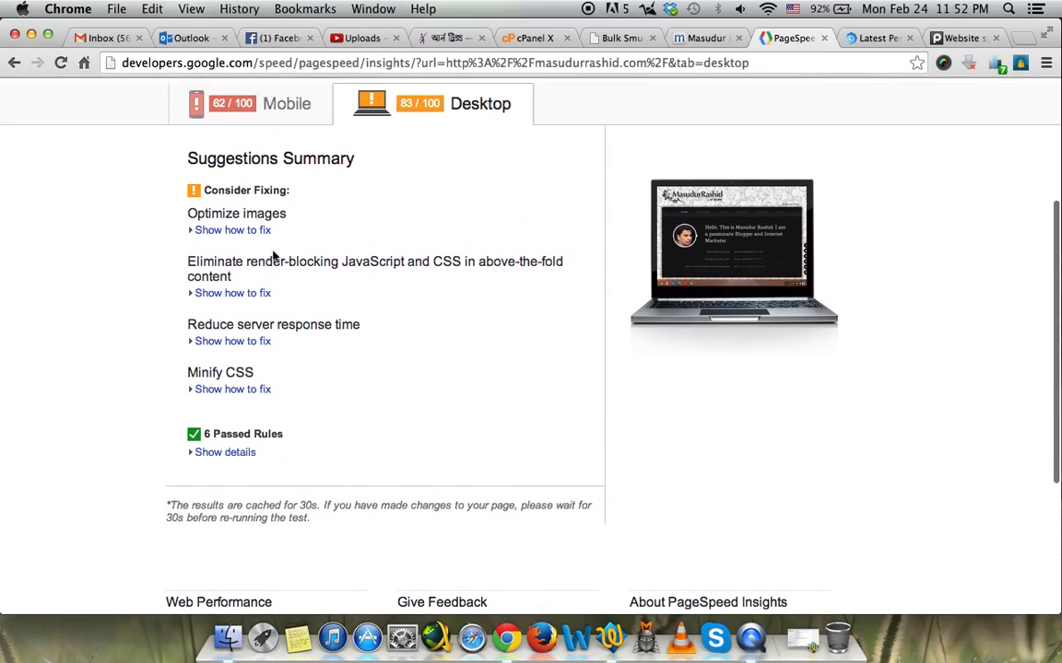
click(238, 228)
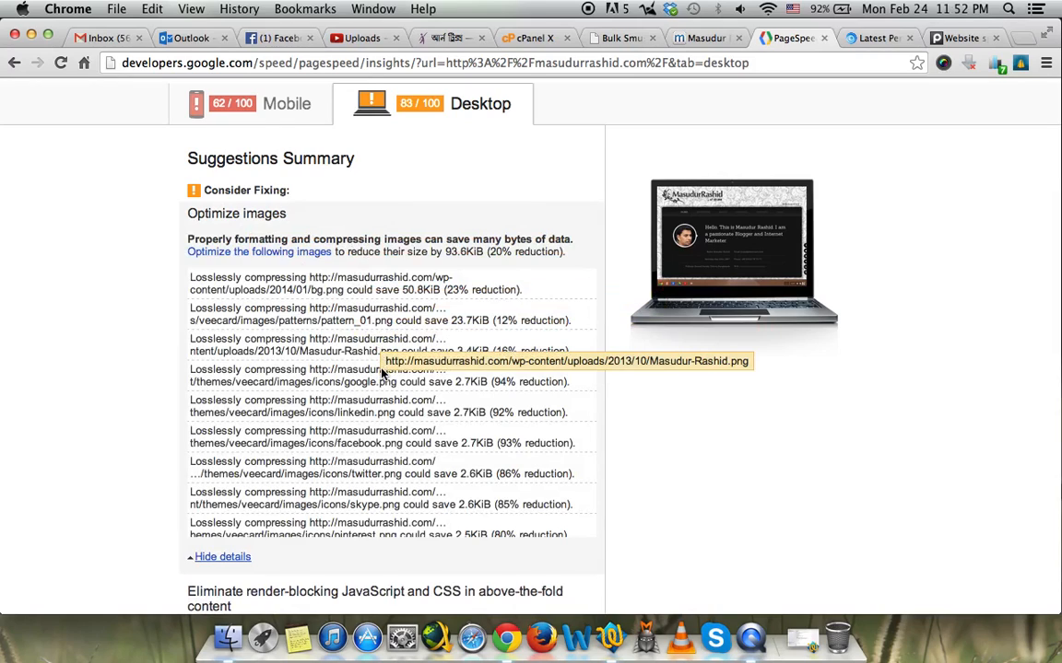
scroll(382, 369, down, 5)
scroll(382, 374, down, 3)
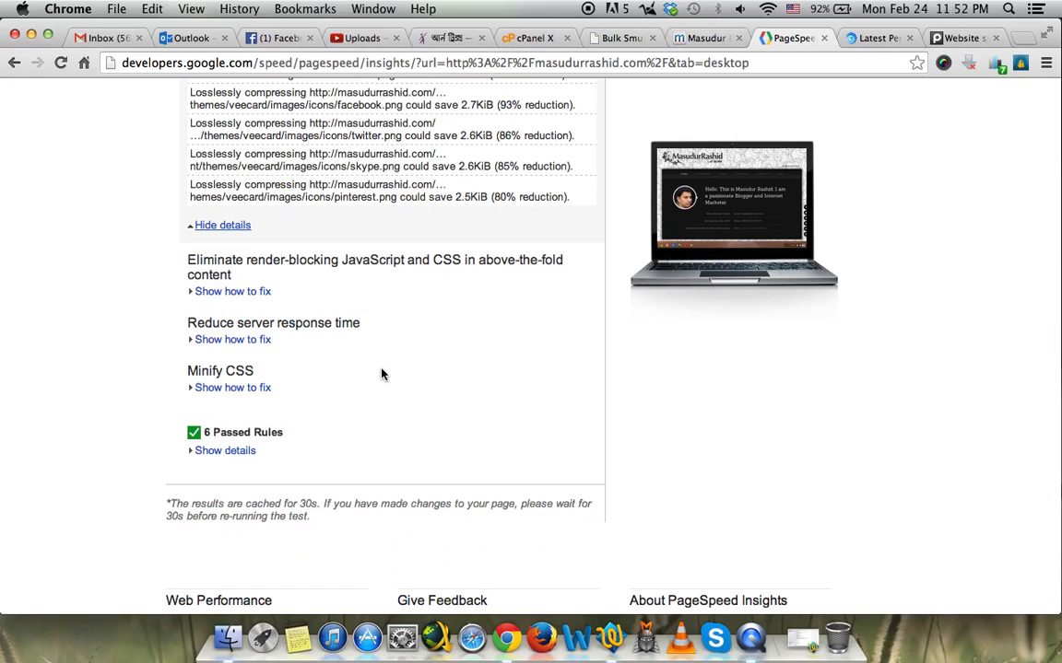
scroll(382, 373, up, 3)
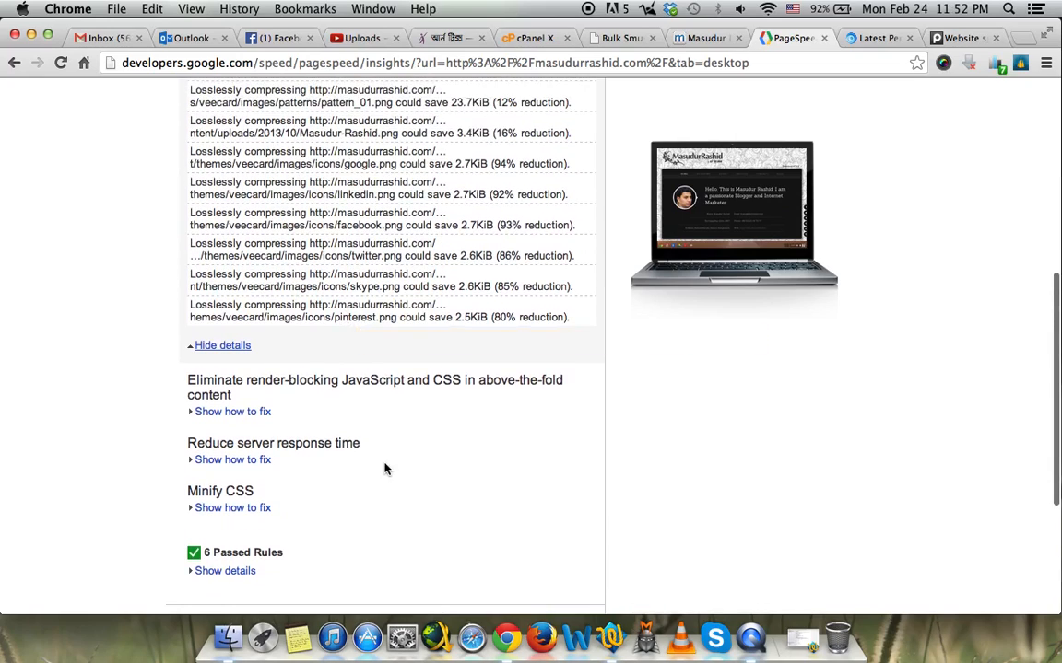
scroll(383, 461, up, 6)
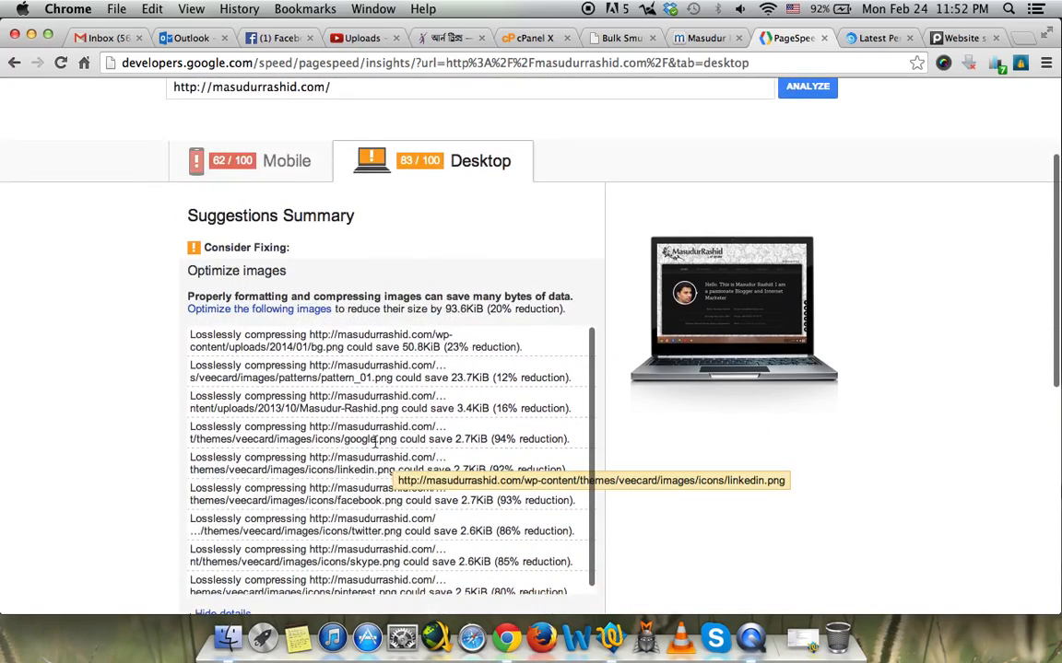
click(247, 310)
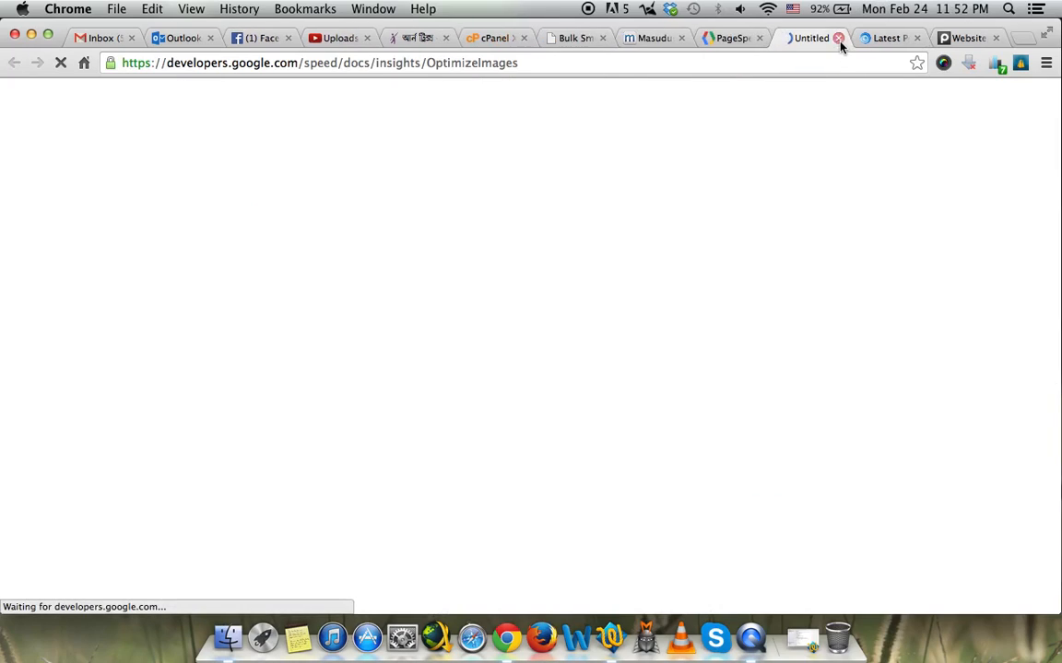
click(838, 39)
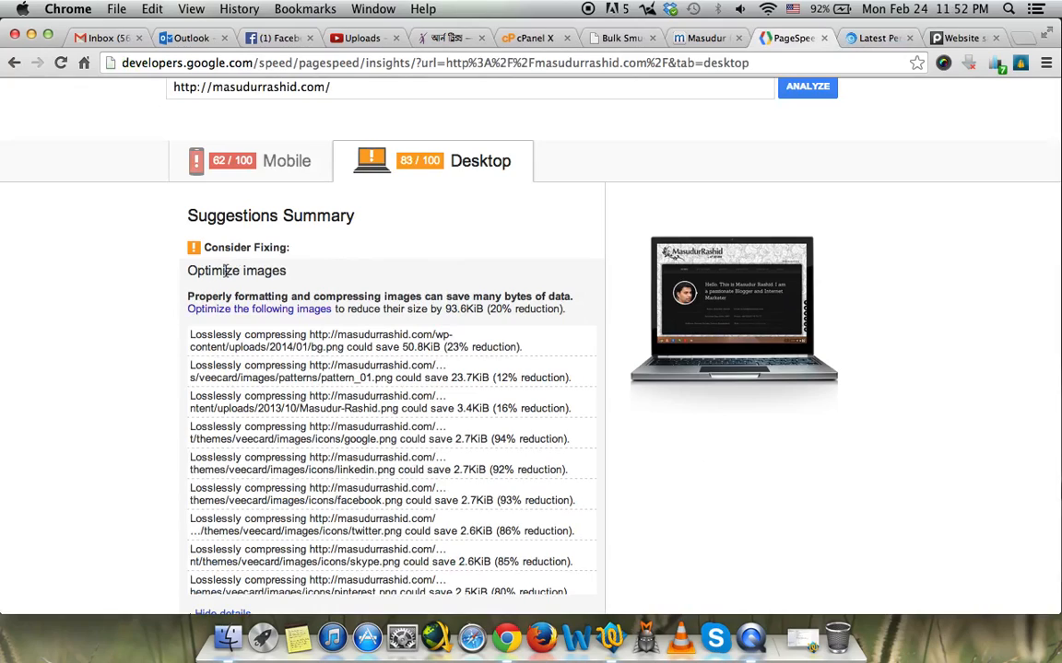
Switch to GTmetrix, return to its start page and run a new performance analysis of the site's home page URL.
click(873, 38)
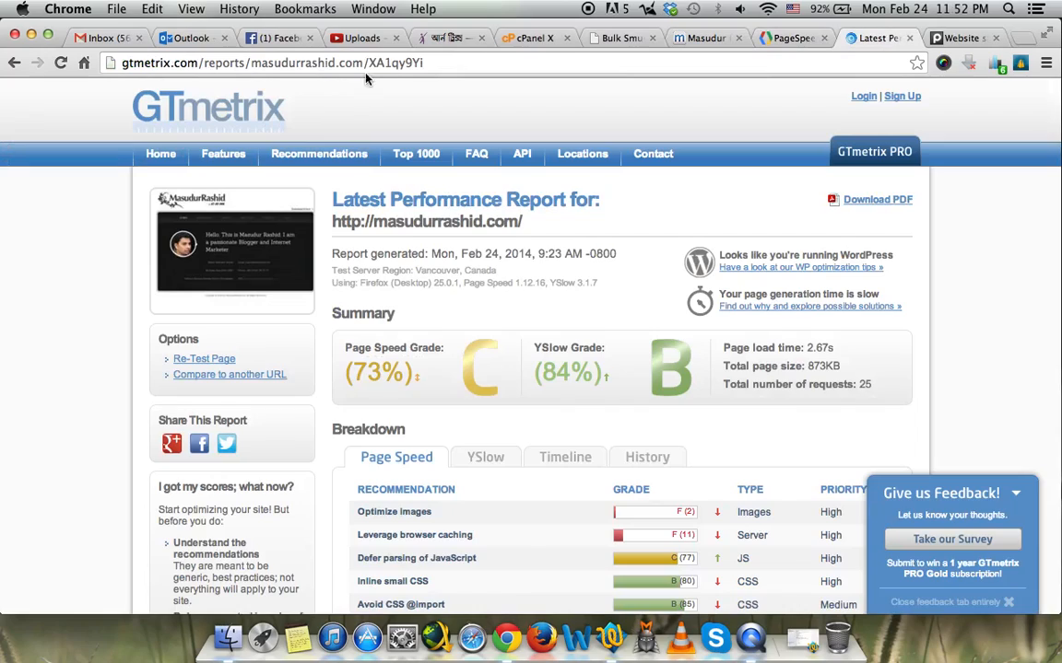
click(65, 64)
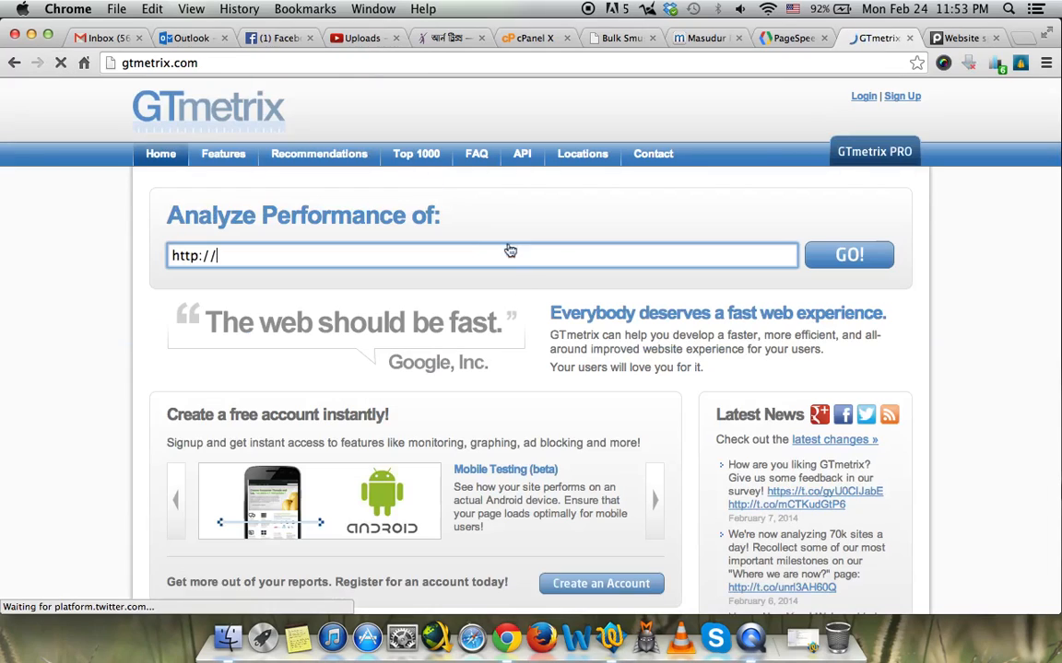
click(355, 256)
click(333, 337)
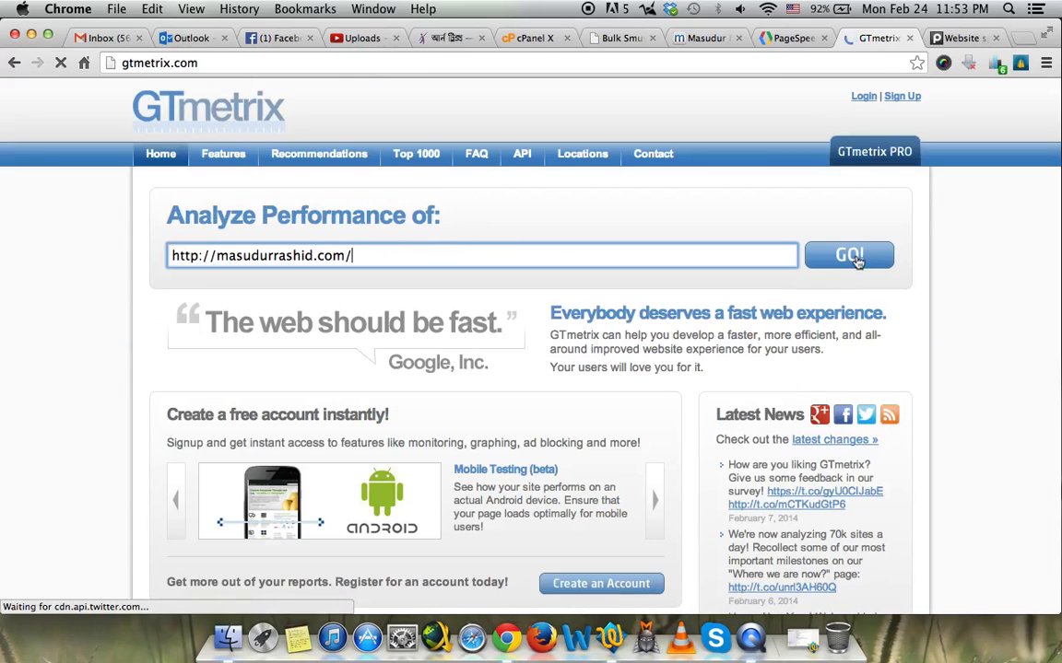
click(856, 261)
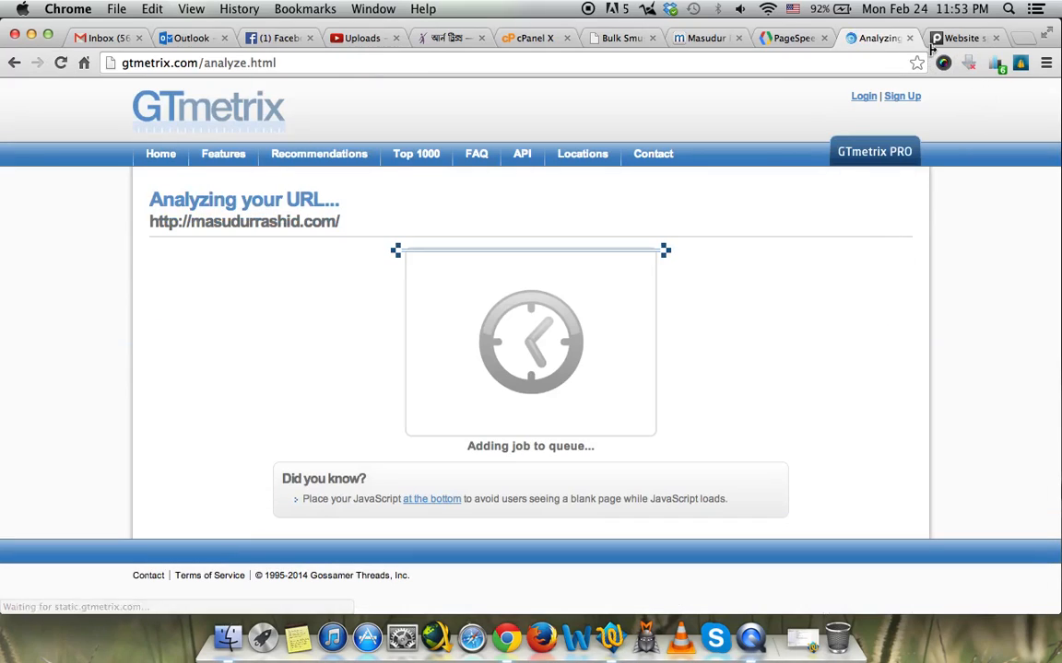
Switch to the Pingdom Website Speed Test, reload the archived report and run a new test of the site's home page.
click(932, 41)
click(523, 60)
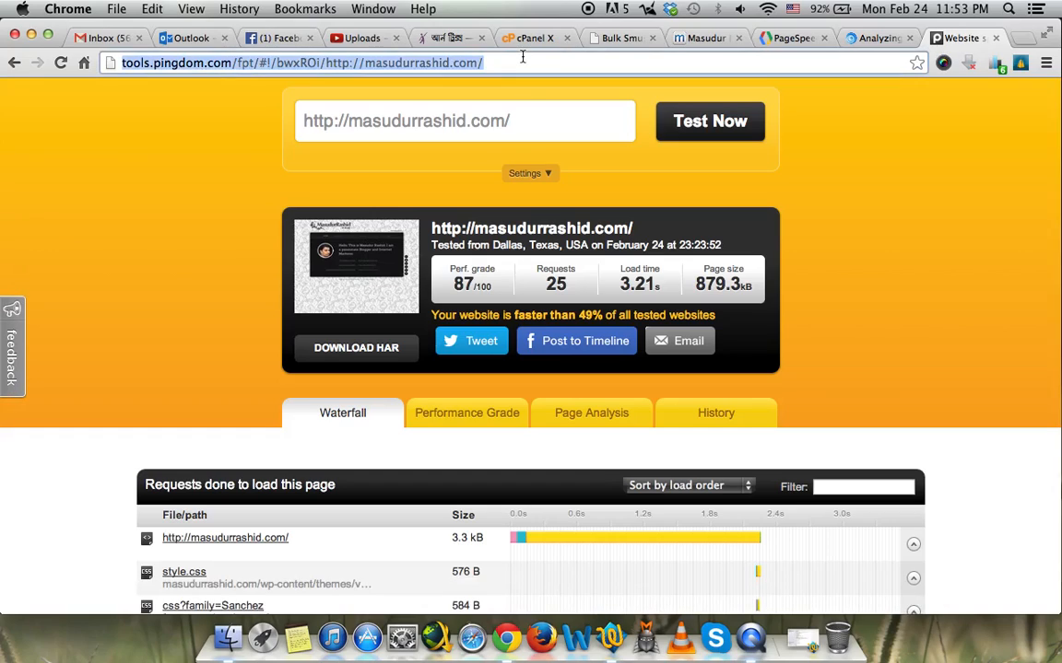
key(Return)
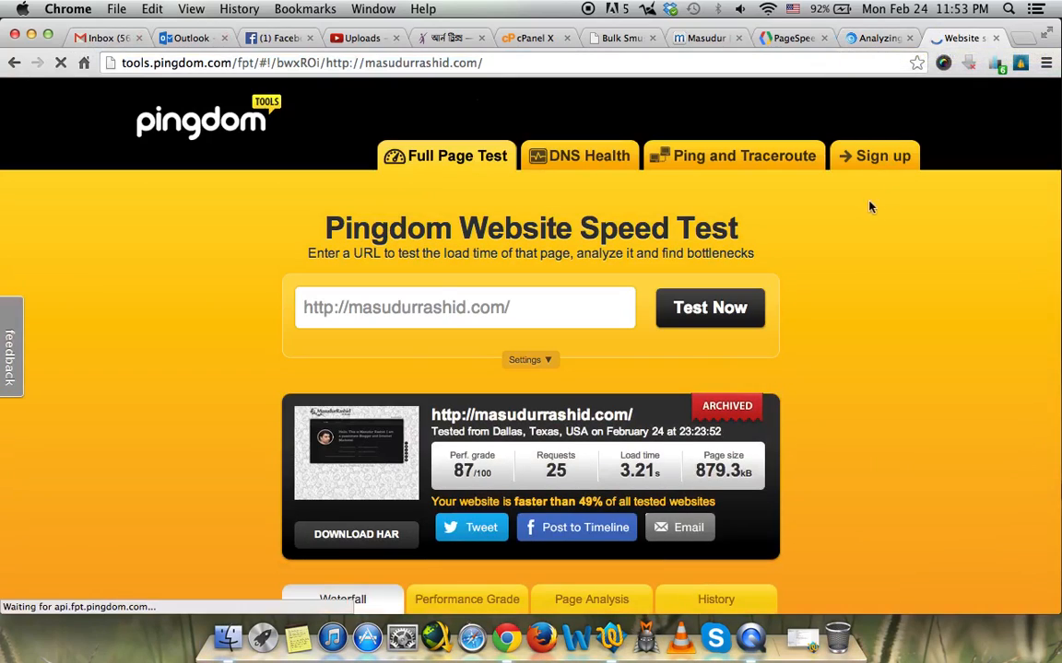
click(670, 309)
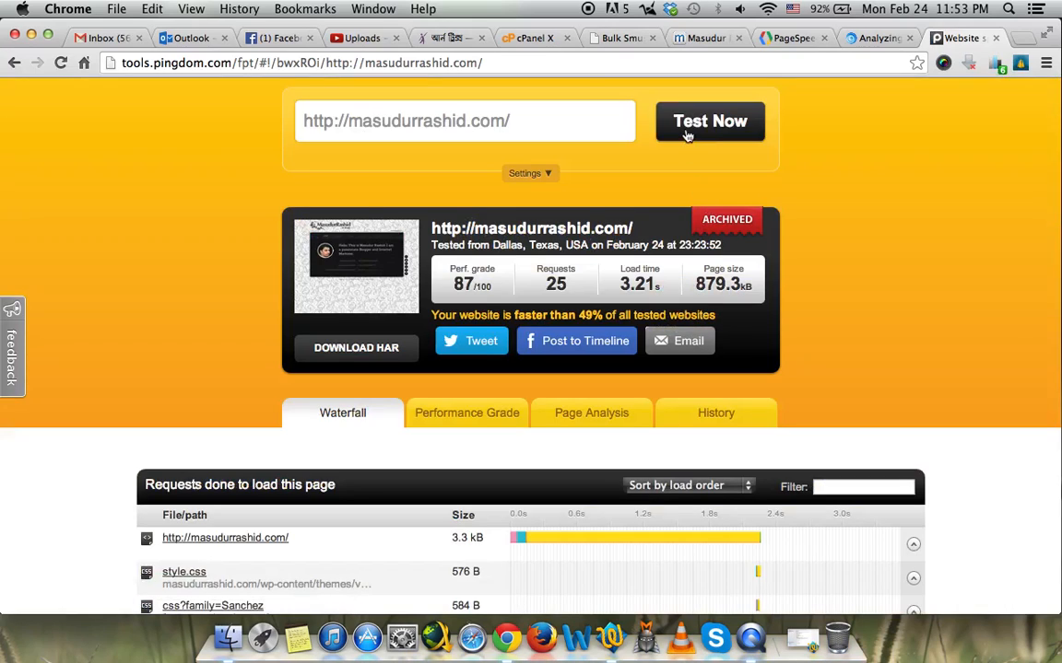
click(687, 134)
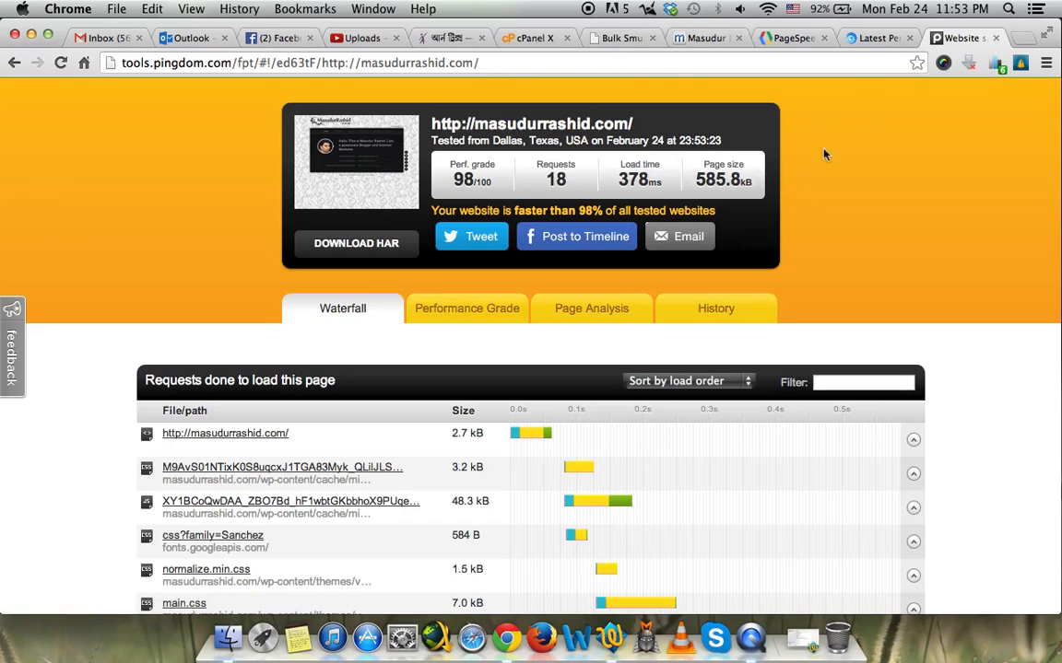
Review the new GTmetrix report's Page Speed and YSlow grades and its full list of Page Speed recommendations.
click(875, 38)
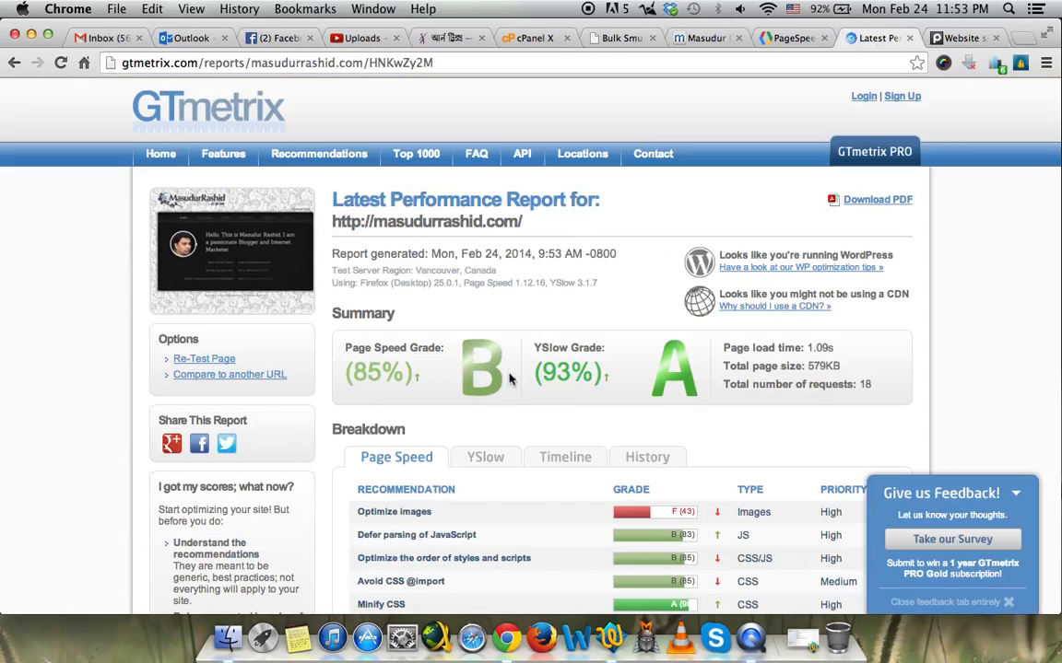
double_click(673, 376)
click(673, 376)
scroll(673, 374, down, 3)
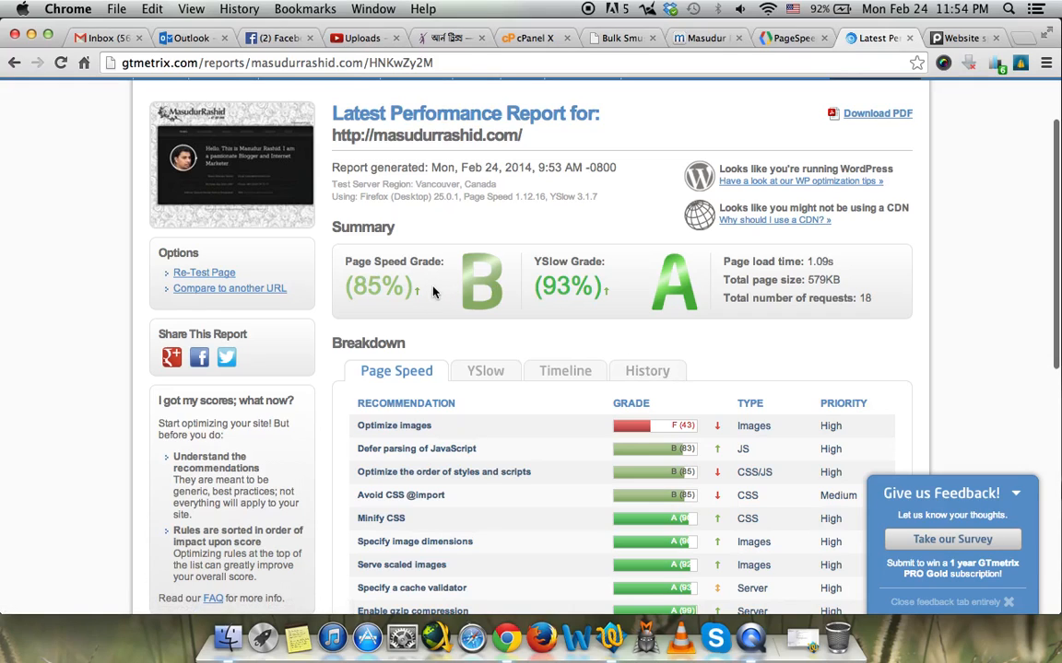
scroll(433, 293, down, 10)
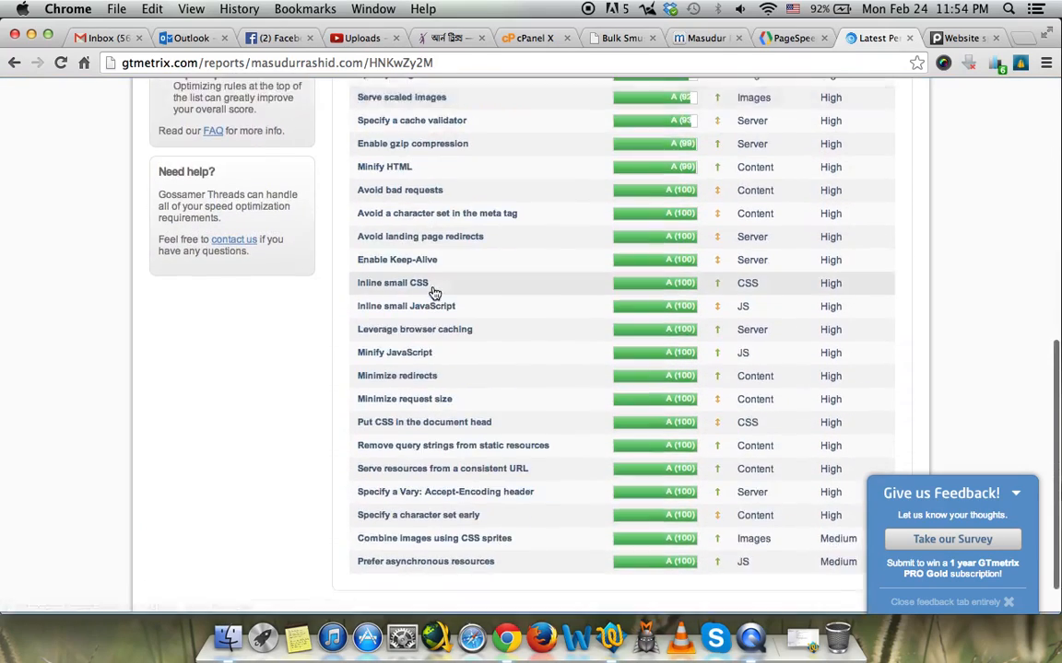
scroll(434, 284, up, 15)
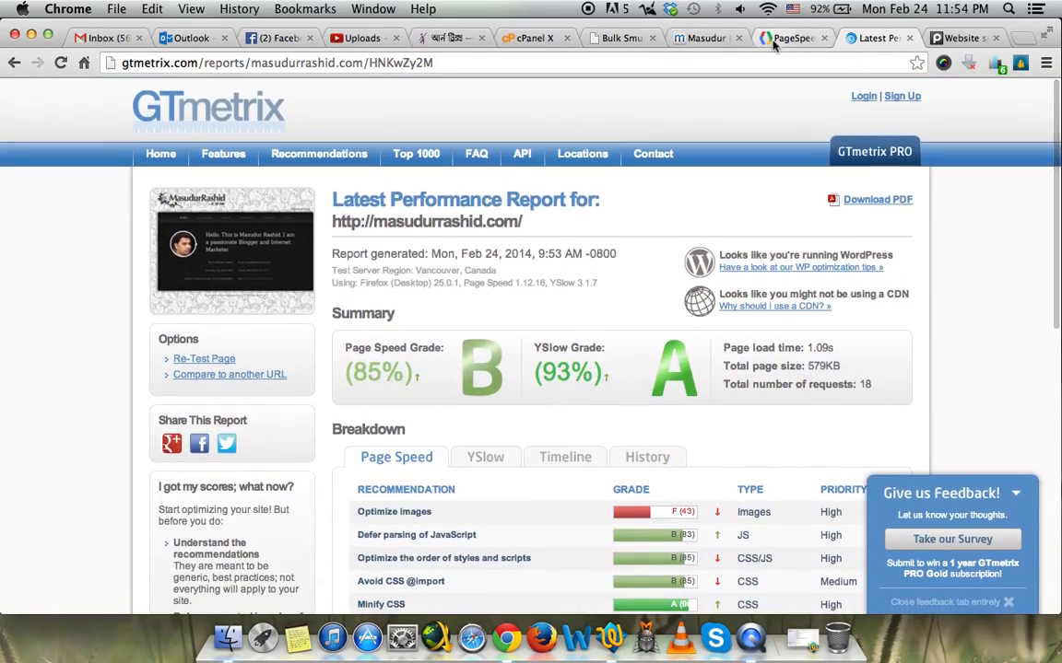
Return to the PageSpeed Insights results and check the Mobile and Desktop scores again.
click(774, 39)
scroll(668, 204, up, 4)
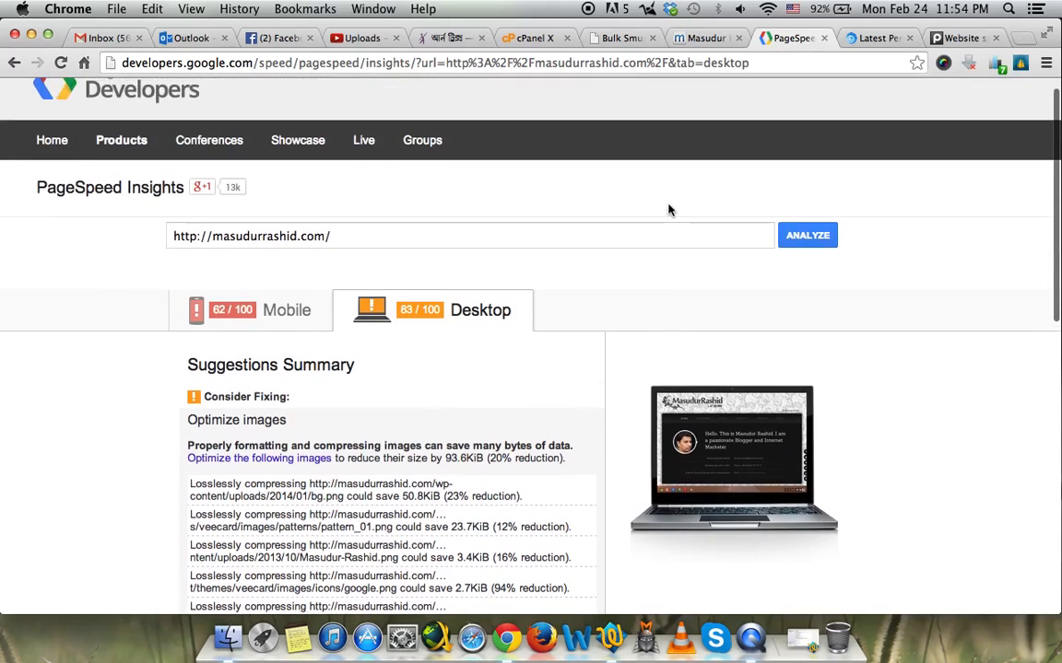
scroll(669, 210, up, 1)
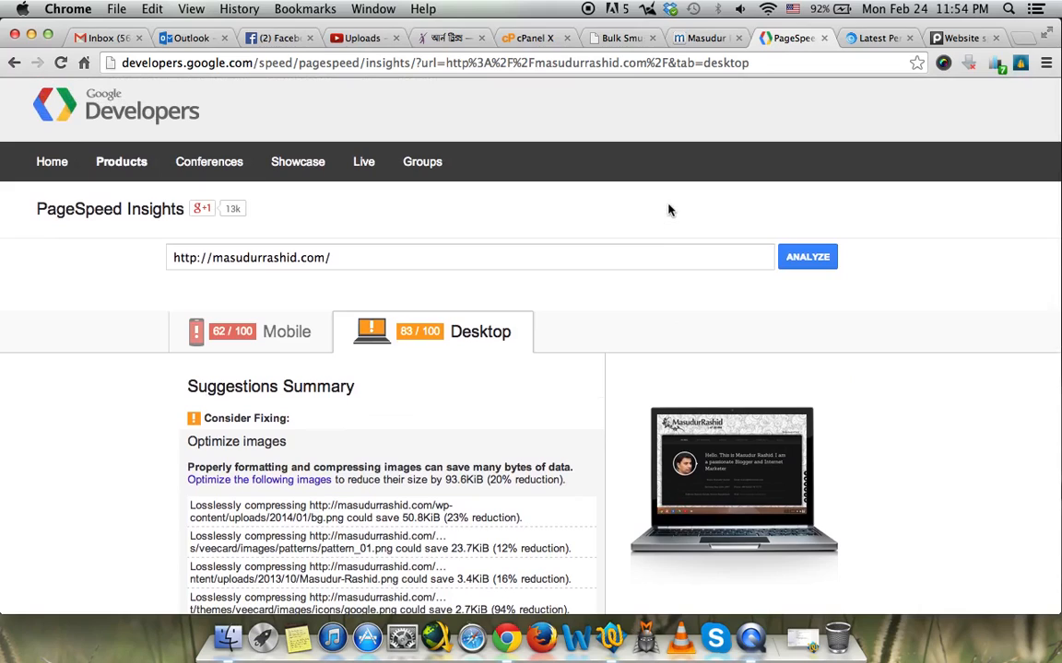
Switch to the live site and reload its home page through the site logo to check the loading speed.
click(706, 39)
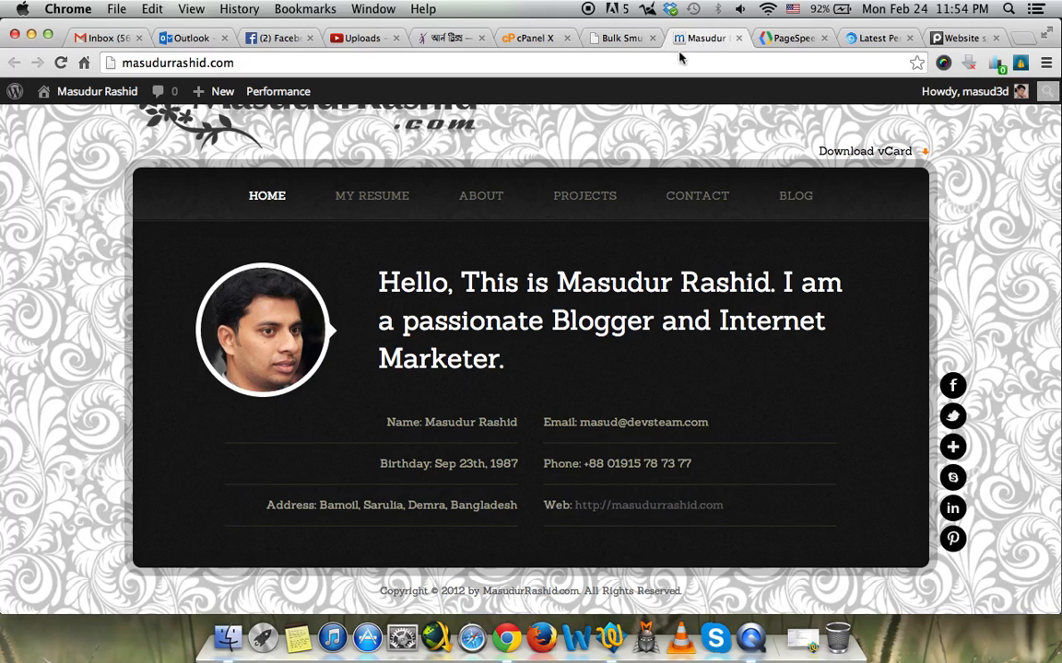
scroll(647, 239, up, 3)
click(382, 185)
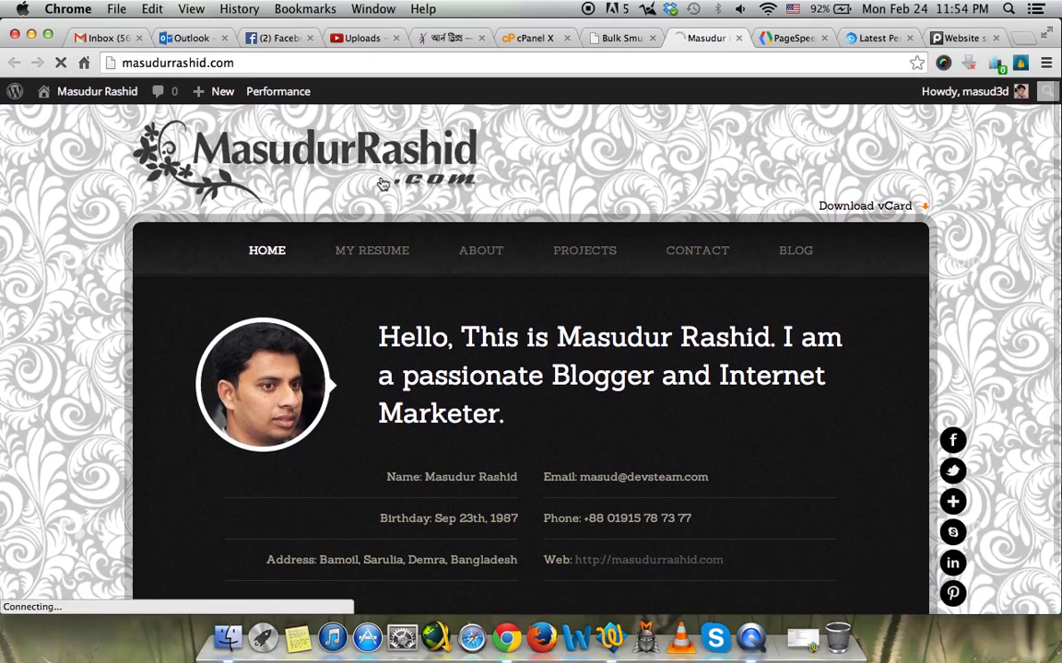